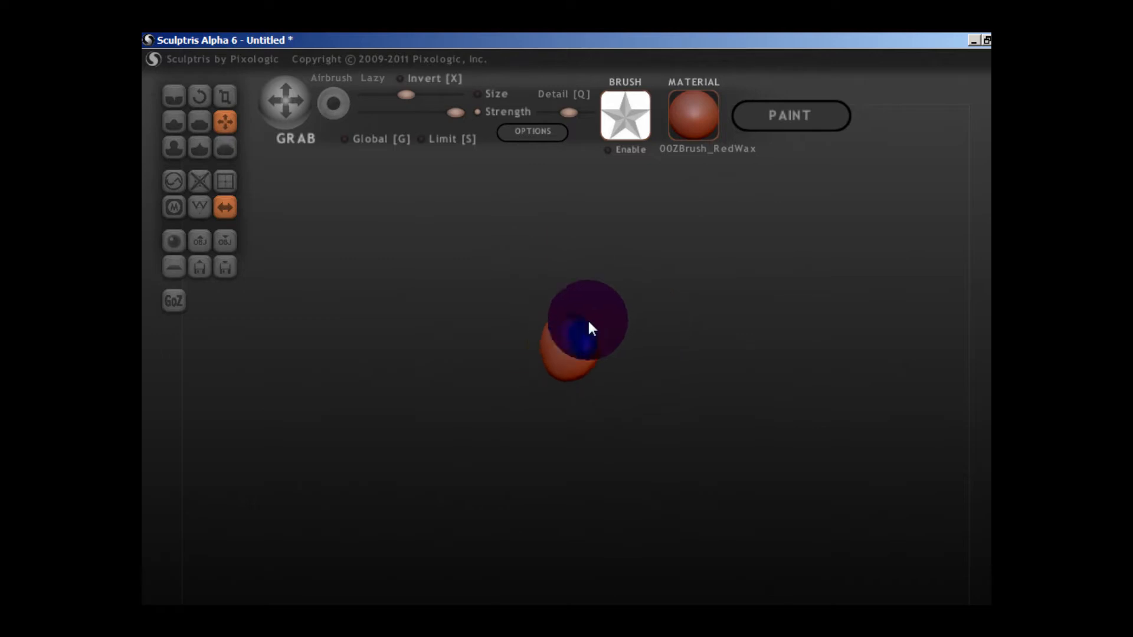
Examine the rounded two-lobed base form from the side and the front.
{"action": "scroll", "coordinate": [479, 275], "scroll_direction": "up", "scroll_amount": 5}
{"action": "scroll", "coordinate": [512, 359], "scroll_direction": "down", "scroll_amount": 2}
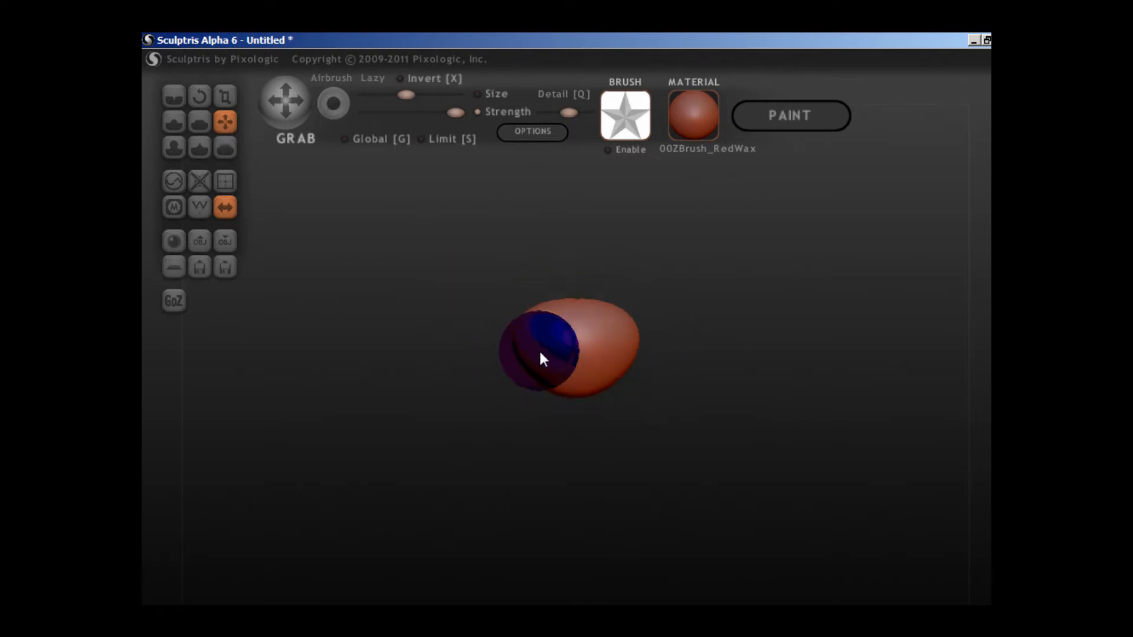
{"action": "mouse_move", "coordinate": [533, 385]}
{"action": "left_mouse_down"}
{"action": "mouse_move", "coordinate": [577, 362]}
{"action": "mouse_move", "coordinate": [752, 395]}
{"action": "mouse_move", "coordinate": [678, 321]}
{"action": "left_mouse_up"}
{"action": "left_click_drag", "start_coordinate": [614, 305], "coordinate": [643, 332]}
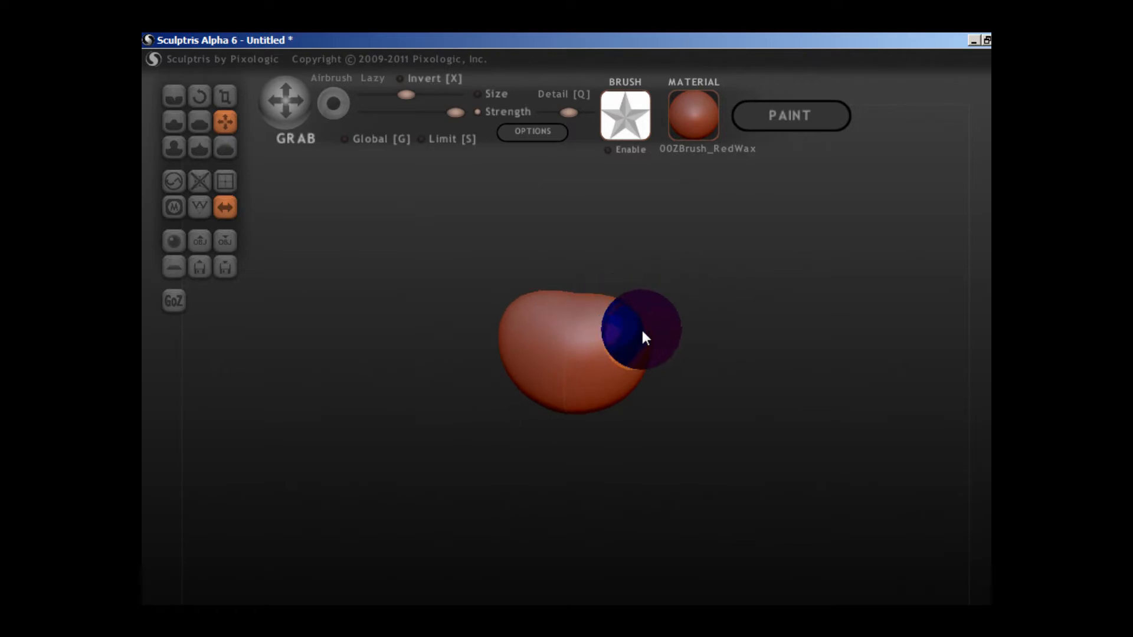
{"action": "right_click_drag", "start_coordinate": [642, 331], "coordinate": [806, 299]}
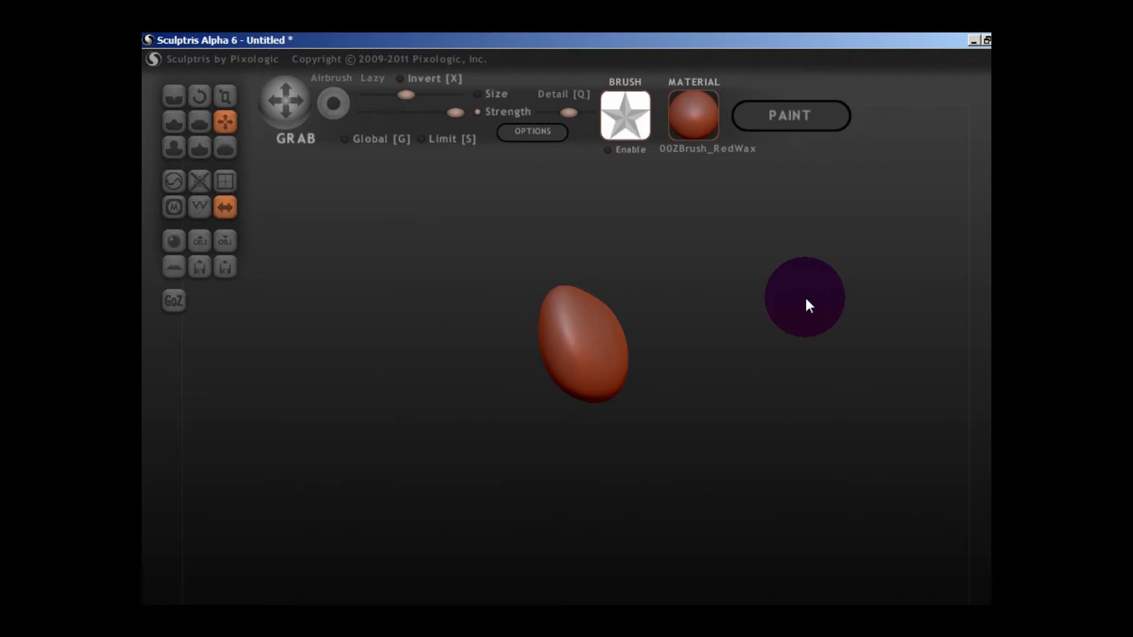
{"action": "right_click_drag", "start_coordinate": [806, 299], "coordinate": [559, 387]}
{"action": "scroll", "coordinate": [559, 392], "scroll_direction": "up", "scroll_amount": 5}
{"action": "scroll", "coordinate": [558, 398], "scroll_direction": "down", "scroll_amount": 3}
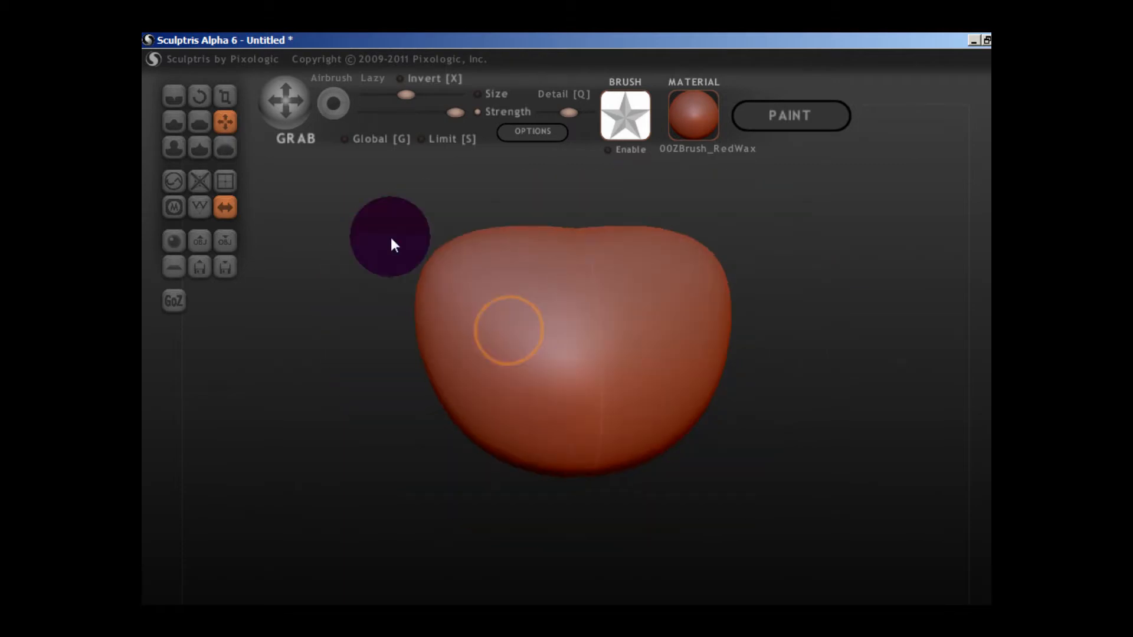
Switch to the Draw brush and increase its size for sculpting the front of the form.
{"action": "left_click", "coordinate": [173, 121]}
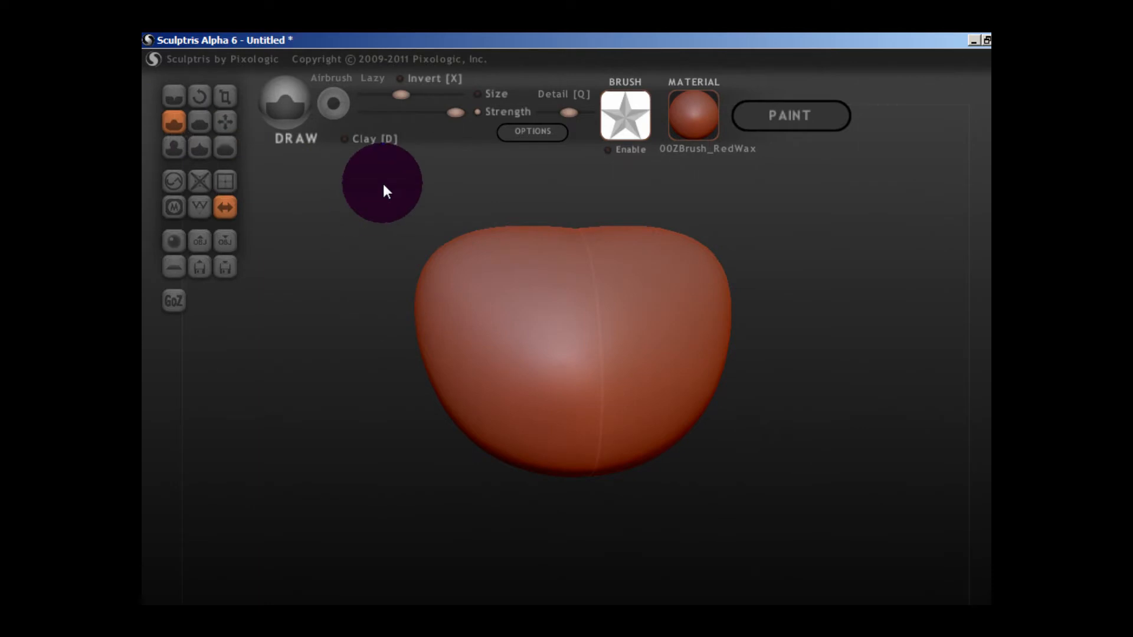
{"action": "scroll", "coordinate": [383, 185], "scroll_direction": "down", "scroll_amount": 2}
{"action": "left_click_drag", "start_coordinate": [408, 95], "coordinate": [429, 100]}
{"action": "scroll", "coordinate": [525, 323], "scroll_direction": "down", "scroll_amount": 2}
{"action": "scroll", "coordinate": [539, 335], "scroll_direction": "up", "scroll_amount": 4}
{"action": "scroll", "coordinate": [527, 343], "scroll_direction": "down", "scroll_amount": 4}
{"action": "scroll", "coordinate": [526, 352], "scroll_direction": "up", "scroll_amount": 3}
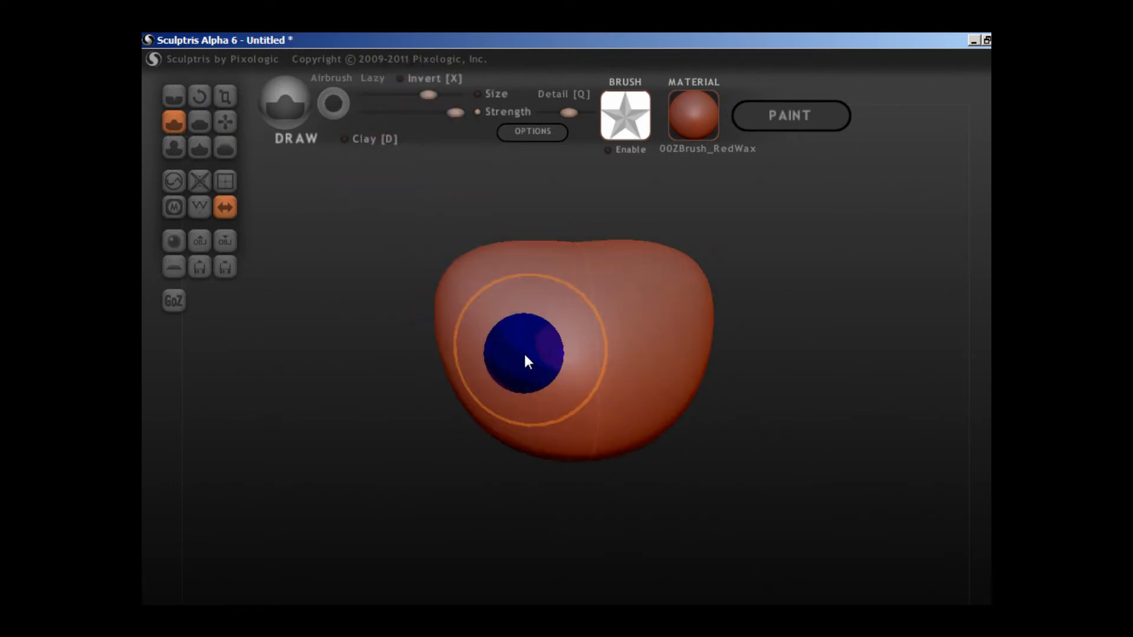
{"action": "scroll", "coordinate": [523, 354], "scroll_direction": "down", "scroll_amount": 1}
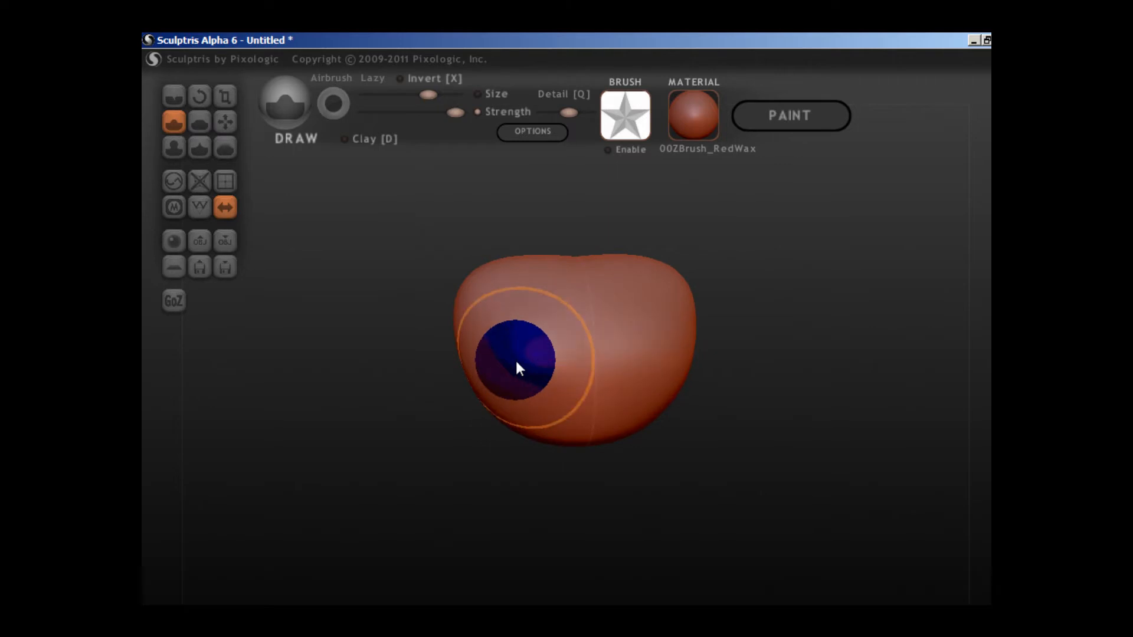
Try to build up both lower sides of the front with symmetrical full-strength Draw strokes.
{"action": "left_click_drag", "start_coordinate": [516, 359], "coordinate": [521, 388]}
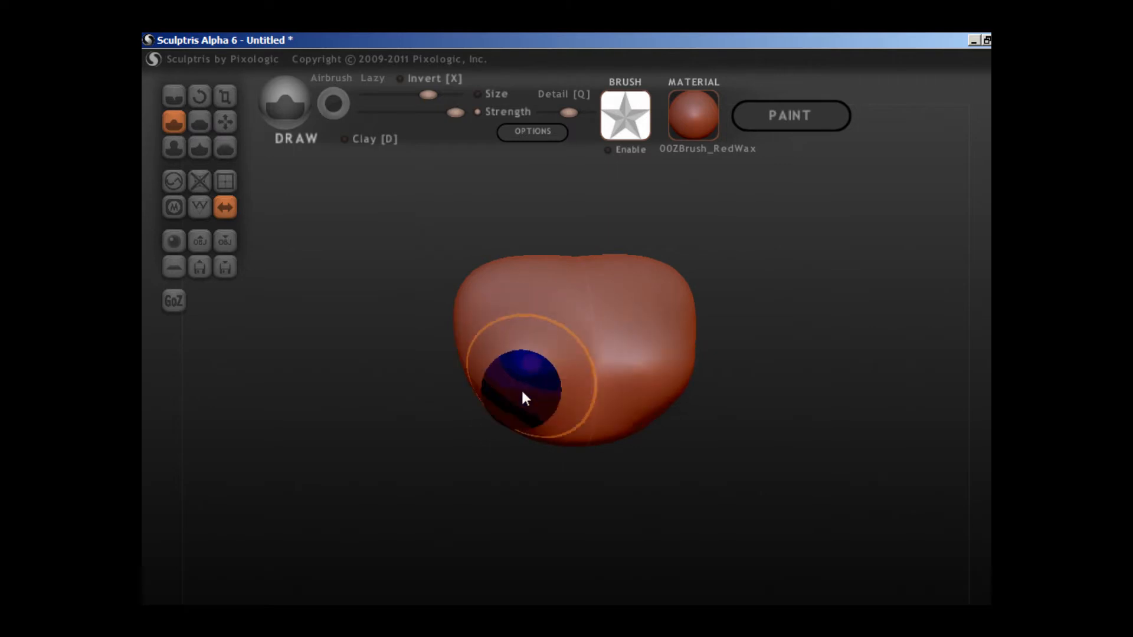
{"action": "mouse_move", "coordinate": [522, 388]}
{"action": "left_mouse_down"}
{"action": "mouse_move", "coordinate": [347, 142]}
{"action": "mouse_move", "coordinate": [538, 363]}
{"action": "mouse_move", "coordinate": [488, 141]}
{"action": "mouse_move", "coordinate": [439, 111]}
{"action": "mouse_move", "coordinate": [412, 118]}
{"action": "mouse_move", "coordinate": [562, 357]}
{"action": "mouse_move", "coordinate": [521, 368]}
{"action": "left_mouse_up"}
Sculpt symmetrical volume beside the centre line of the front using the Draw brush in Clay mode at reduced strength.
{"action": "scroll", "coordinate": [724, 364], "scroll_direction": "up", "scroll_amount": 5}
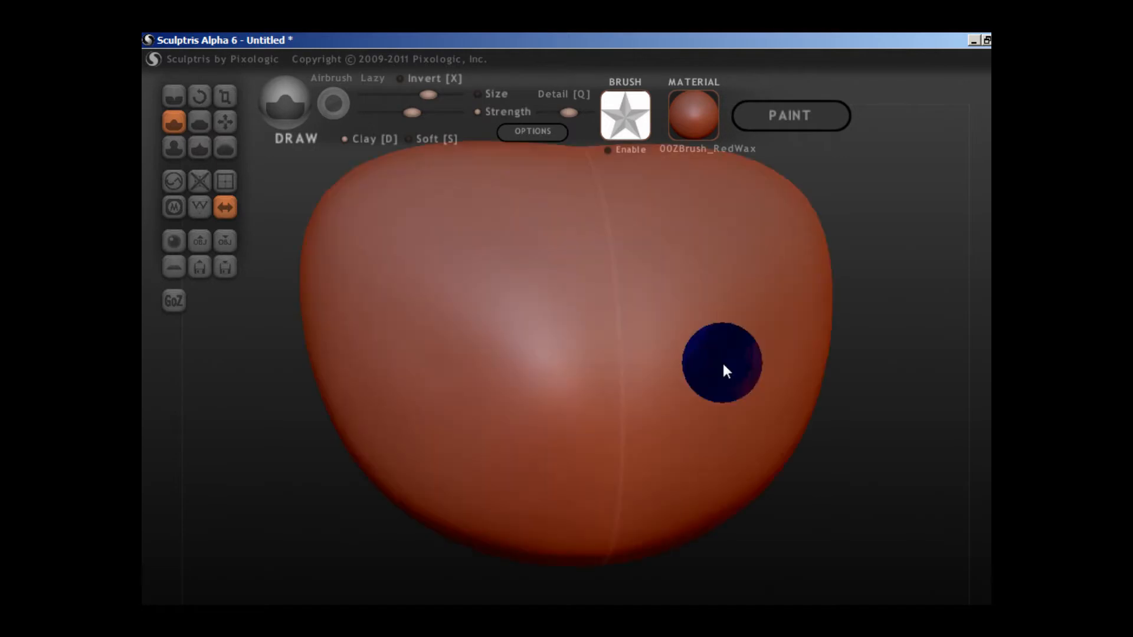
{"action": "right_click_drag", "start_coordinate": [724, 363], "coordinate": [802, 344]}
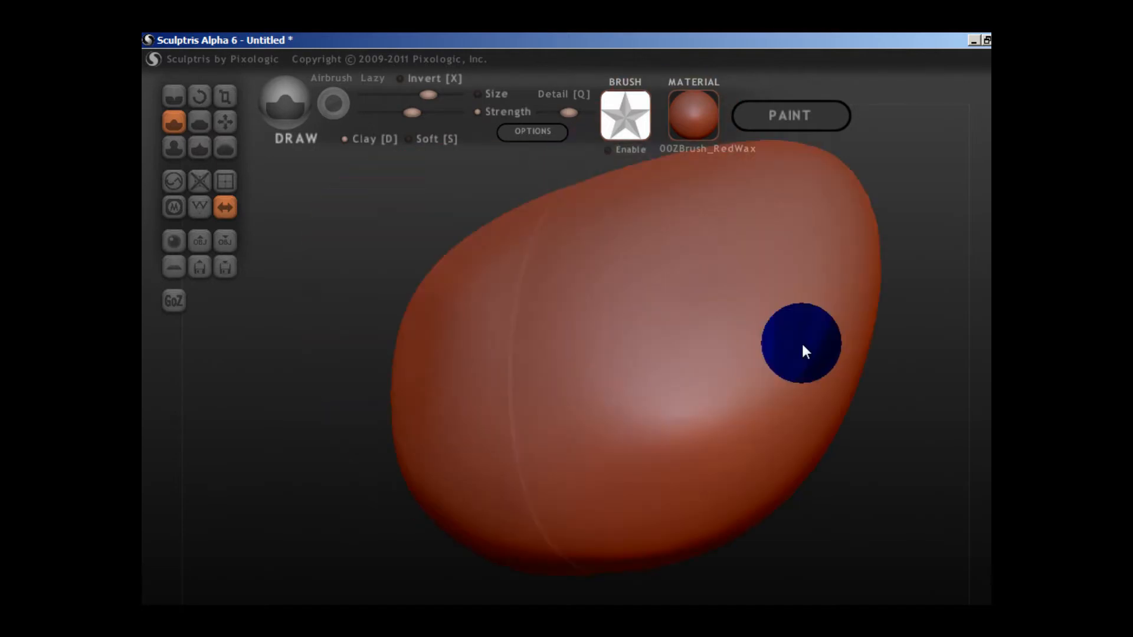
{"action": "scroll", "coordinate": [801, 341], "scroll_direction": "down", "scroll_amount": 5}
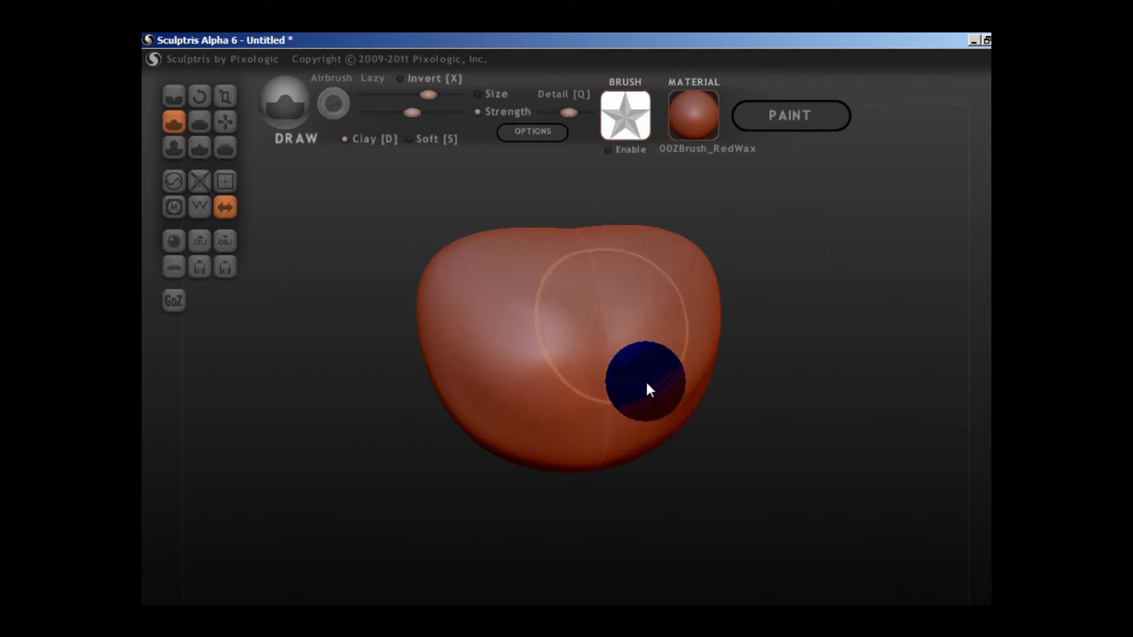
{"action": "scroll", "coordinate": [784, 402], "scroll_direction": "up", "scroll_amount": 5}
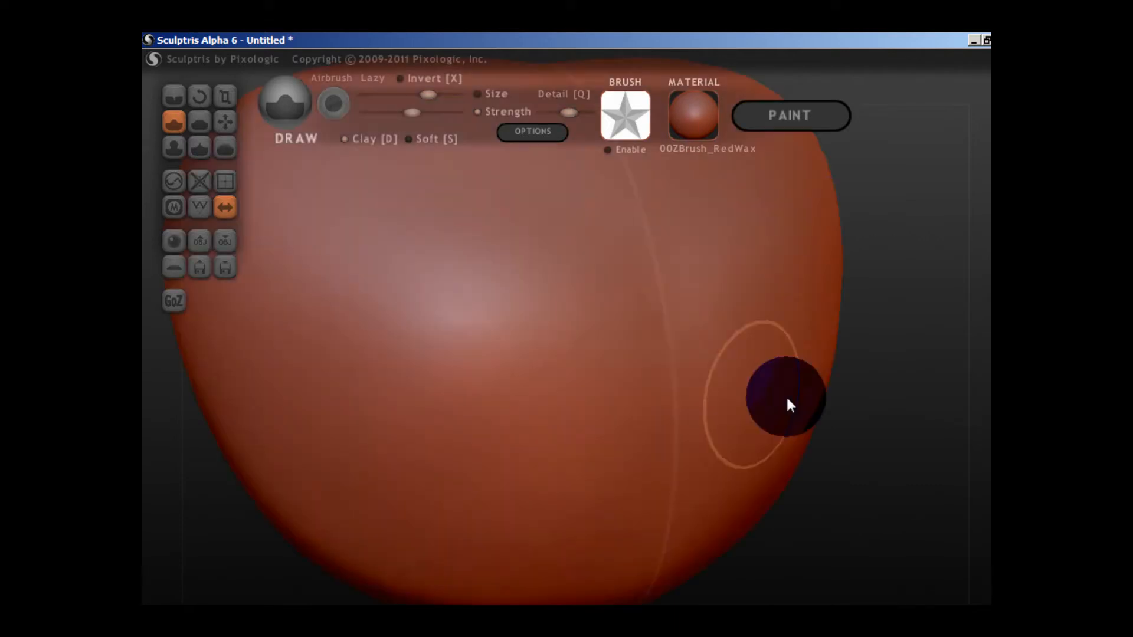
{"action": "scroll", "coordinate": [785, 402], "scroll_direction": "down", "scroll_amount": 5}
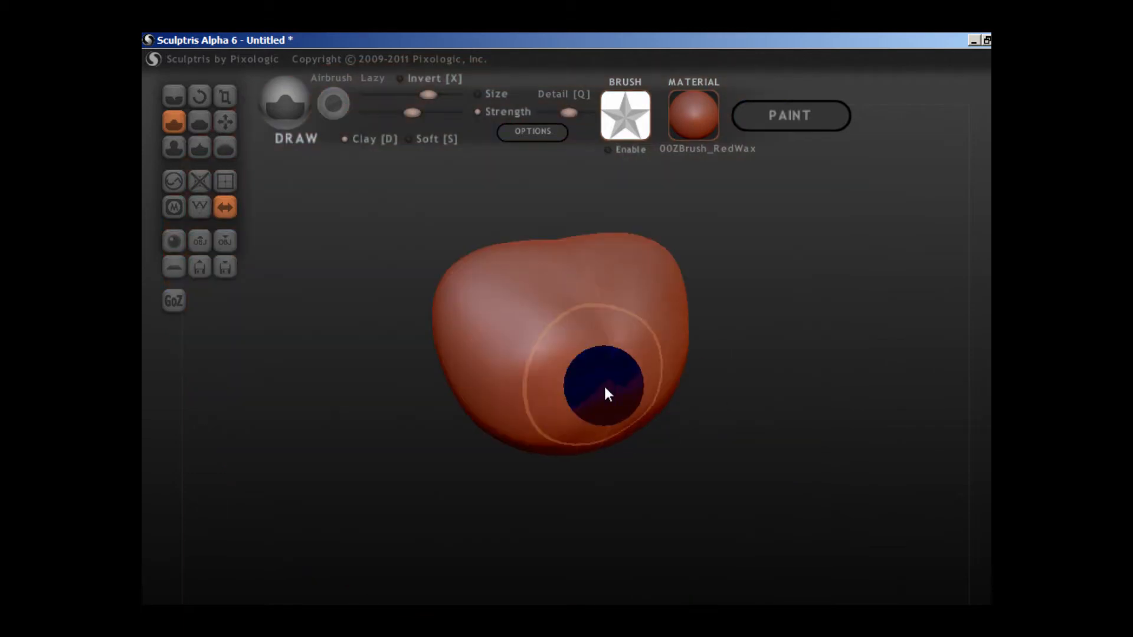
{"action": "scroll", "coordinate": [604, 384], "scroll_direction": "up", "scroll_amount": 5}
{"action": "scroll", "coordinate": [605, 385], "scroll_direction": "down", "scroll_amount": 5}
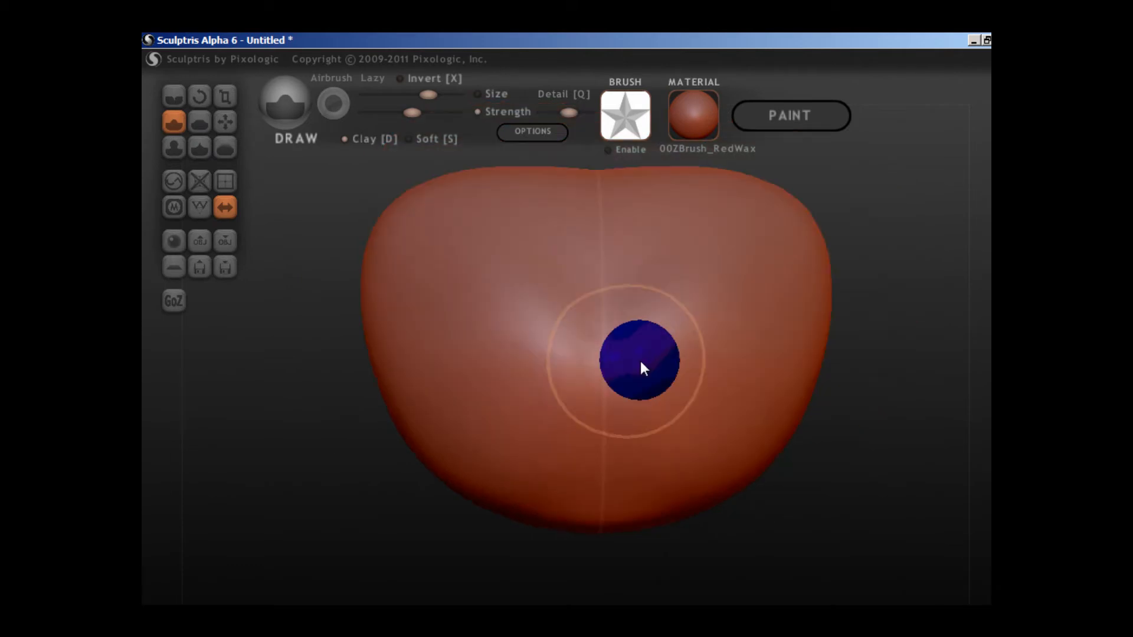
Use the Grab brush on the front to shape a symmetrical V-shaped crease running into a vertical central line.
{"action": "left_click", "coordinate": [225, 122]}
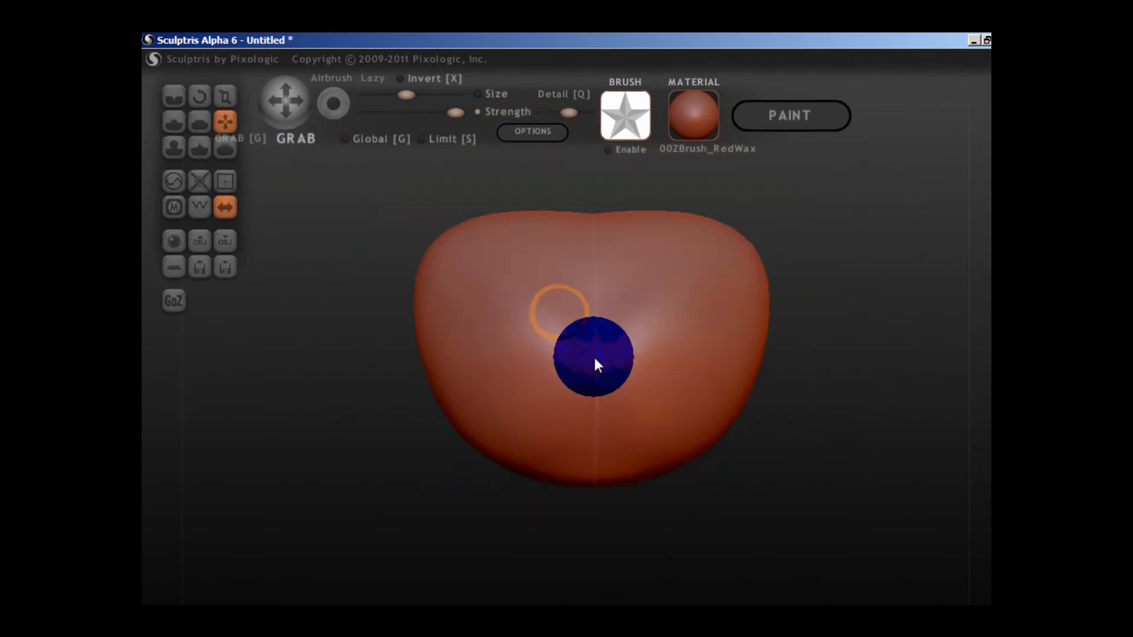
{"action": "scroll", "coordinate": [594, 358], "scroll_direction": "down", "scroll_amount": 3}
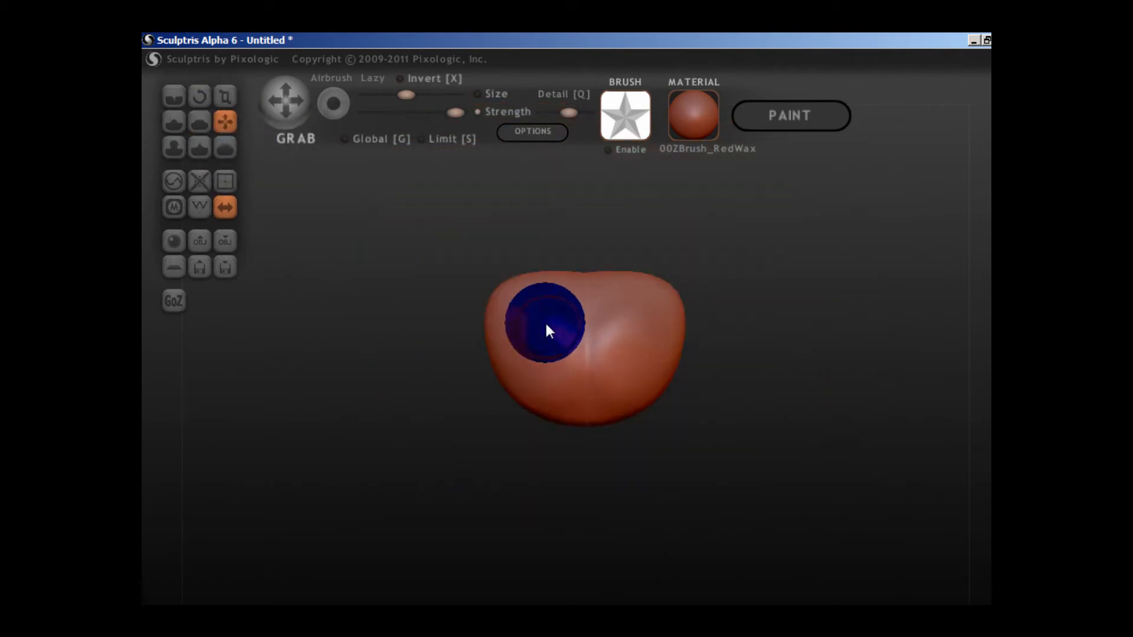
{"action": "left_click_drag", "start_coordinate": [546, 325], "coordinate": [519, 301]}
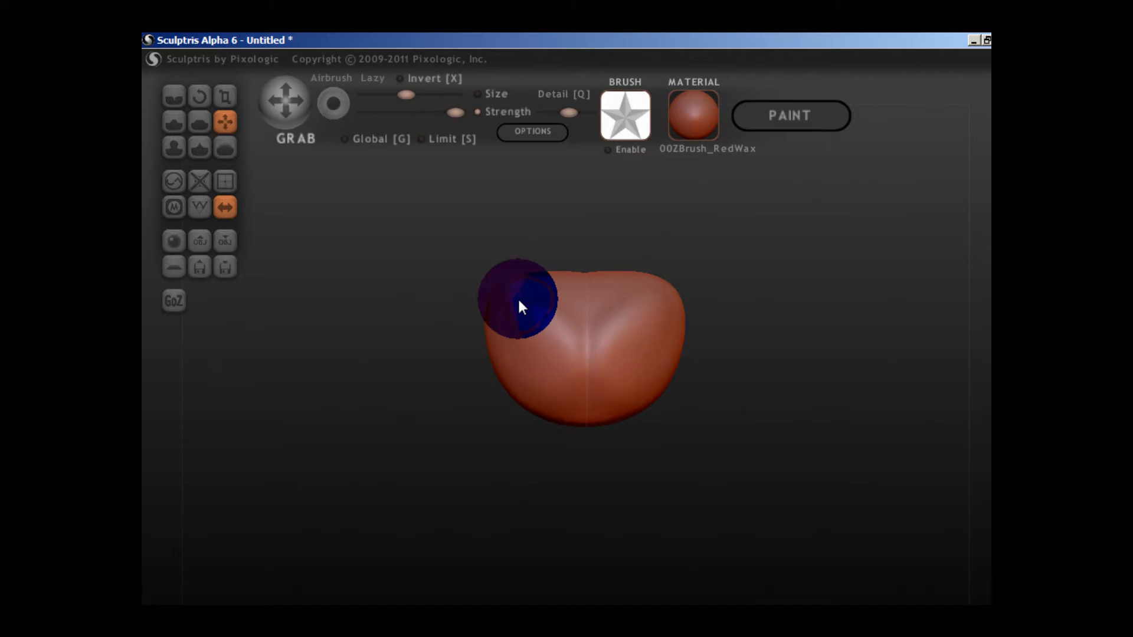
{"action": "left_click_drag", "start_coordinate": [562, 413], "coordinate": [522, 397]}
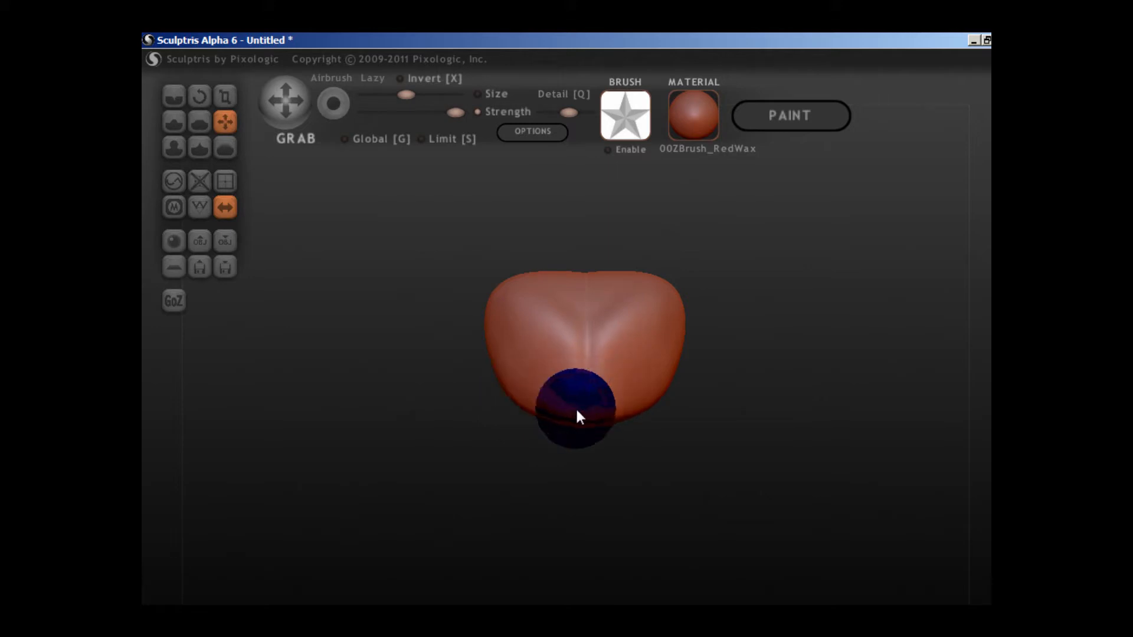
{"action": "mouse_move", "coordinate": [577, 416]}
{"action": "left_mouse_down"}
{"action": "mouse_move", "coordinate": [563, 337]}
{"action": "mouse_move", "coordinate": [517, 320]}
{"action": "left_mouse_up"}
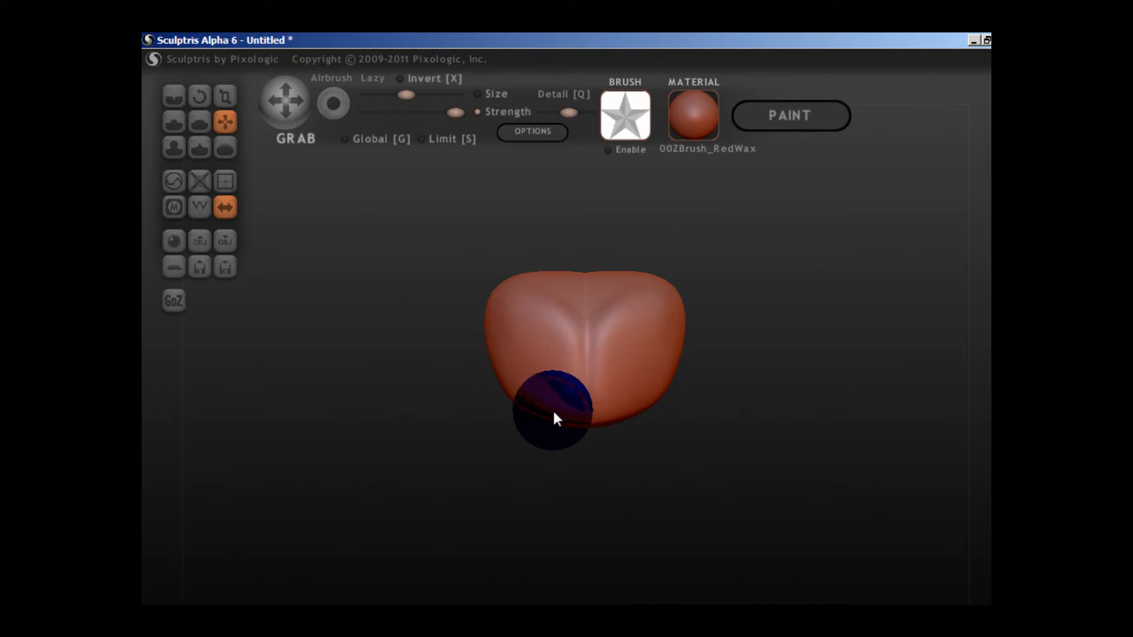
Reshape the lower sides and bottom edge with Grab so the form tapers symmetrically below its widest part.
{"action": "scroll", "coordinate": [590, 431], "scroll_direction": "up", "scroll_amount": 3}
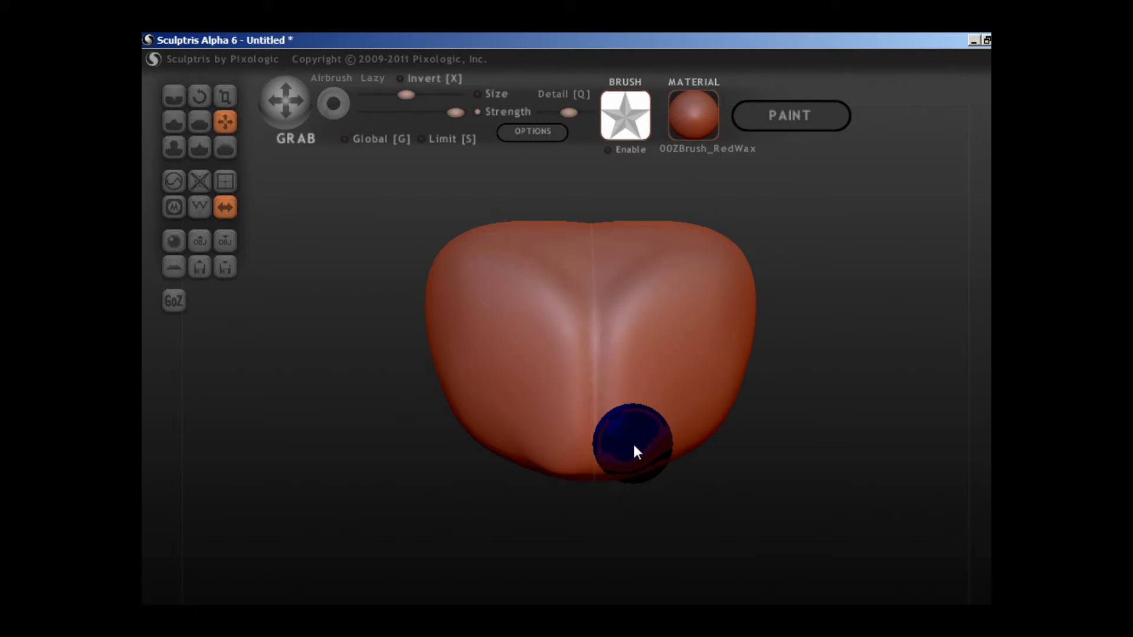
{"action": "scroll", "coordinate": [660, 380], "scroll_direction": "down", "scroll_amount": 3}
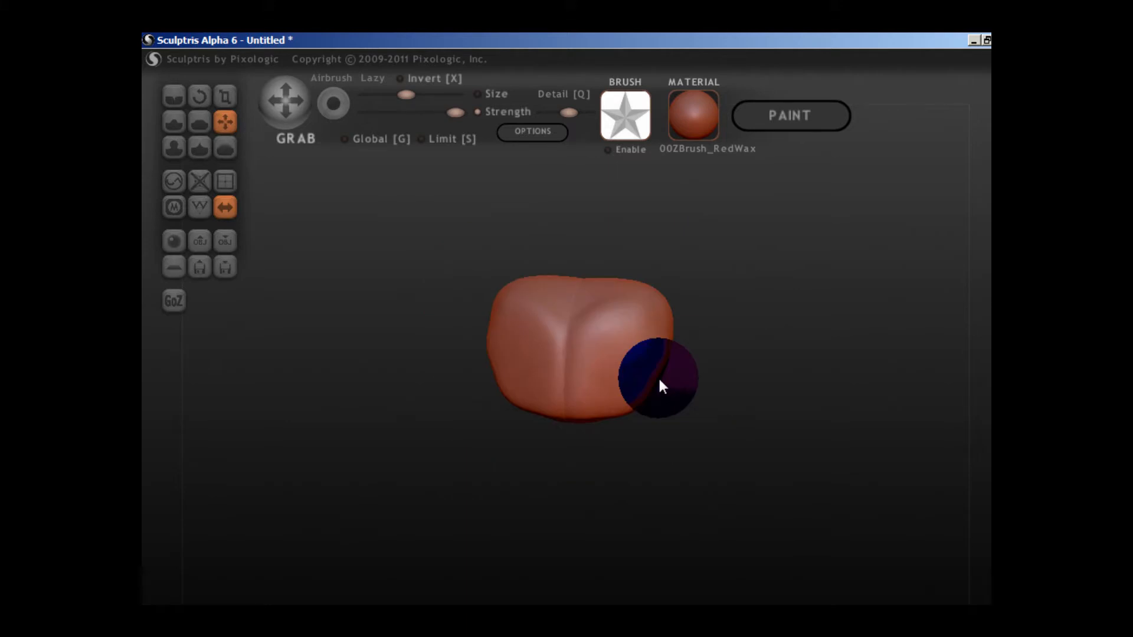
{"action": "scroll", "coordinate": [695, 361], "scroll_direction": "up", "scroll_amount": 1}
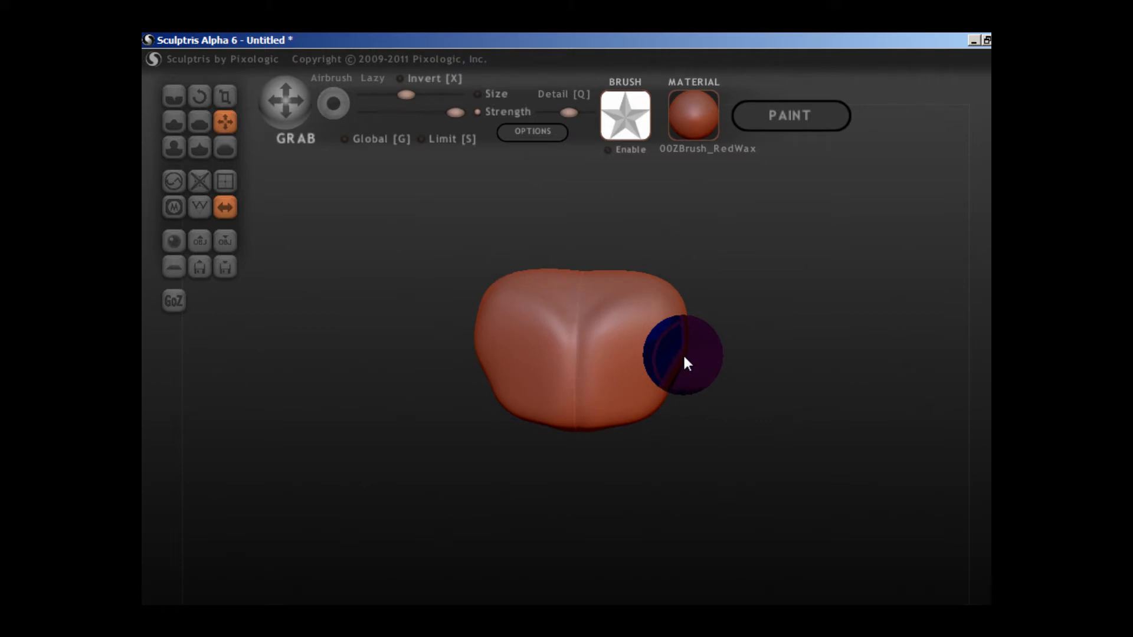
{"action": "scroll", "coordinate": [685, 358], "scroll_direction": "down", "scroll_amount": 3}
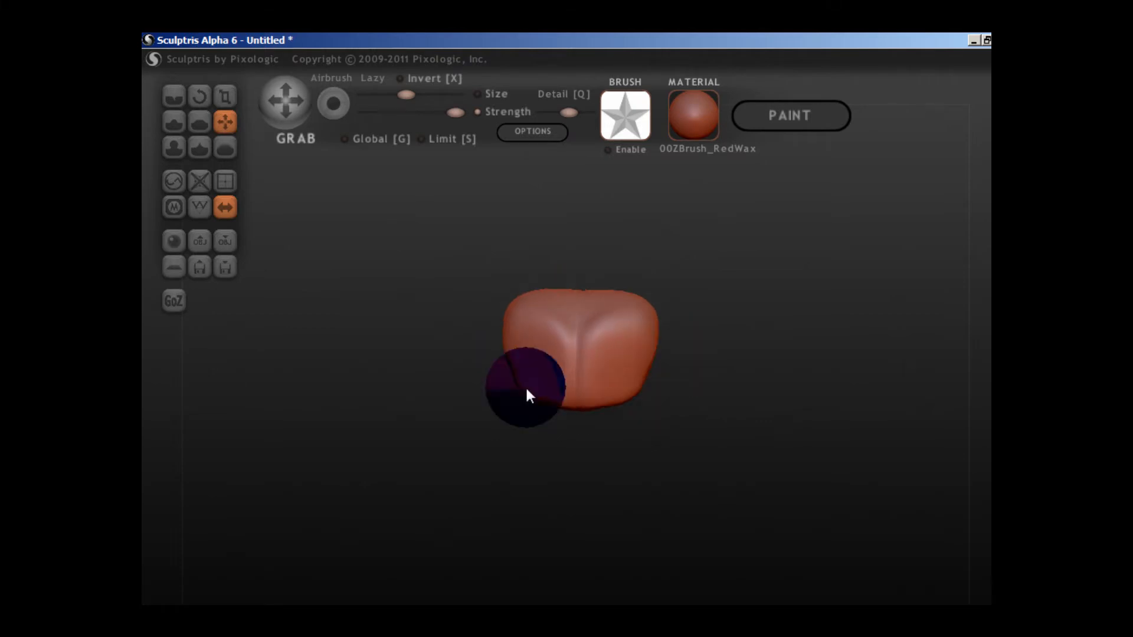
{"action": "scroll", "coordinate": [525, 384], "scroll_direction": "up", "scroll_amount": 2}
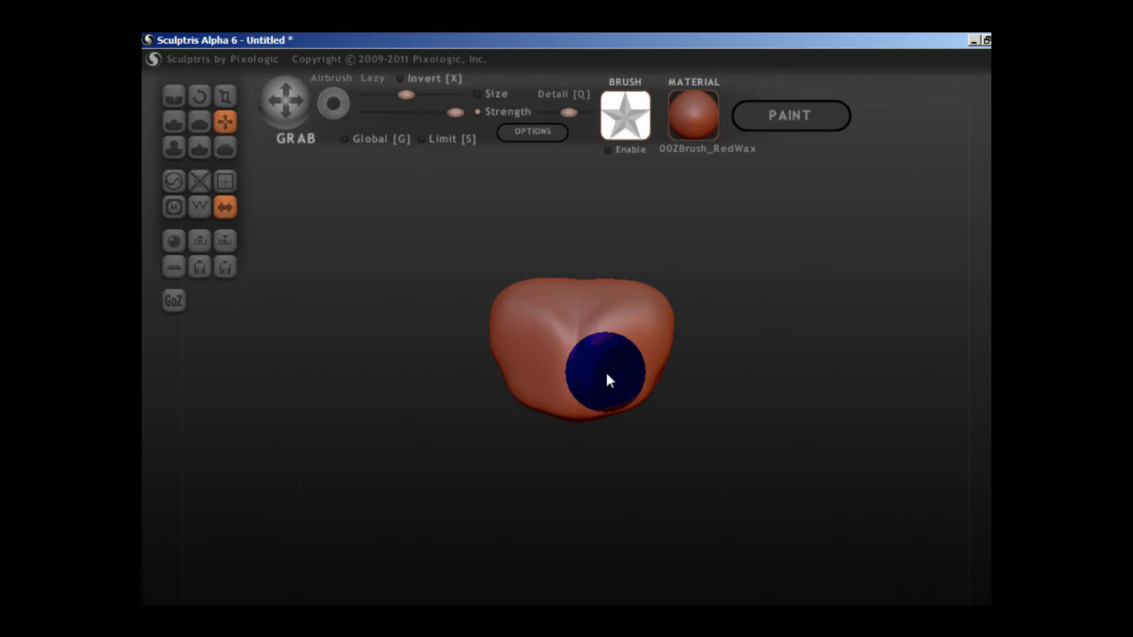
Undo the last Grab stroke and lower the top centre into a notch between the two lobes.
{"action": "scroll", "coordinate": [606, 373], "scroll_direction": "down", "scroll_amount": 2}
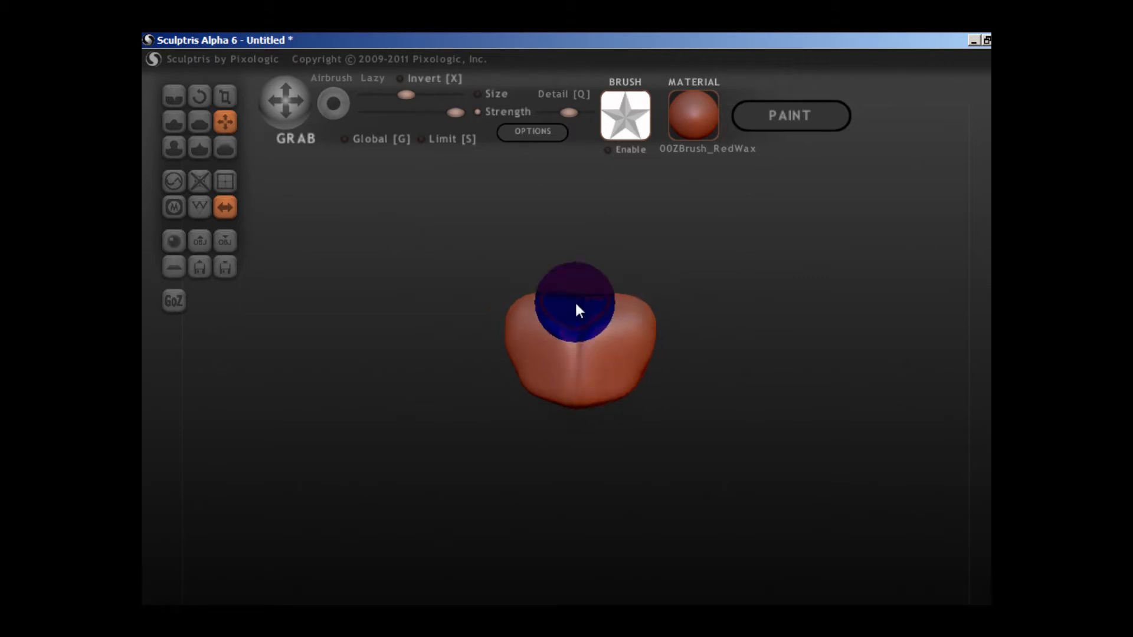
{"action": "key", "text": "ctrl+z"}
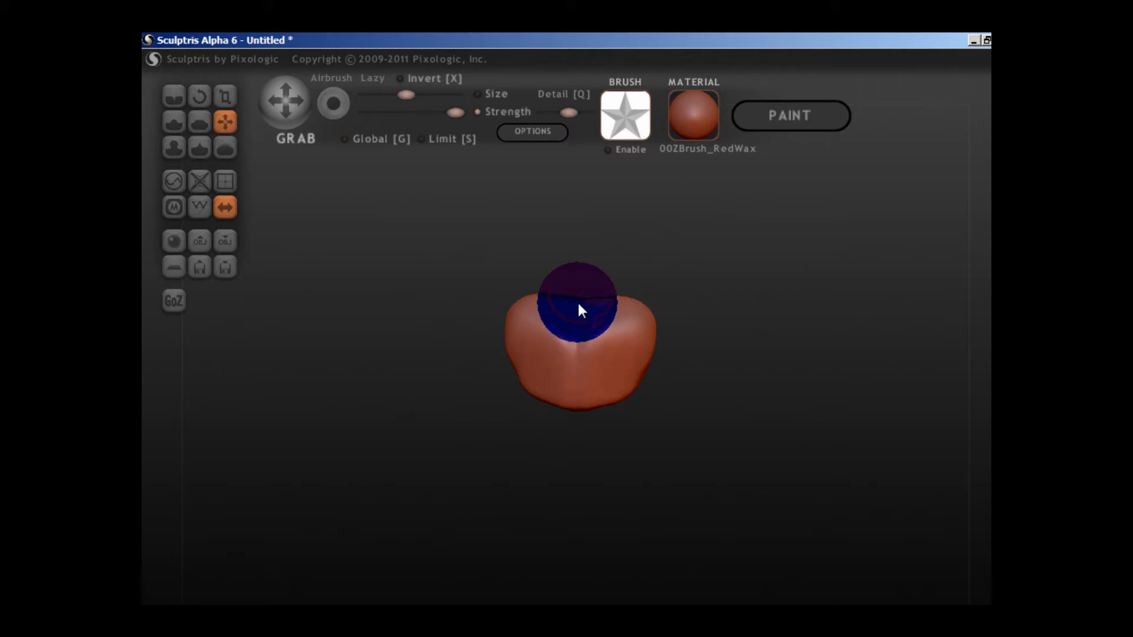
{"action": "left_click_drag", "start_coordinate": [723, 330], "coordinate": [696, 327]}
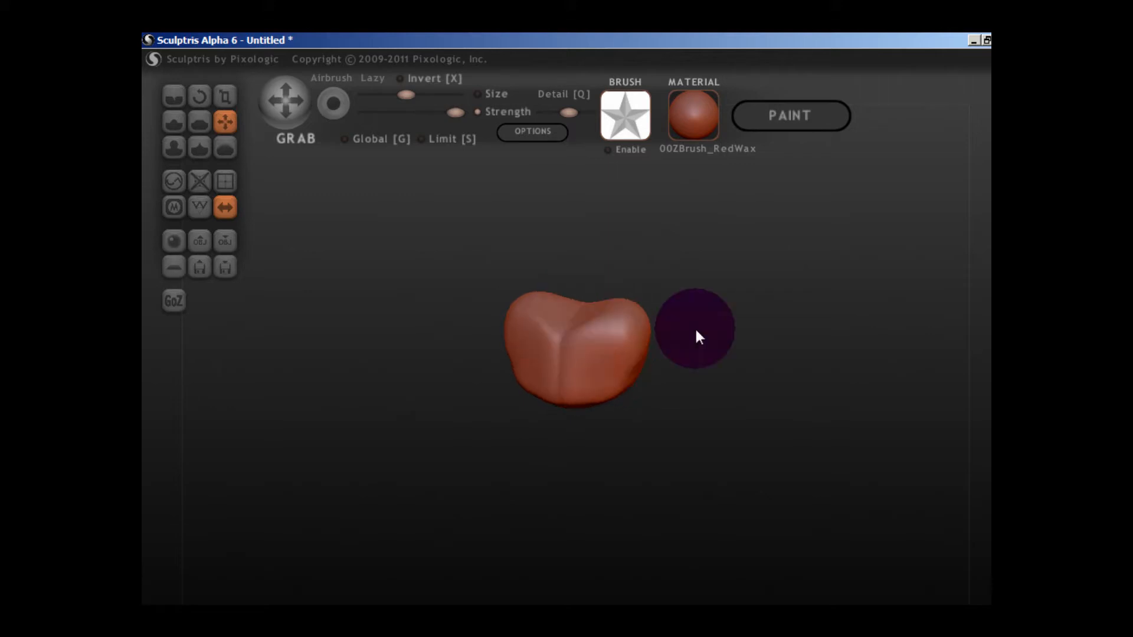
{"action": "left_click_drag", "start_coordinate": [696, 327], "coordinate": [791, 389]}
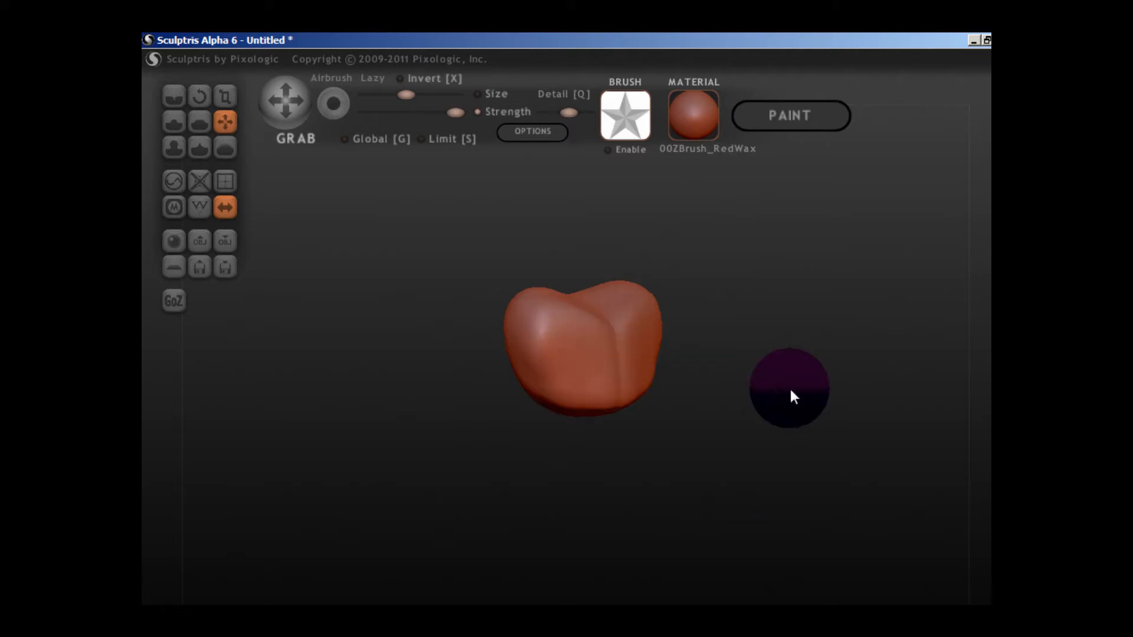
{"action": "scroll", "coordinate": [676, 430], "scroll_direction": "up", "scroll_amount": 5}
Smooth the central crease, front surfaces and lower edge of the form with the Smooth brush.
{"action": "right_click_drag", "start_coordinate": [672, 420], "coordinate": [652, 424]}
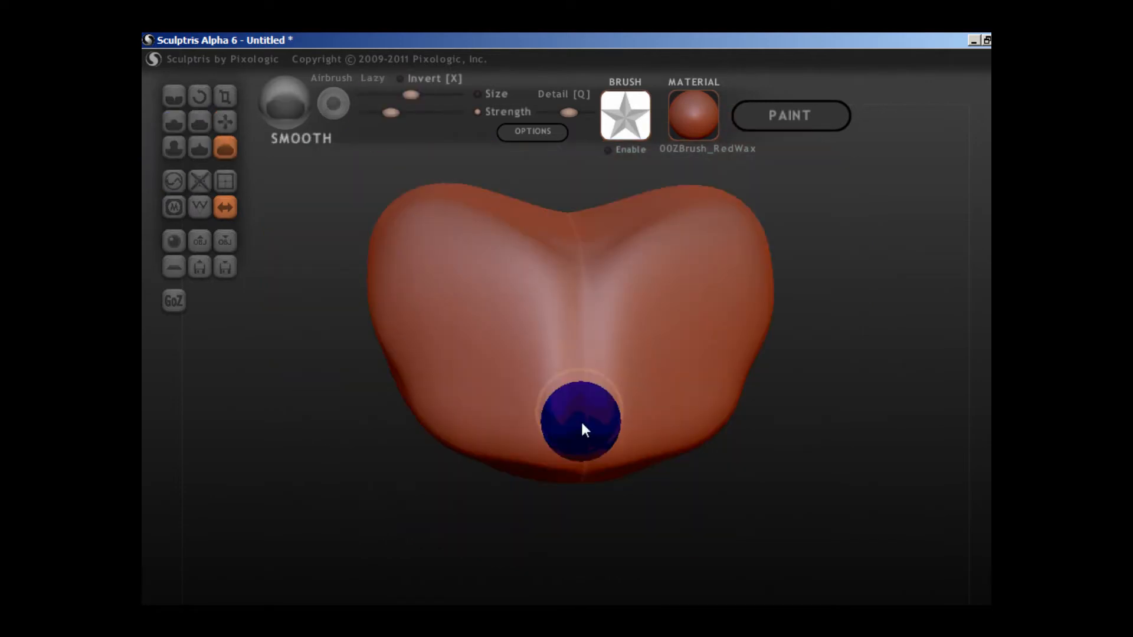
{"action": "scroll", "coordinate": [702, 408], "scroll_direction": "up", "scroll_amount": 3}
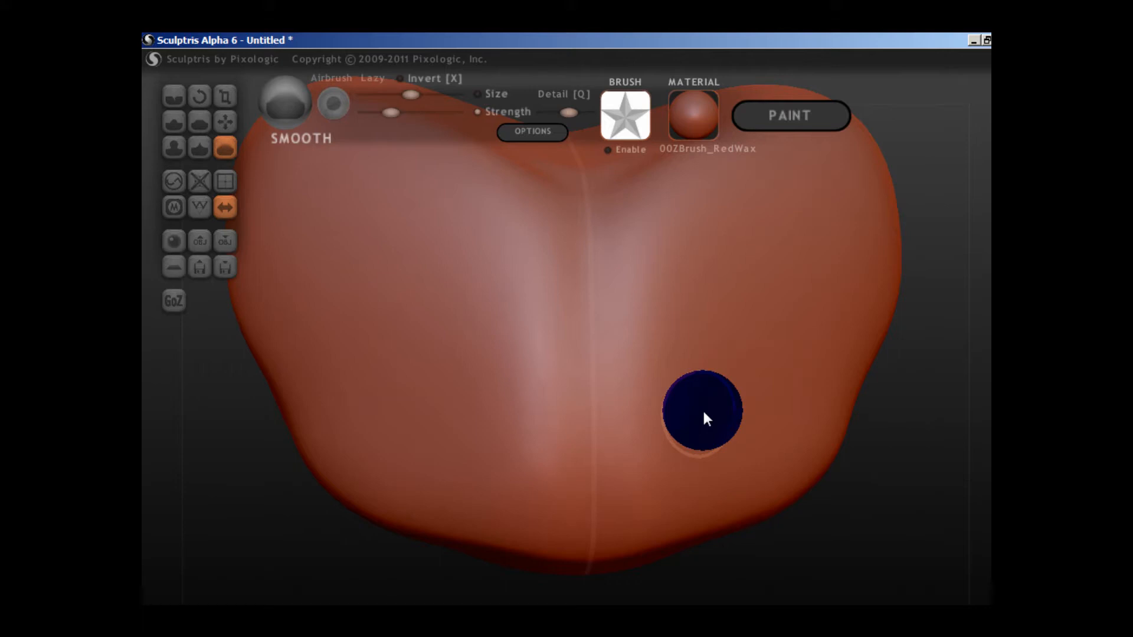
{"action": "scroll", "coordinate": [703, 408], "scroll_direction": "down", "scroll_amount": 5}
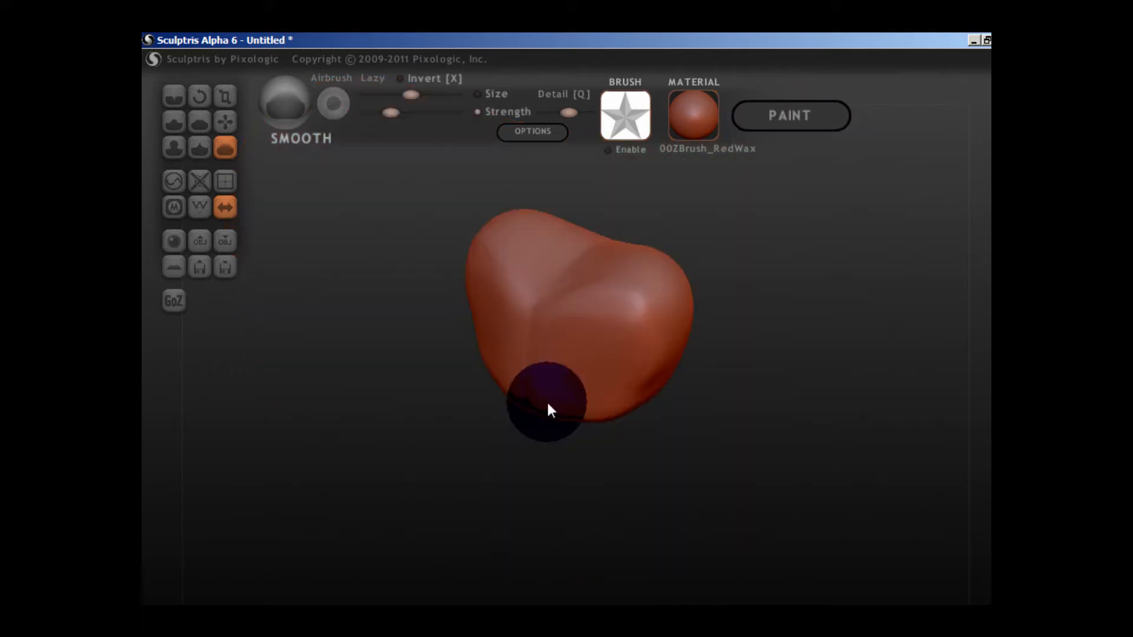
{"action": "right_click_drag", "start_coordinate": [547, 405], "coordinate": [640, 355]}
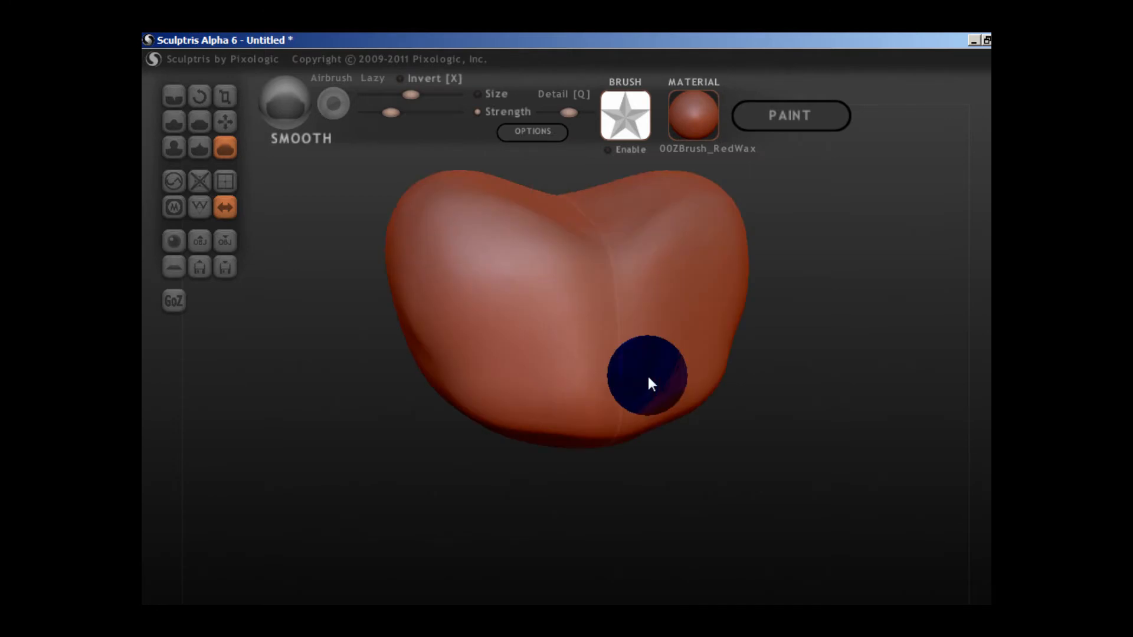
{"action": "right_click_drag", "start_coordinate": [648, 379], "coordinate": [555, 356]}
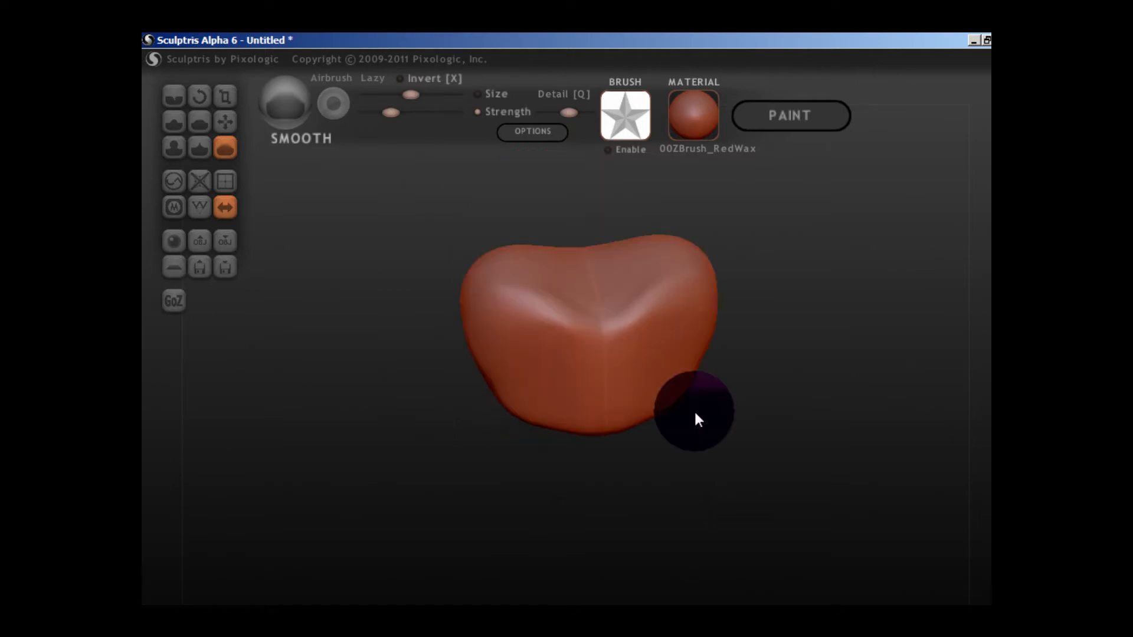
{"action": "mouse_move", "coordinate": [698, 419]}
{"action": "left_mouse_down"}
{"action": "mouse_move", "coordinate": [838, 460]}
{"action": "mouse_move", "coordinate": [685, 370]}
{"action": "left_mouse_up"}
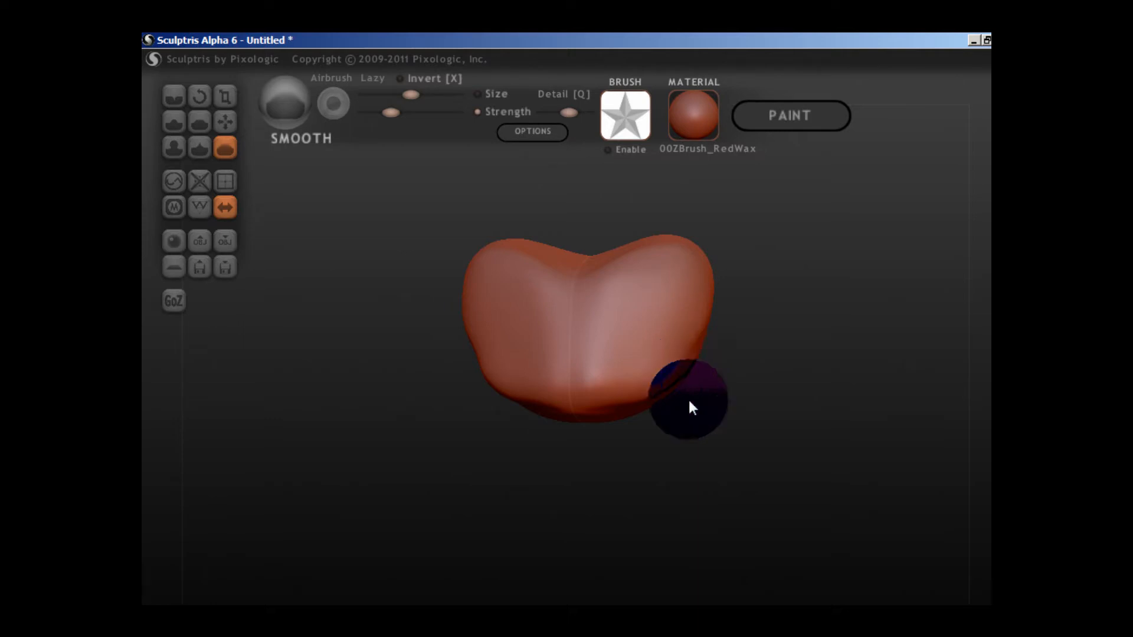
{"action": "scroll", "coordinate": [604, 404], "scroll_direction": "up", "scroll_amount": 3}
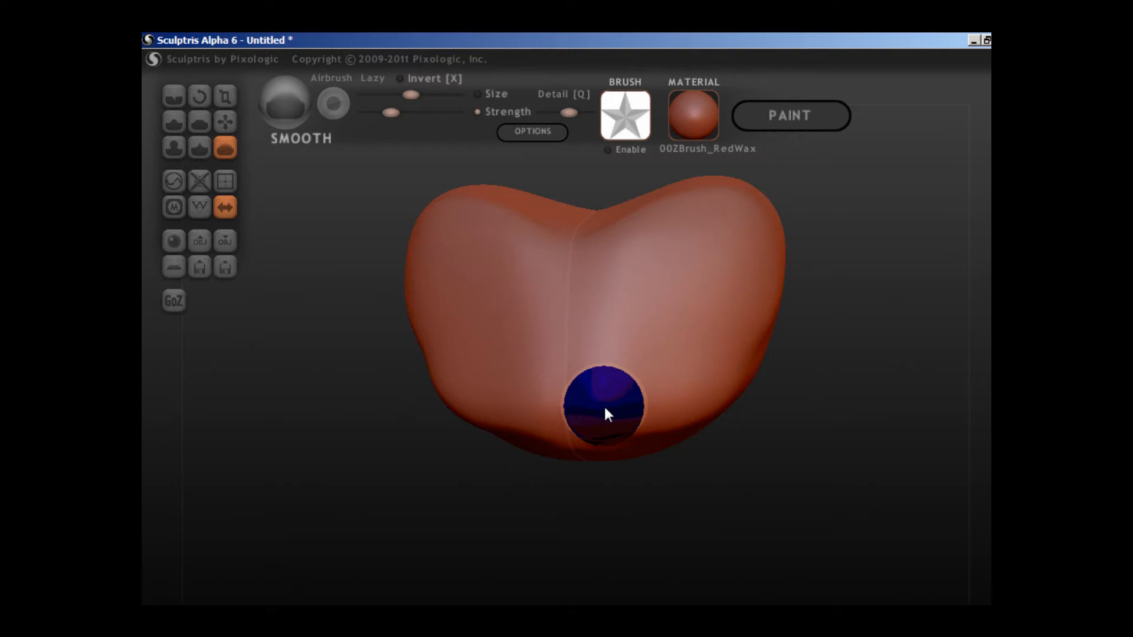
Discard the current sculpt and start over with a new symmetrical sphere.
{"action": "scroll", "coordinate": [466, 399], "scroll_direction": "down", "scroll_amount": 3}
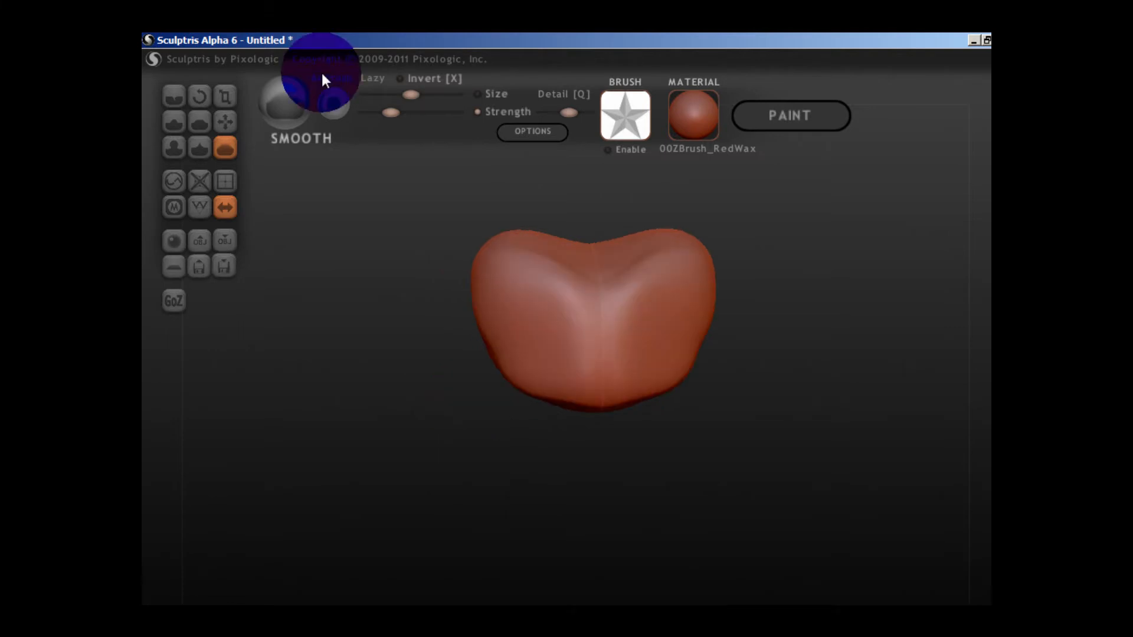
{"action": "left_click", "coordinate": [232, 259]}
{"action": "left_click", "coordinate": [500, 391]}
{"action": "left_click", "coordinate": [558, 400]}
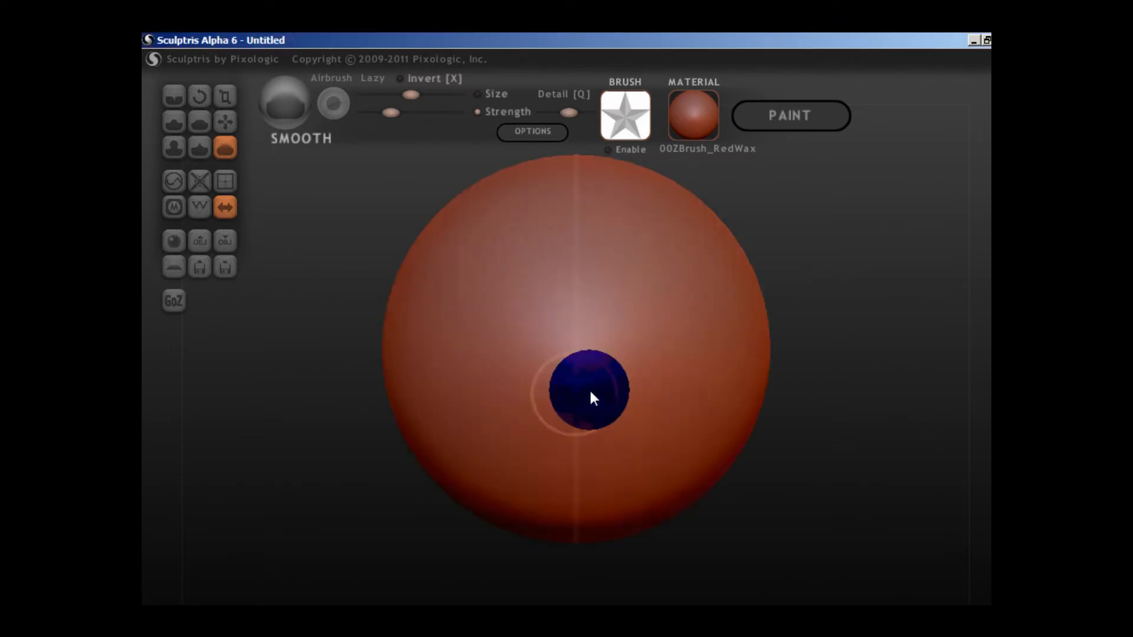
Use the Grab brush to pull the sphere's upper sides outward into a wide-topped form tapering towards a rounded base.
{"action": "scroll", "coordinate": [589, 388], "scroll_direction": "down", "scroll_amount": 5}
{"action": "scroll", "coordinate": [644, 334], "scroll_direction": "up", "scroll_amount": 3}
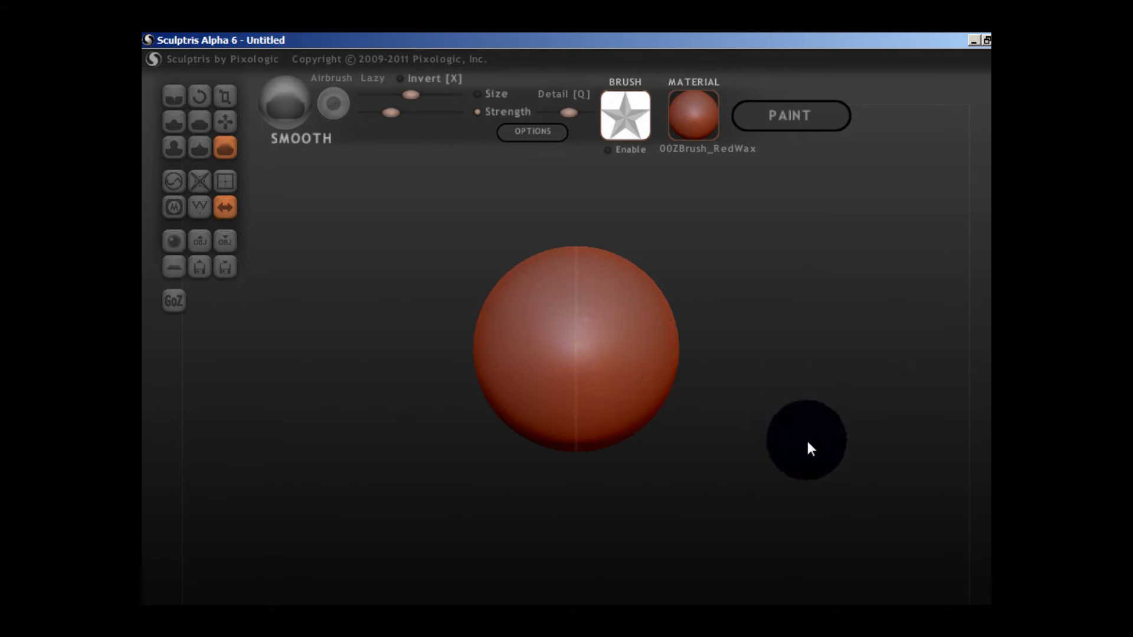
{"action": "scroll", "coordinate": [683, 392], "scroll_direction": "down", "scroll_amount": 2}
{"action": "scroll", "coordinate": [683, 392], "scroll_direction": "down", "scroll_amount": 5}
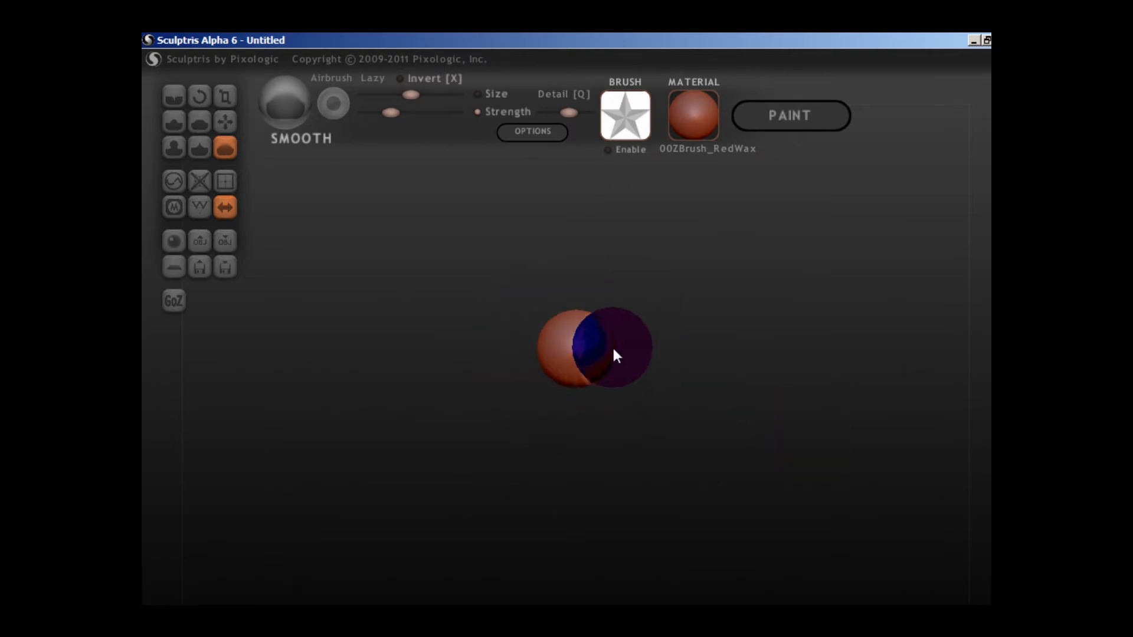
{"action": "scroll", "coordinate": [623, 345], "scroll_direction": "up", "scroll_amount": 3}
{"action": "scroll", "coordinate": [624, 340], "scroll_direction": "down", "scroll_amount": 3}
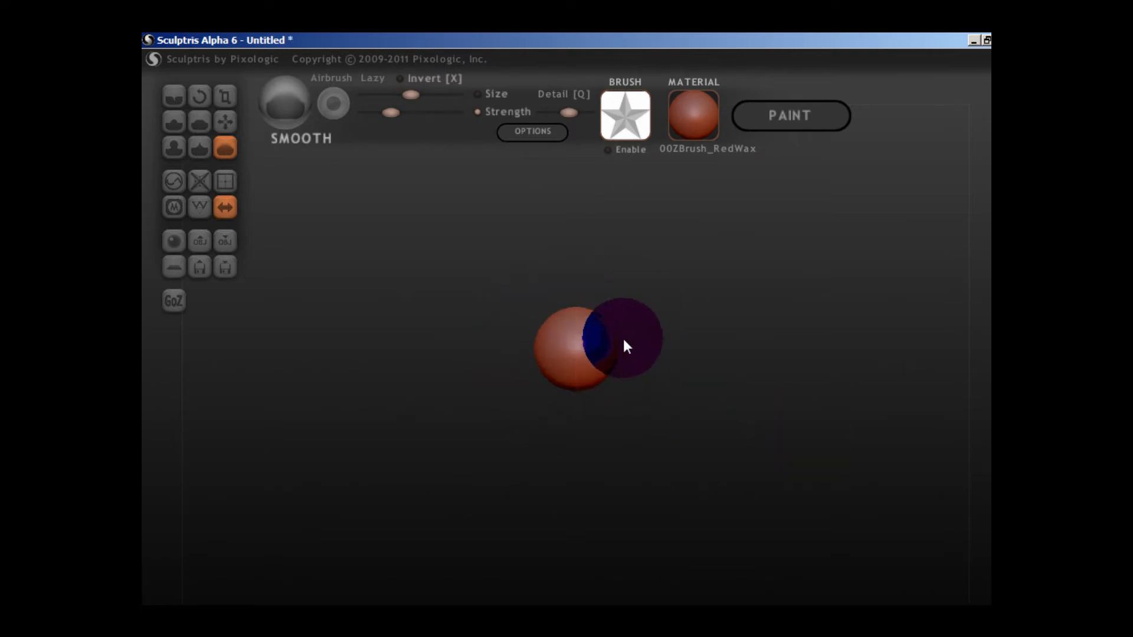
{"action": "left_click", "coordinate": [224, 130]}
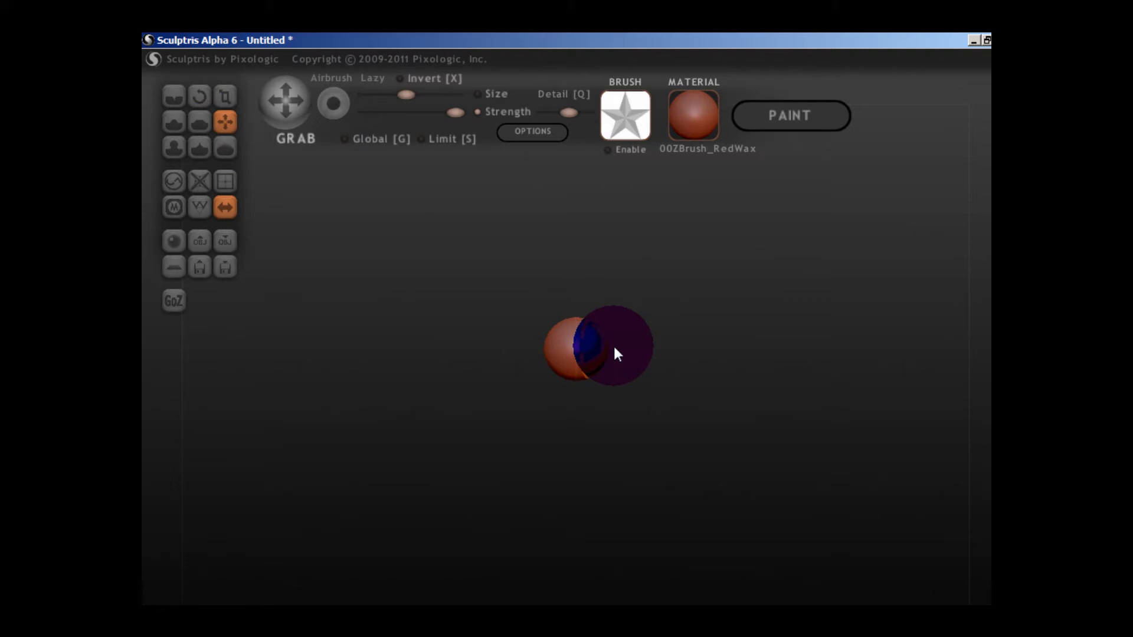
{"action": "mouse_move", "coordinate": [615, 347]}
{"action": "left_mouse_down"}
{"action": "mouse_move", "coordinate": [639, 331]}
{"action": "mouse_move", "coordinate": [592, 330]}
{"action": "left_mouse_up"}
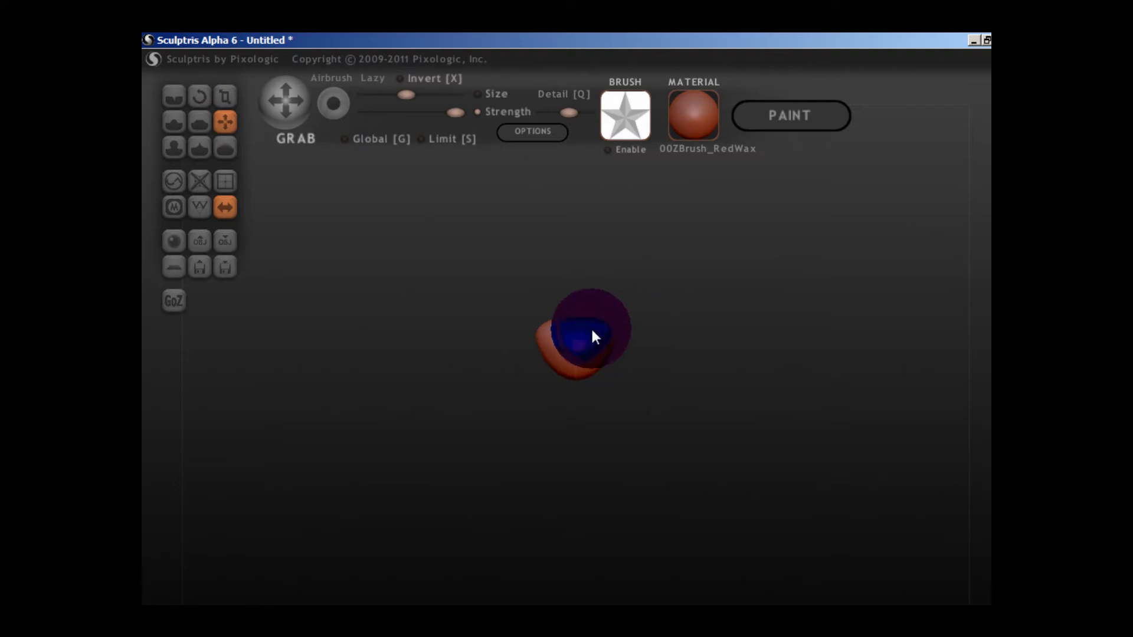
{"action": "scroll", "coordinate": [601, 341], "scroll_direction": "up", "scroll_amount": 5}
{"action": "scroll", "coordinate": [597, 331], "scroll_direction": "down", "scroll_amount": 3}
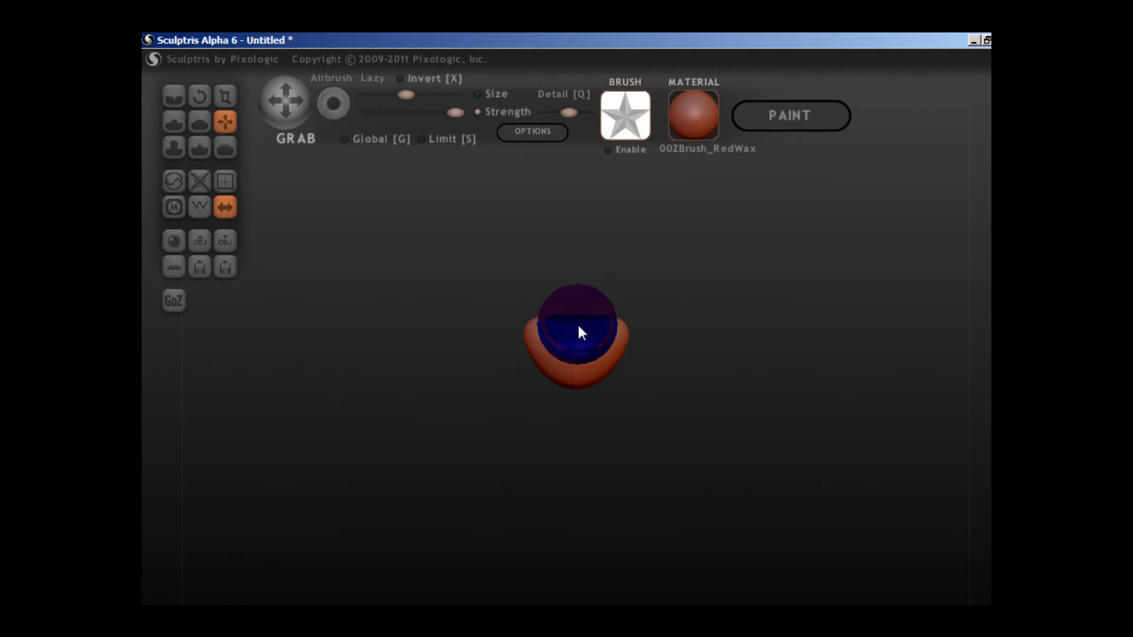
{"action": "scroll", "coordinate": [652, 316], "scroll_direction": "up", "scroll_amount": 5}
{"action": "scroll", "coordinate": [622, 307], "scroll_direction": "down", "scroll_amount": 3}
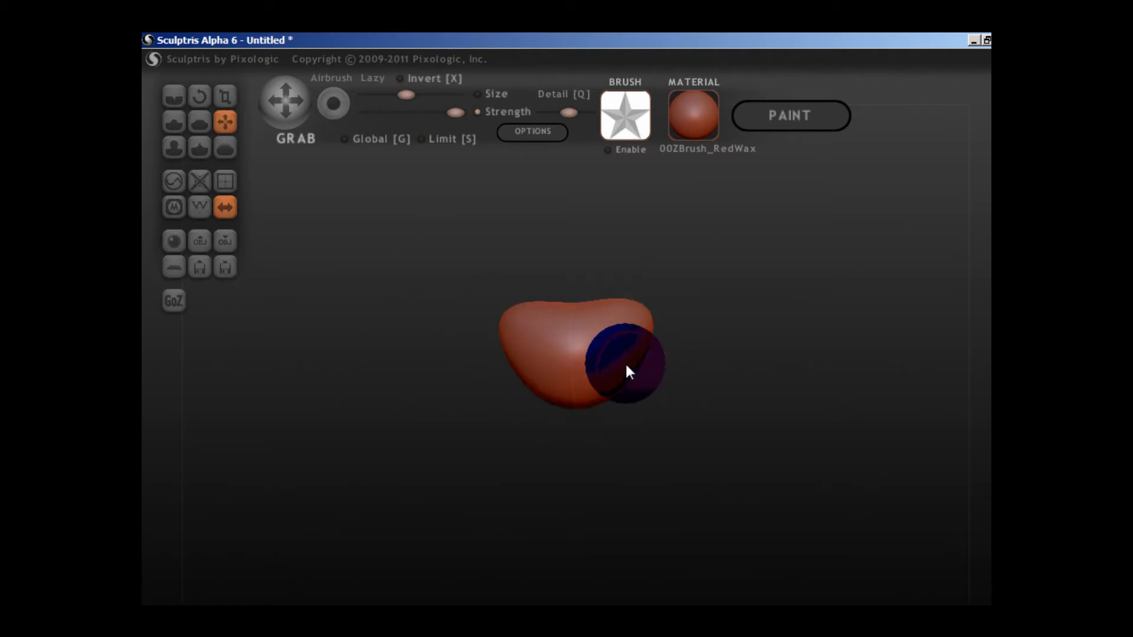
Reshape the depth, sides and top of the form with Grab, raising the top centre into a soft peak.
{"action": "scroll", "coordinate": [628, 364], "scroll_direction": "down", "scroll_amount": 3}
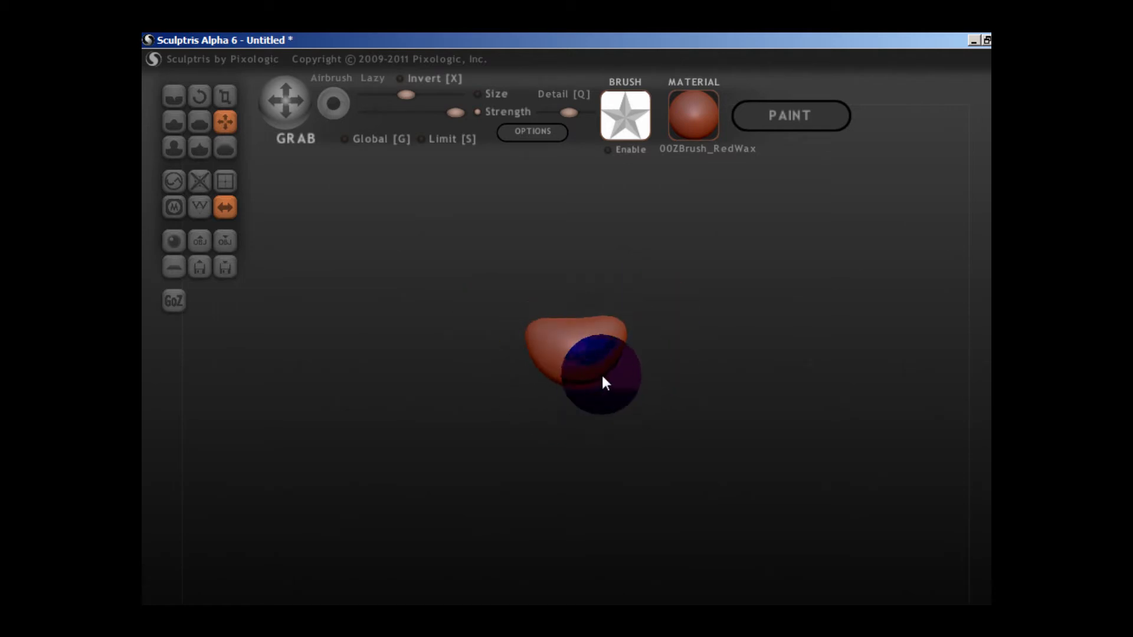
{"action": "right_click_drag", "start_coordinate": [602, 375], "coordinate": [613, 382]}
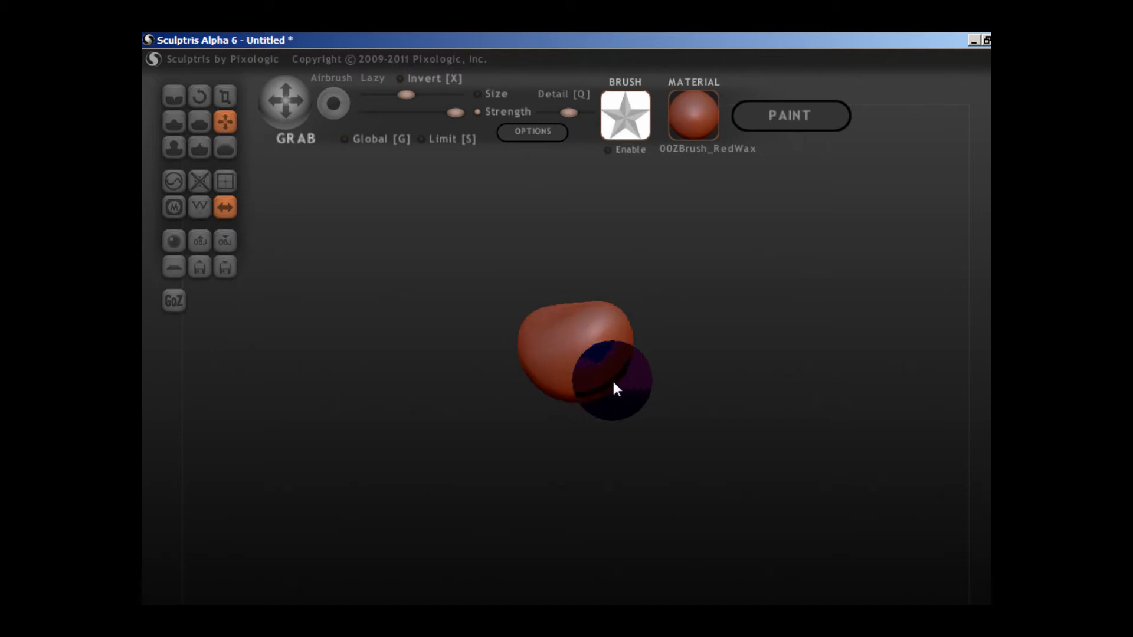
{"action": "mouse_move", "coordinate": [614, 389]}
{"action": "right_mouse_down"}
{"action": "mouse_move", "coordinate": [608, 352]}
{"action": "mouse_move", "coordinate": [774, 295]}
{"action": "mouse_move", "coordinate": [602, 367]}
{"action": "mouse_move", "coordinate": [652, 378]}
{"action": "right_mouse_up"}
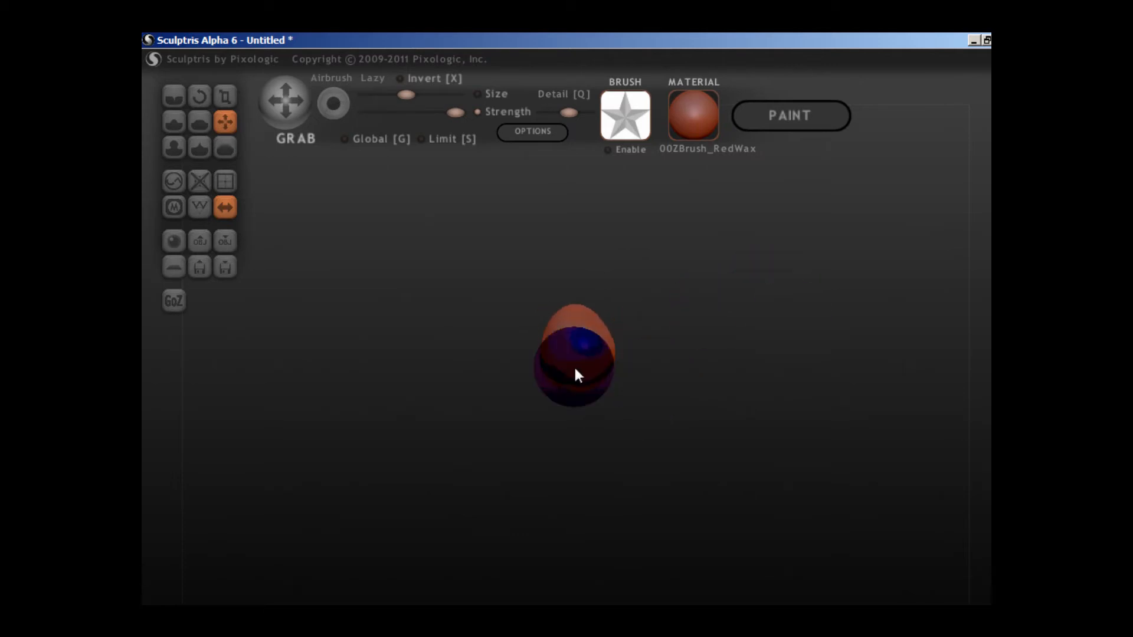
{"action": "mouse_move", "coordinate": [557, 364]}
{"action": "right_mouse_down"}
{"action": "mouse_move", "coordinate": [611, 361]}
{"action": "mouse_move", "coordinate": [553, 359]}
{"action": "mouse_move", "coordinate": [468, 382]}
{"action": "mouse_move", "coordinate": [502, 331]}
{"action": "mouse_move", "coordinate": [571, 335]}
{"action": "mouse_move", "coordinate": [600, 328]}
{"action": "mouse_move", "coordinate": [589, 324]}
{"action": "mouse_move", "coordinate": [596, 316]}
{"action": "right_mouse_up"}
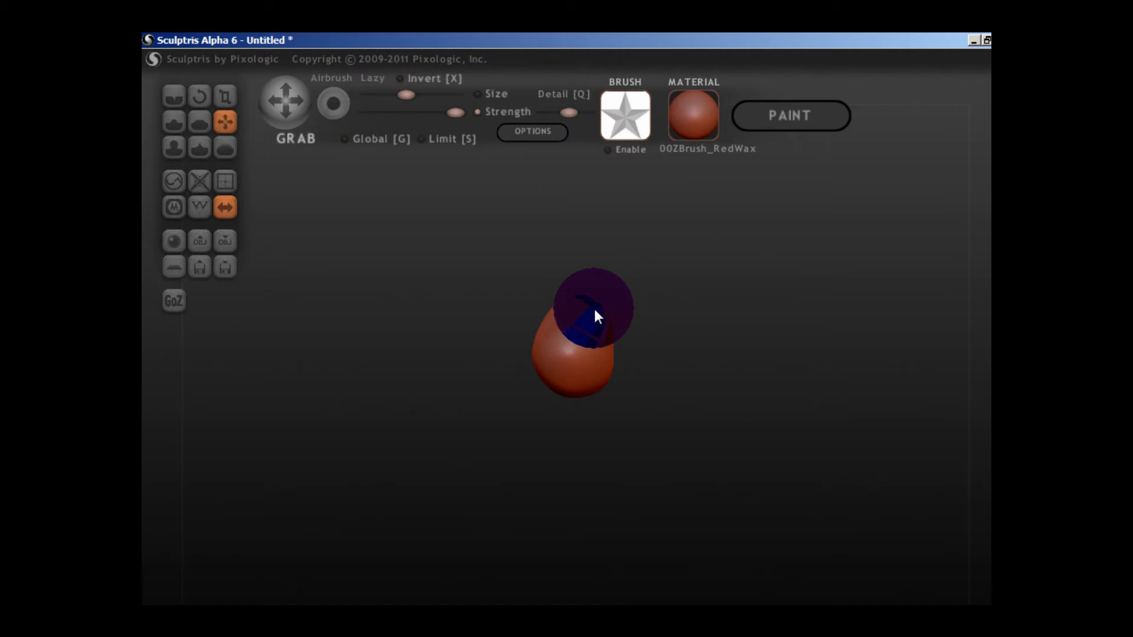
{"action": "mouse_move", "coordinate": [593, 306]}
{"action": "right_mouse_down"}
{"action": "mouse_move", "coordinate": [706, 310]}
{"action": "mouse_move", "coordinate": [562, 273]}
{"action": "right_mouse_up"}
{"action": "mouse_move", "coordinate": [627, 351]}
{"action": "right_mouse_down"}
{"action": "mouse_move", "coordinate": [643, 336]}
{"action": "mouse_move", "coordinate": [554, 384]}
{"action": "mouse_move", "coordinate": [575, 393]}
{"action": "mouse_move", "coordinate": [627, 374]}
{"action": "mouse_move", "coordinate": [576, 392]}
{"action": "mouse_move", "coordinate": [511, 388]}
{"action": "mouse_move", "coordinate": [568, 401]}
{"action": "mouse_move", "coordinate": [554, 409]}
{"action": "right_mouse_up"}
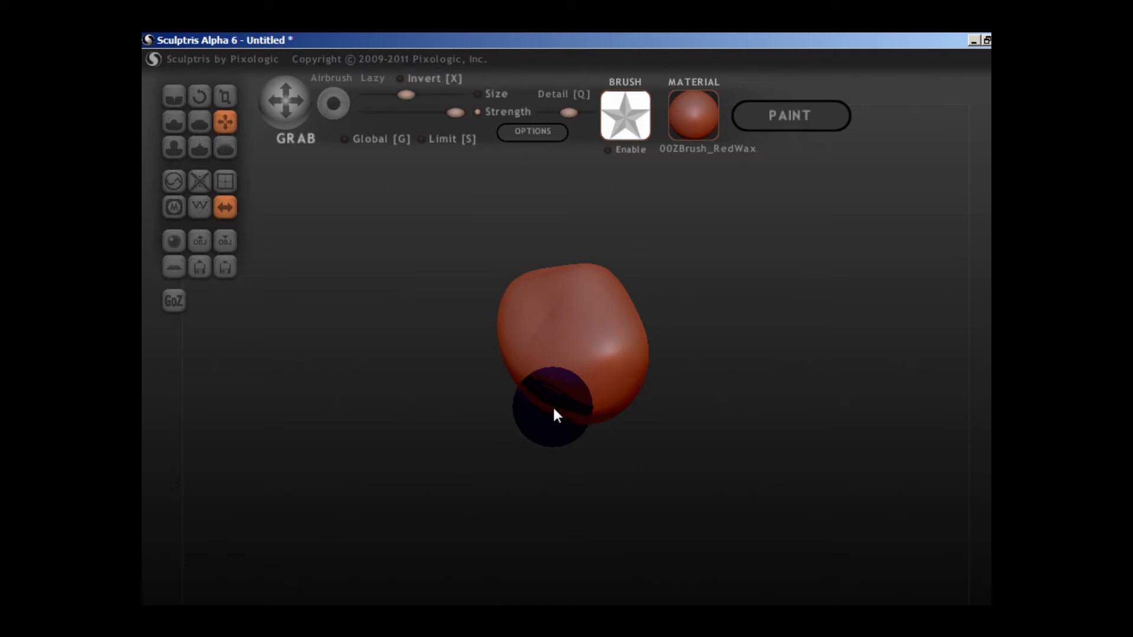
{"action": "right_click_drag", "start_coordinate": [554, 409], "coordinate": [629, 354]}
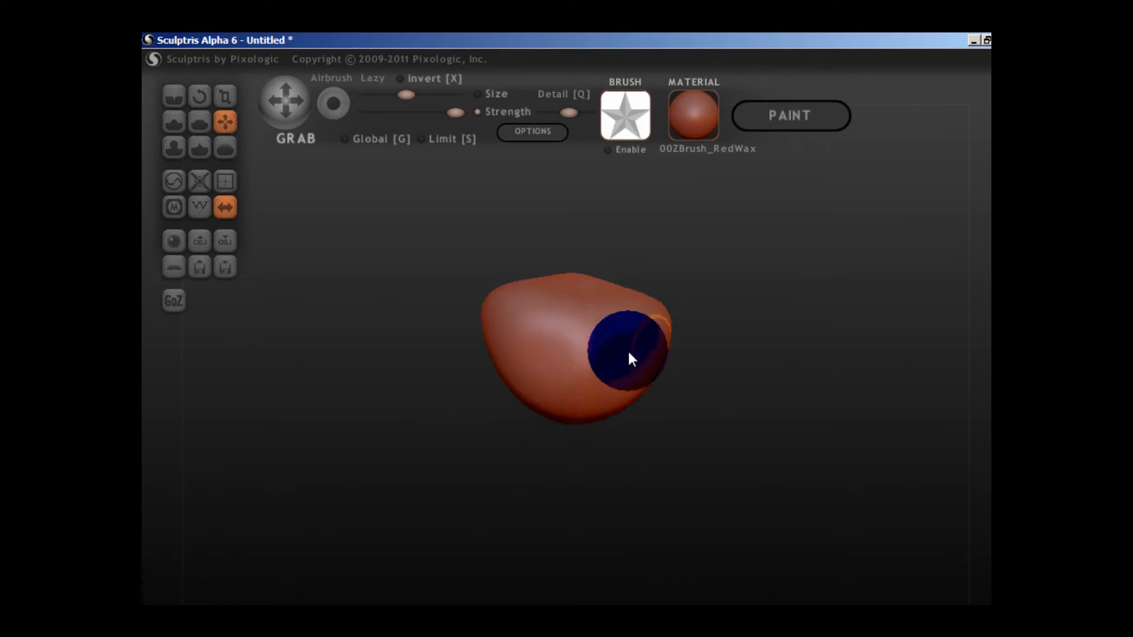
Try to raise a symmetrical pair of rounded bumps on the lower front with the Draw brush.
{"action": "left_click", "coordinate": [174, 125]}
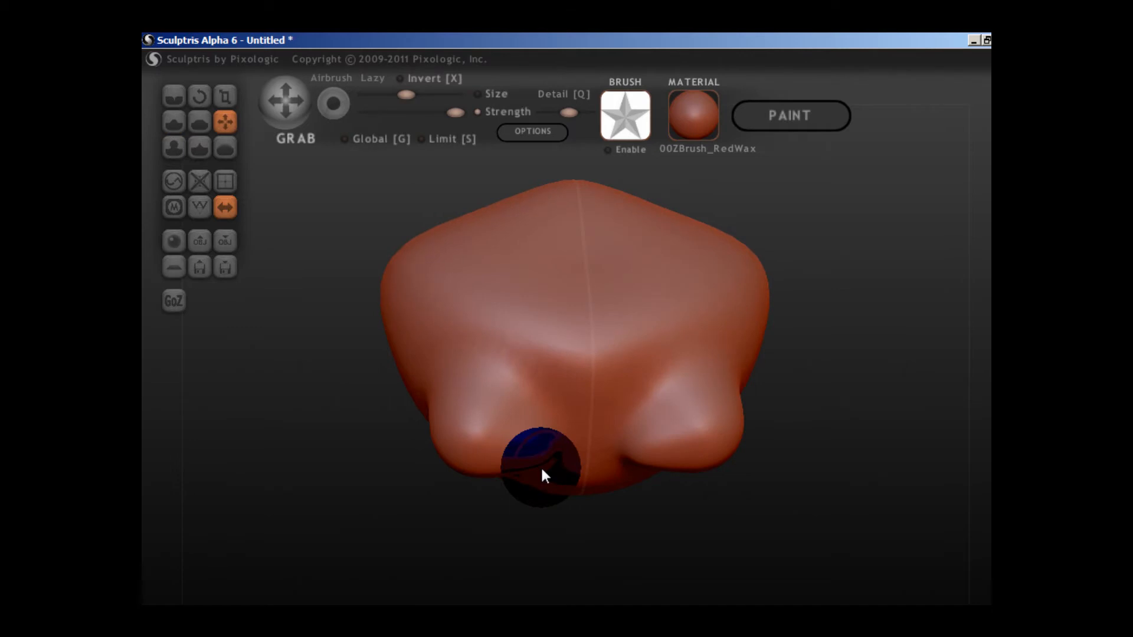
{"action": "scroll", "coordinate": [541, 465], "scroll_direction": "down", "scroll_amount": 5}
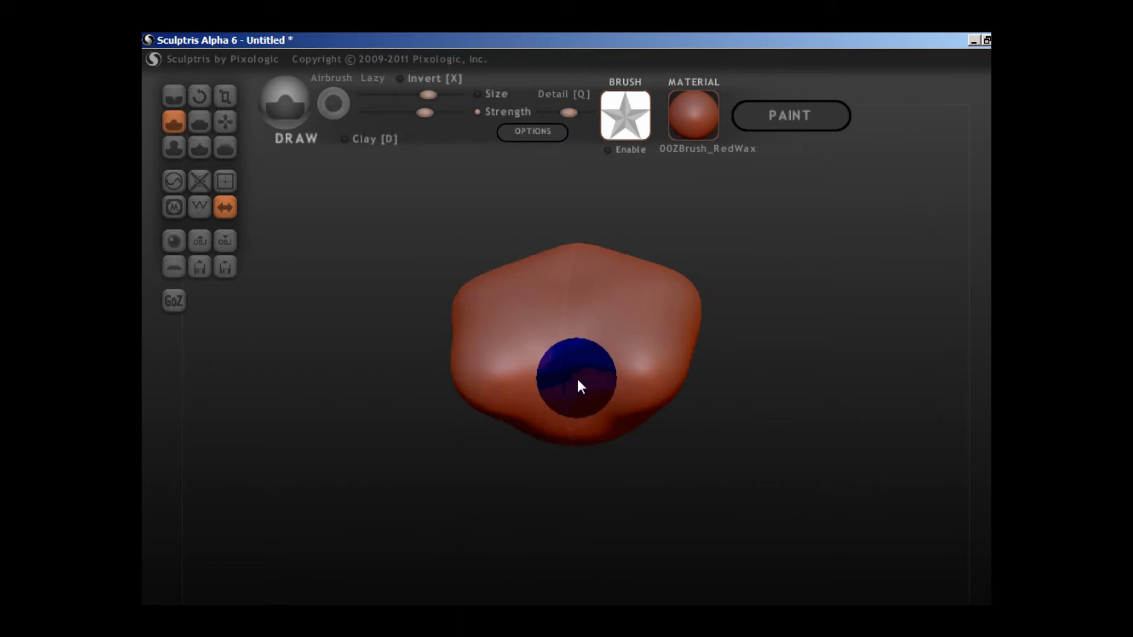
{"action": "mouse_move", "coordinate": [578, 380]}
{"action": "right_mouse_down"}
{"action": "mouse_move", "coordinate": [671, 387]}
{"action": "mouse_move", "coordinate": [687, 411]}
{"action": "right_mouse_up"}
Refine the sides and lower half of the form with the Grab brush from several angles.
{"action": "left_click", "coordinate": [224, 122]}
{"action": "mouse_move", "coordinate": [618, 365]}
{"action": "right_mouse_down"}
{"action": "mouse_move", "coordinate": [536, 380]}
{"action": "mouse_move", "coordinate": [532, 425]}
{"action": "mouse_move", "coordinate": [497, 354]}
{"action": "right_mouse_up"}
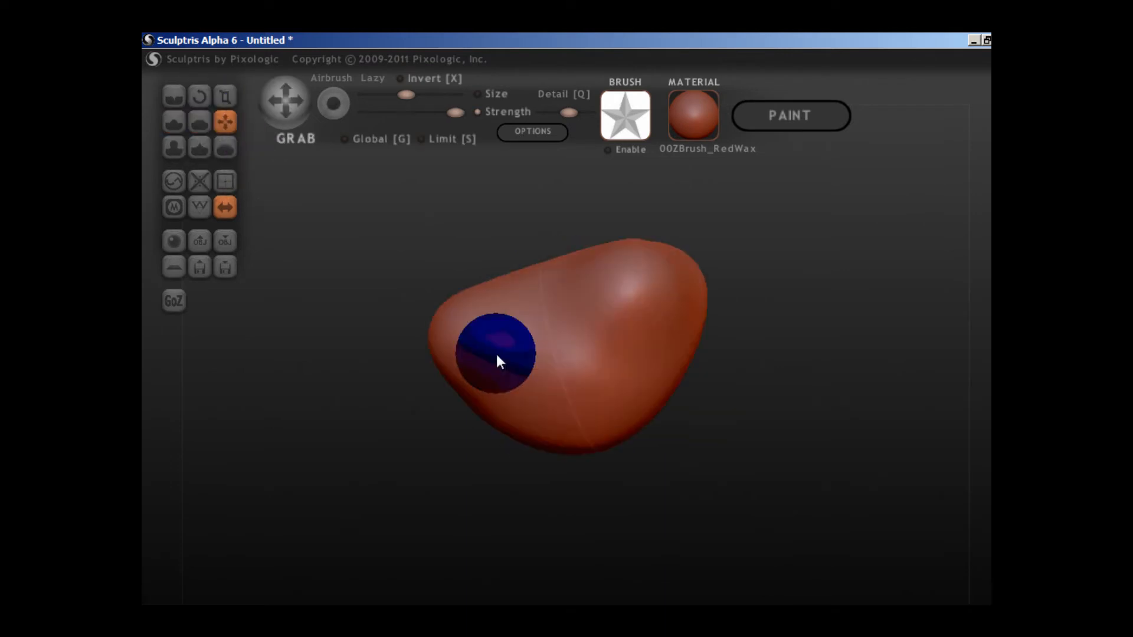
{"action": "scroll", "coordinate": [554, 367], "scroll_direction": "down", "scroll_amount": 3}
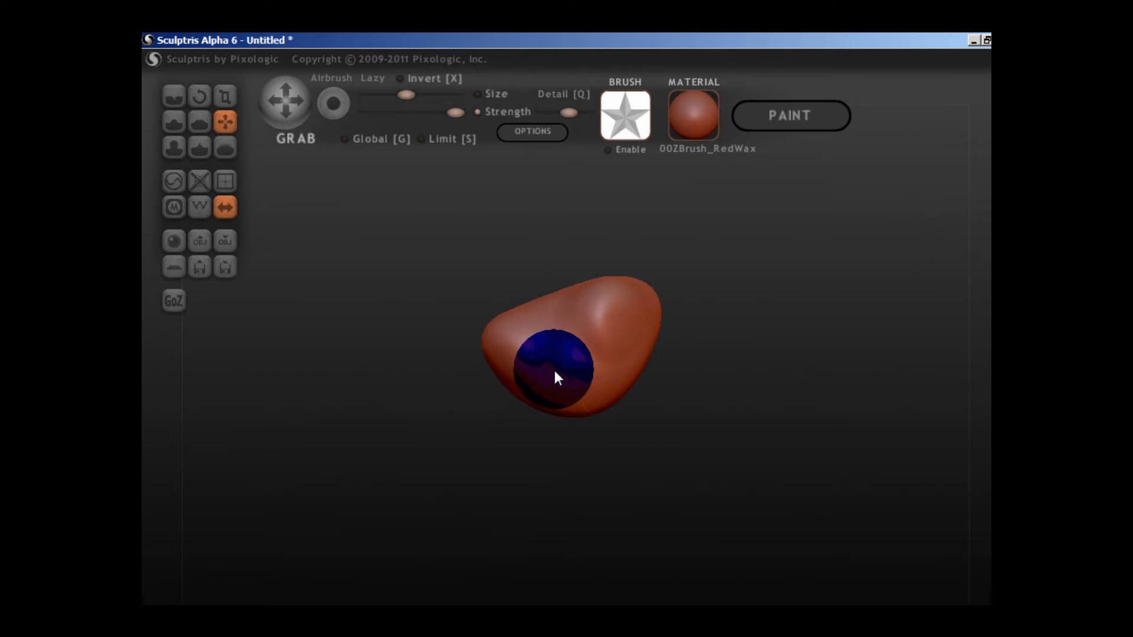
{"action": "right_click_drag", "start_coordinate": [555, 372], "coordinate": [587, 375]}
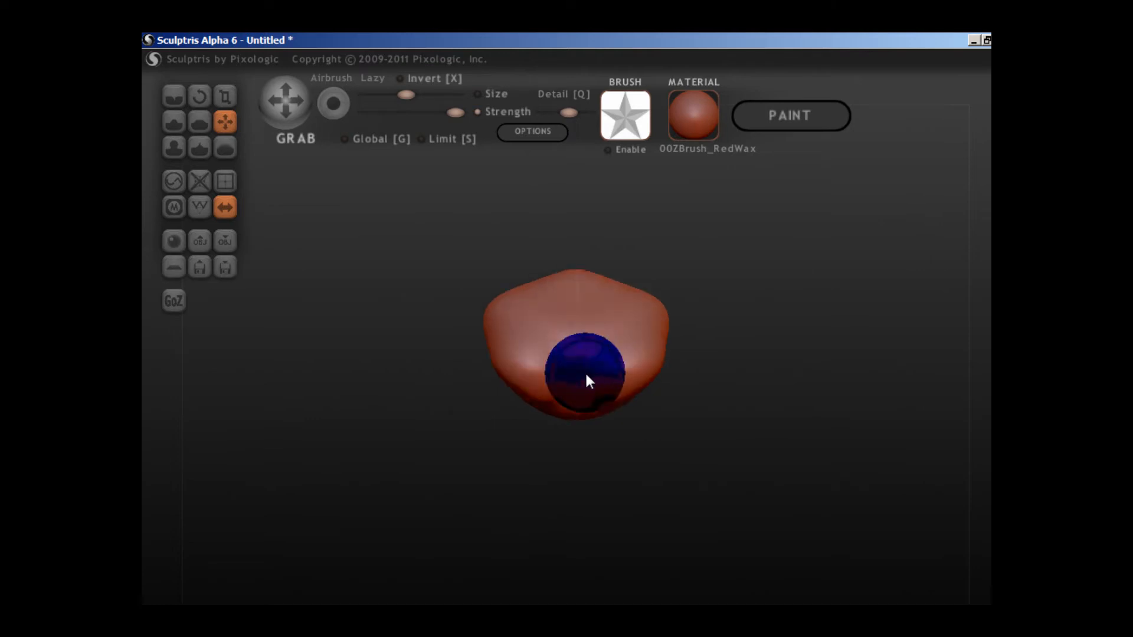
{"action": "scroll", "coordinate": [651, 378], "scroll_direction": "up", "scroll_amount": 5}
{"action": "mouse_move", "coordinate": [652, 377]}
{"action": "right_mouse_down"}
{"action": "mouse_move", "coordinate": [556, 371]}
{"action": "mouse_move", "coordinate": [560, 403]}
{"action": "right_mouse_up"}
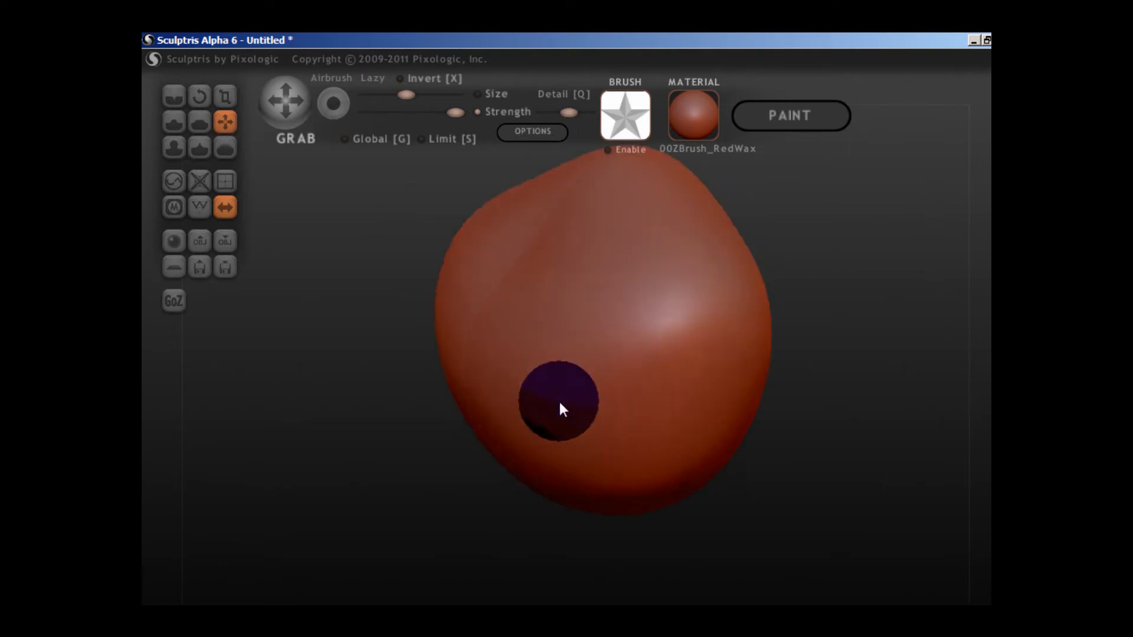
Build up two symmetrical bumps on the lower front with the Draw brush and swell them with Inflate.
{"action": "left_click", "coordinate": [179, 120]}
{"action": "mouse_move", "coordinate": [511, 354]}
{"action": "right_mouse_down"}
{"action": "mouse_move", "coordinate": [544, 387]}
{"action": "mouse_move", "coordinate": [564, 377]}
{"action": "mouse_move", "coordinate": [546, 402]}
{"action": "right_mouse_up"}
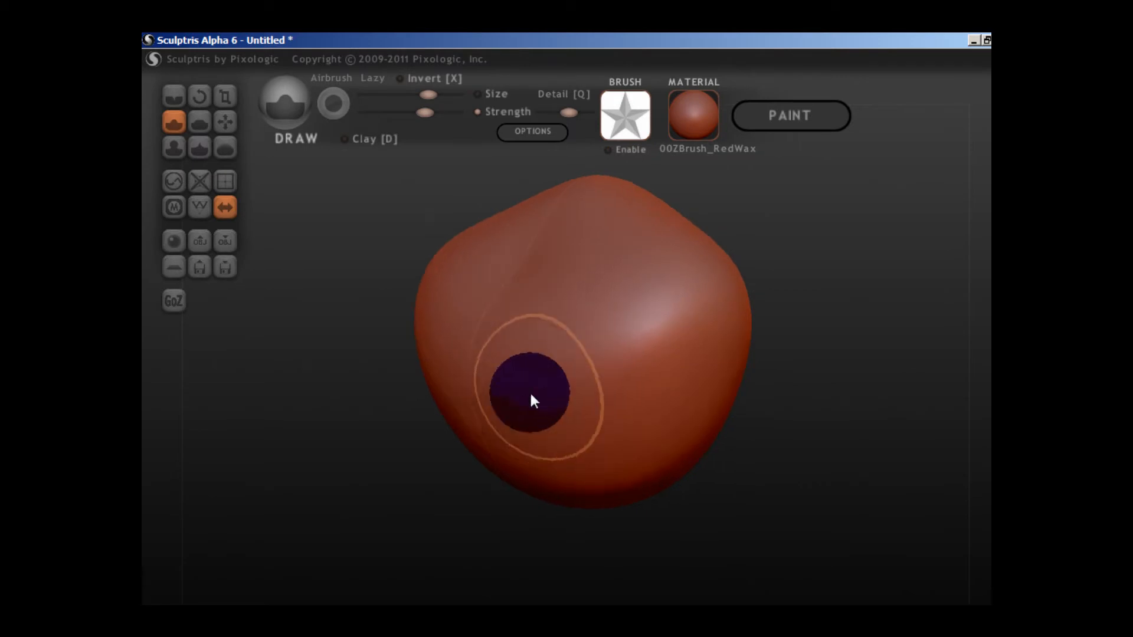
{"action": "mouse_move", "coordinate": [531, 396]}
{"action": "right_mouse_down"}
{"action": "mouse_move", "coordinate": [508, 400]}
{"action": "mouse_move", "coordinate": [647, 397]}
{"action": "mouse_move", "coordinate": [649, 420]}
{"action": "mouse_move", "coordinate": [538, 328]}
{"action": "right_mouse_up"}
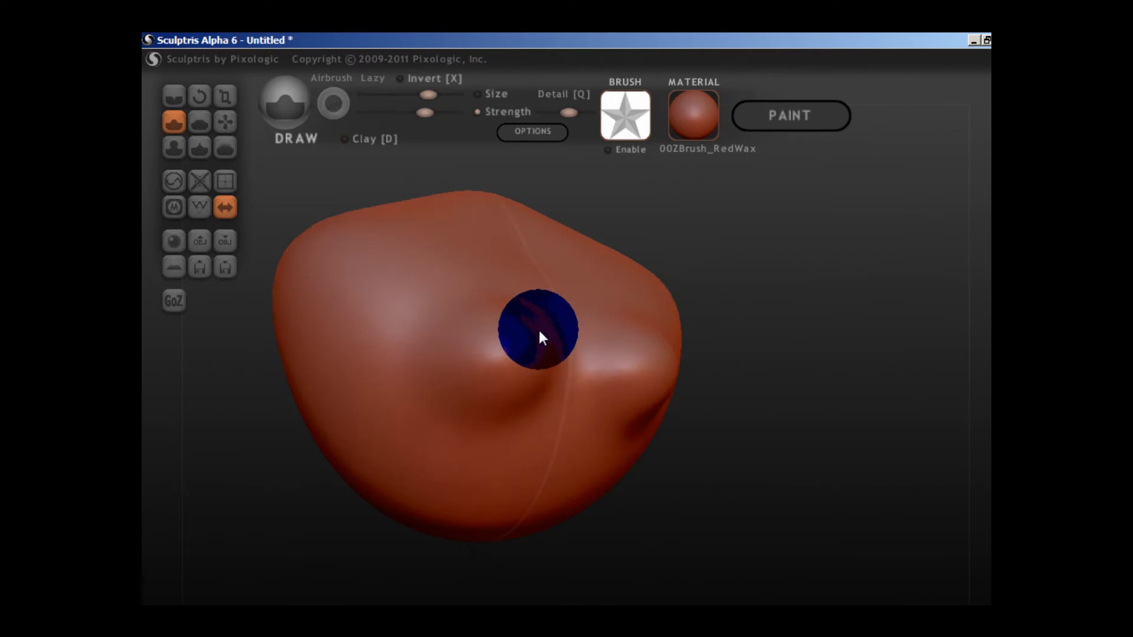
{"action": "right_click_drag", "start_coordinate": [538, 328], "coordinate": [255, 193]}
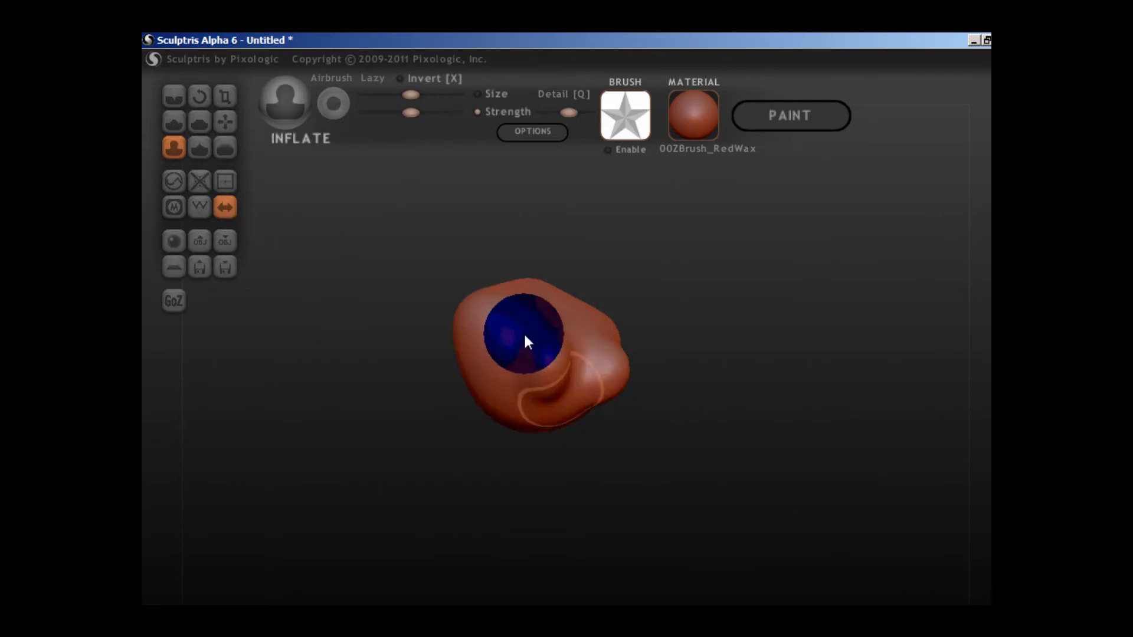
{"action": "mouse_move", "coordinate": [525, 335]}
{"action": "right_mouse_down"}
{"action": "mouse_move", "coordinate": [574, 364]}
{"action": "mouse_move", "coordinate": [739, 374]}
{"action": "mouse_move", "coordinate": [744, 384]}
{"action": "right_mouse_up"}
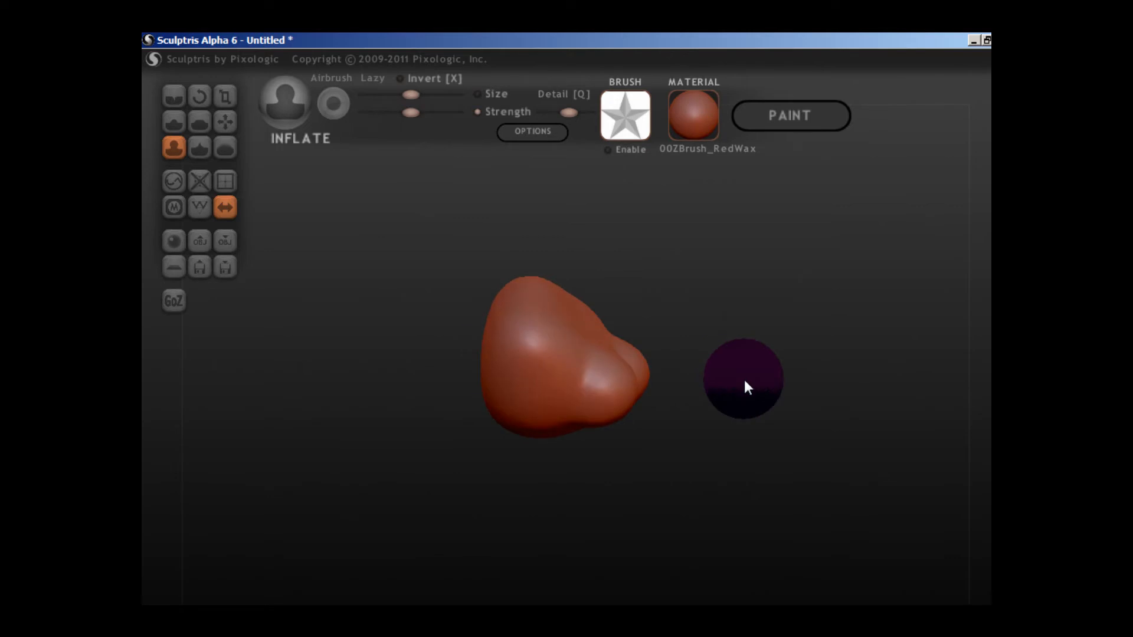
Smooth the bumps into the surrounding surface and adjust the lower front with the Grab brush.
{"action": "left_click", "coordinate": [233, 153]}
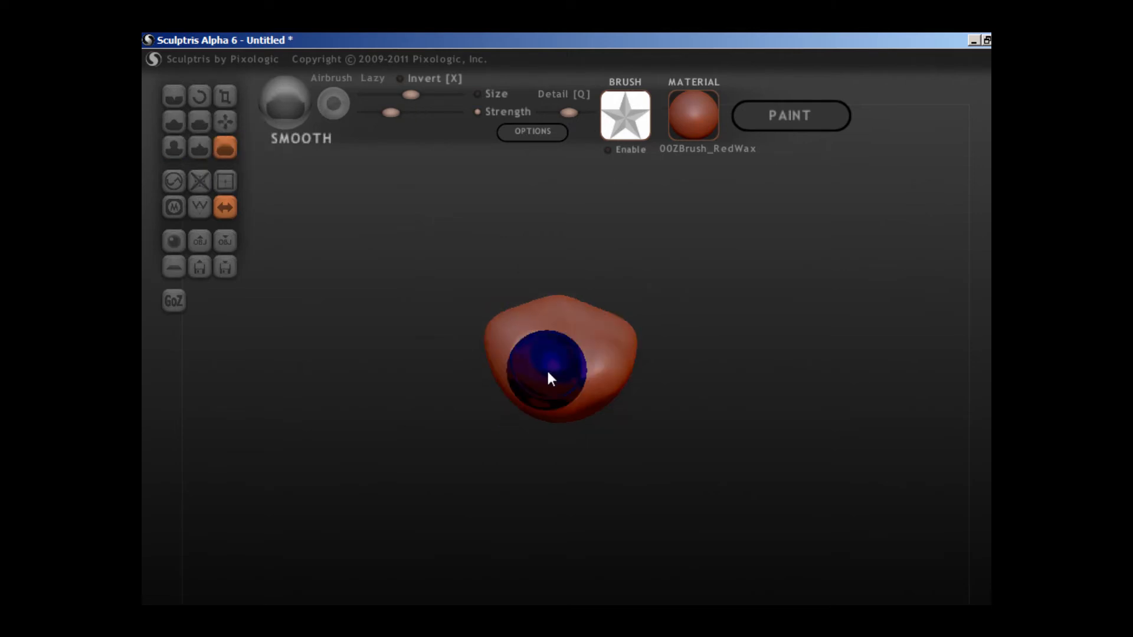
{"action": "right_click_drag", "start_coordinate": [547, 373], "coordinate": [648, 368]}
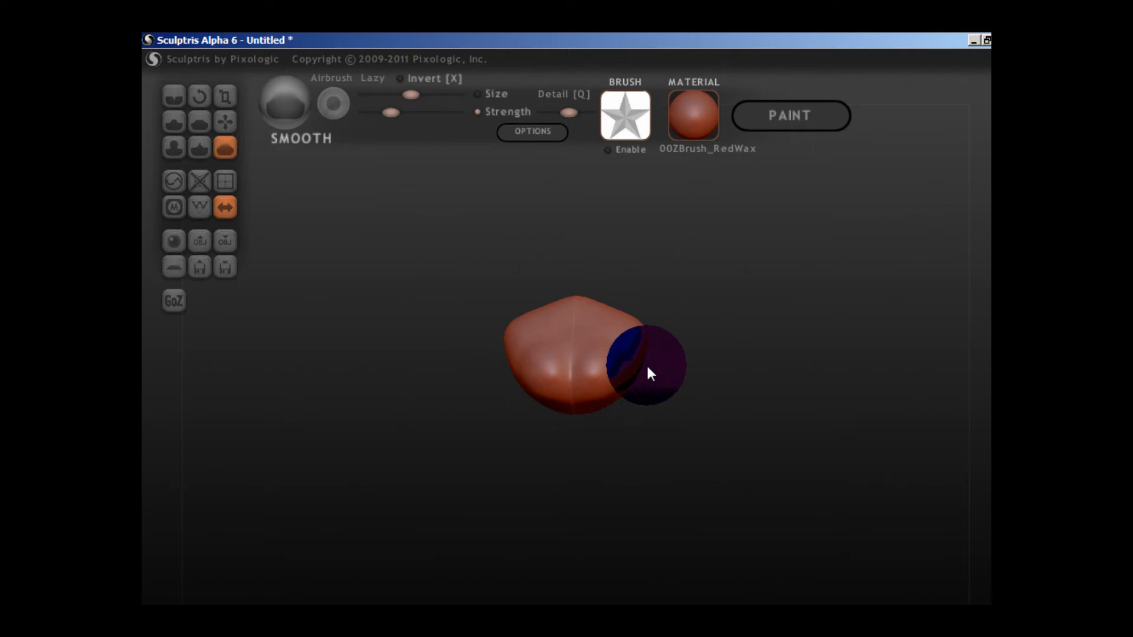
{"action": "key", "text": "g"}
{"action": "scroll", "coordinate": [646, 364], "scroll_direction": "up", "scroll_amount": 1}
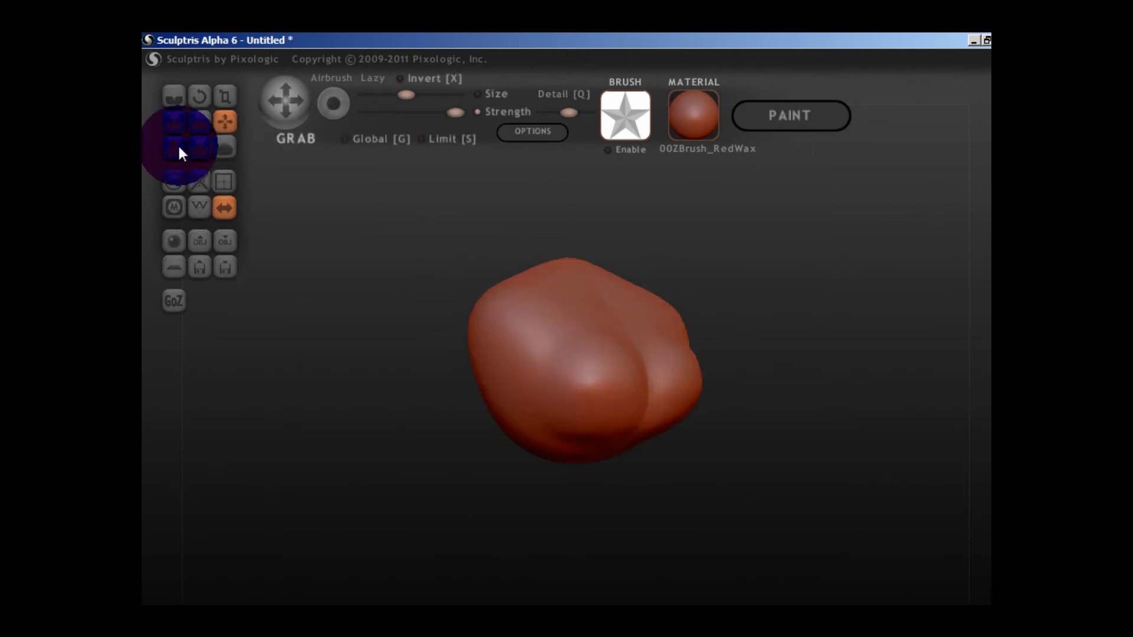
Smooth the groove between the two lower bumps up along the centre line.
{"action": "left_click", "coordinate": [194, 131]}
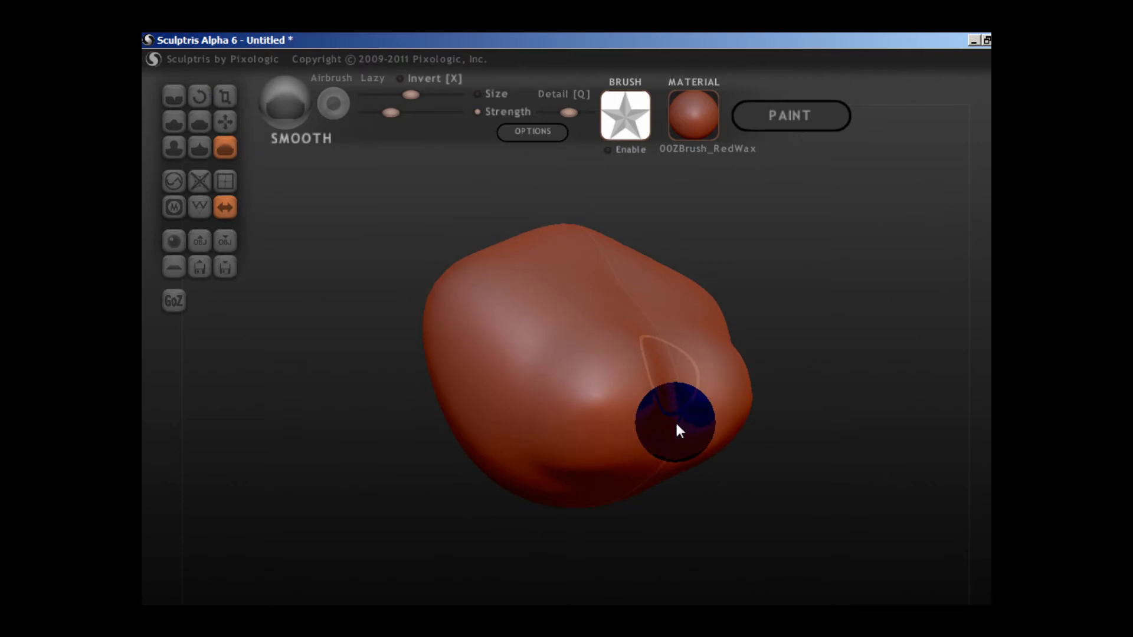
{"action": "left_click_drag", "start_coordinate": [676, 420], "coordinate": [661, 350]}
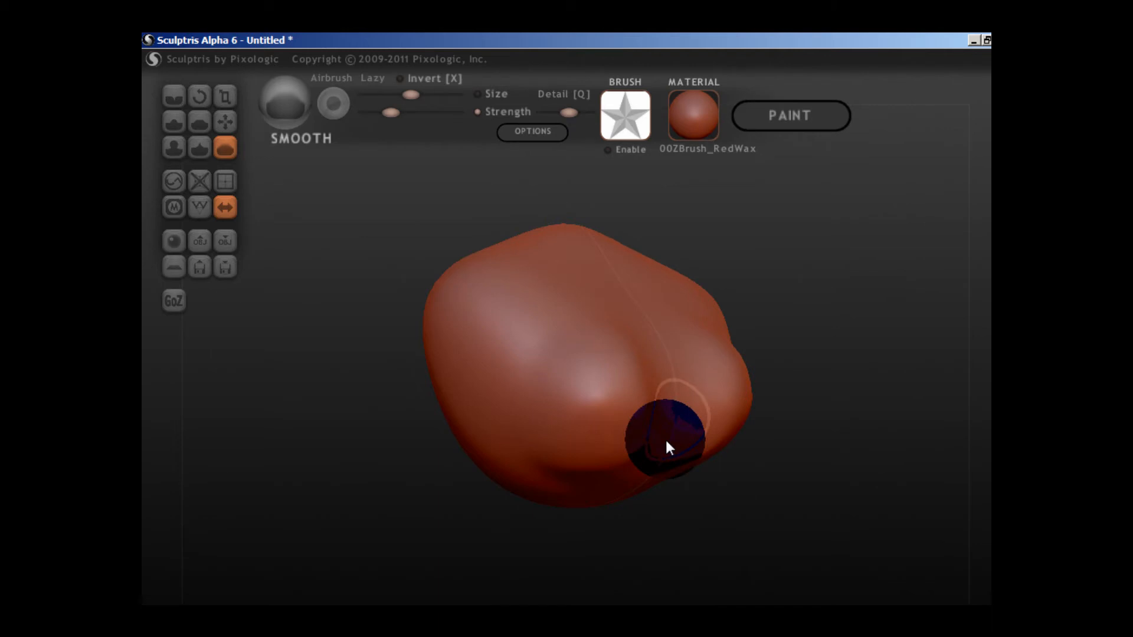
{"action": "left_click_drag", "start_coordinate": [666, 441], "coordinate": [649, 338]}
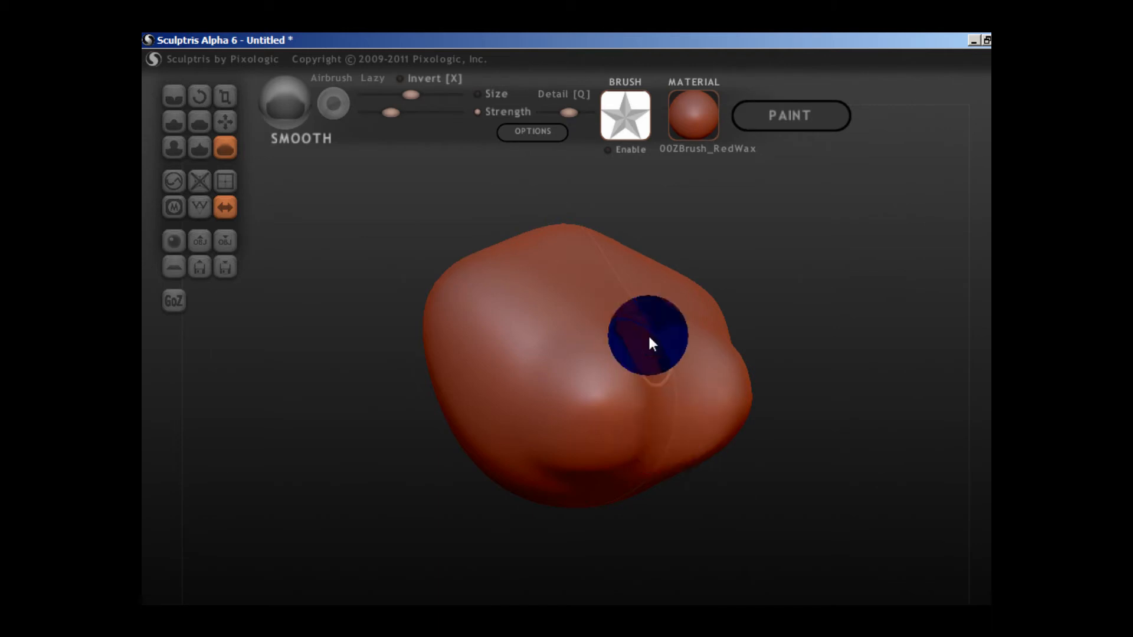
{"action": "mouse_move", "coordinate": [648, 334]}
{"action": "right_mouse_down"}
{"action": "mouse_move", "coordinate": [604, 374]}
{"action": "mouse_move", "coordinate": [581, 367]}
{"action": "right_mouse_up"}
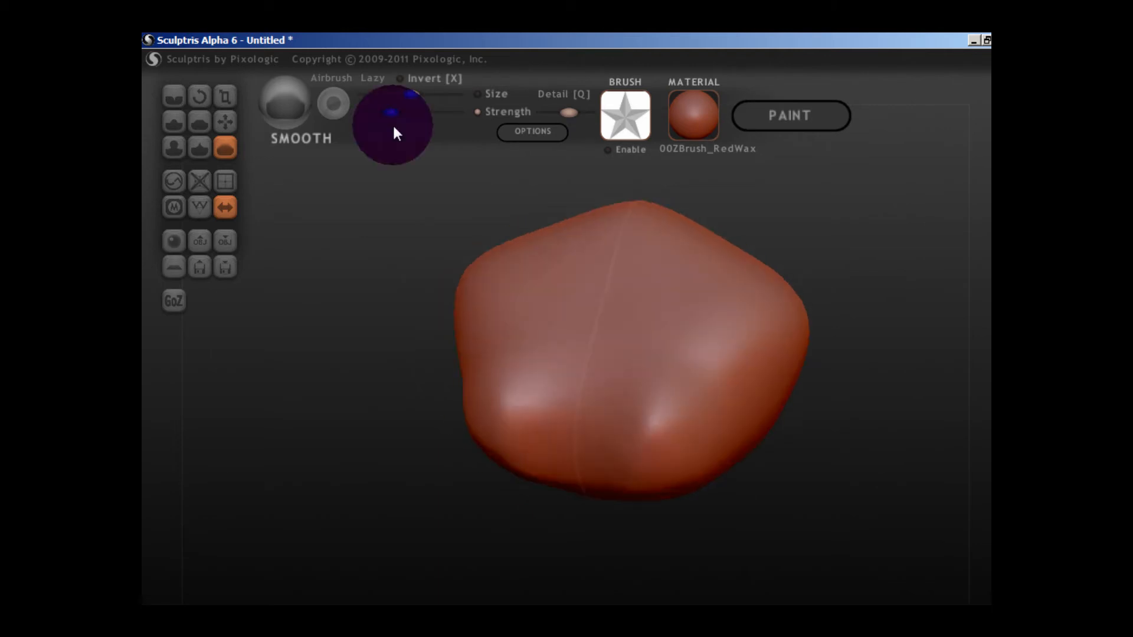
Raise the Smooth brush strength to near maximum and smooth the front's centre strip from the top to the lower edge.
{"action": "left_click_drag", "start_coordinate": [392, 113], "coordinate": [455, 113]}
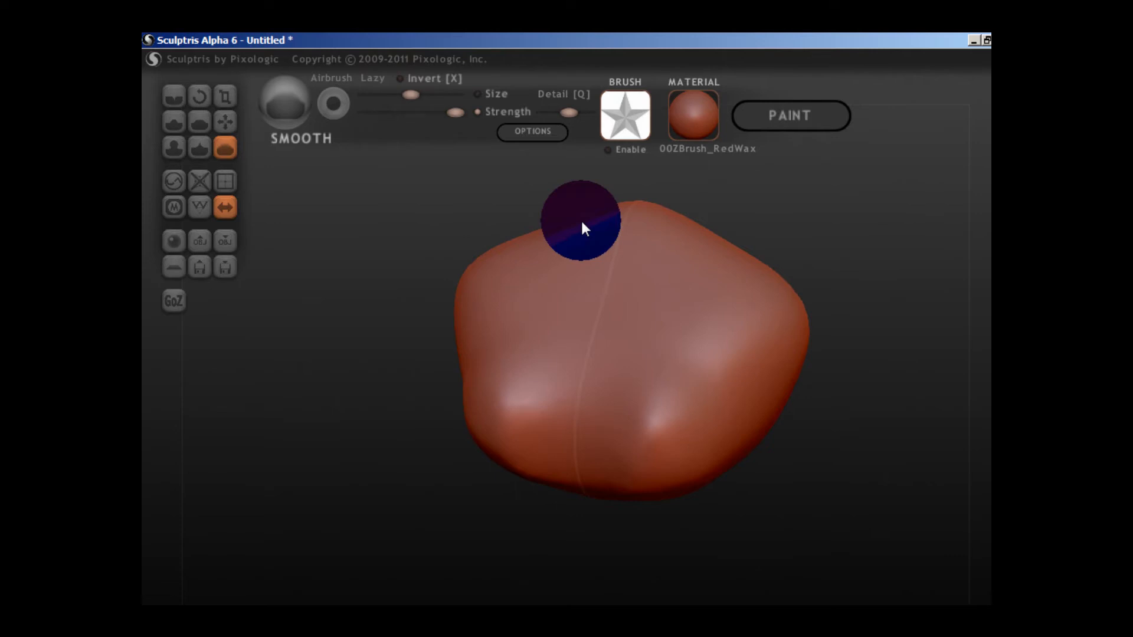
{"action": "left_click_drag", "start_coordinate": [582, 223], "coordinate": [607, 464]}
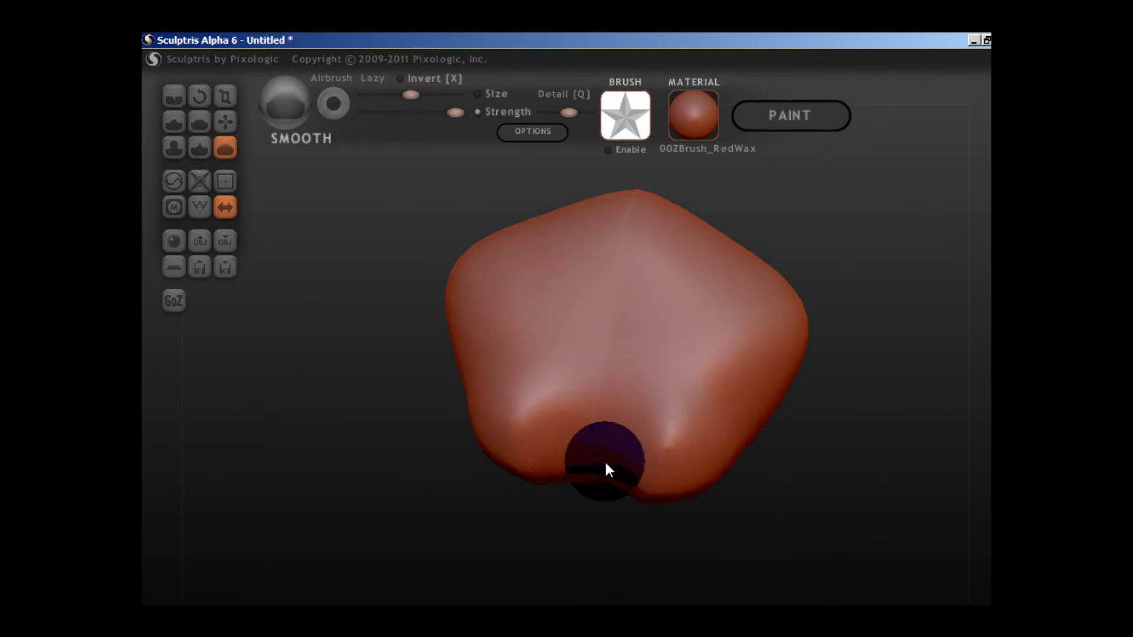
{"action": "key", "text": "g"}
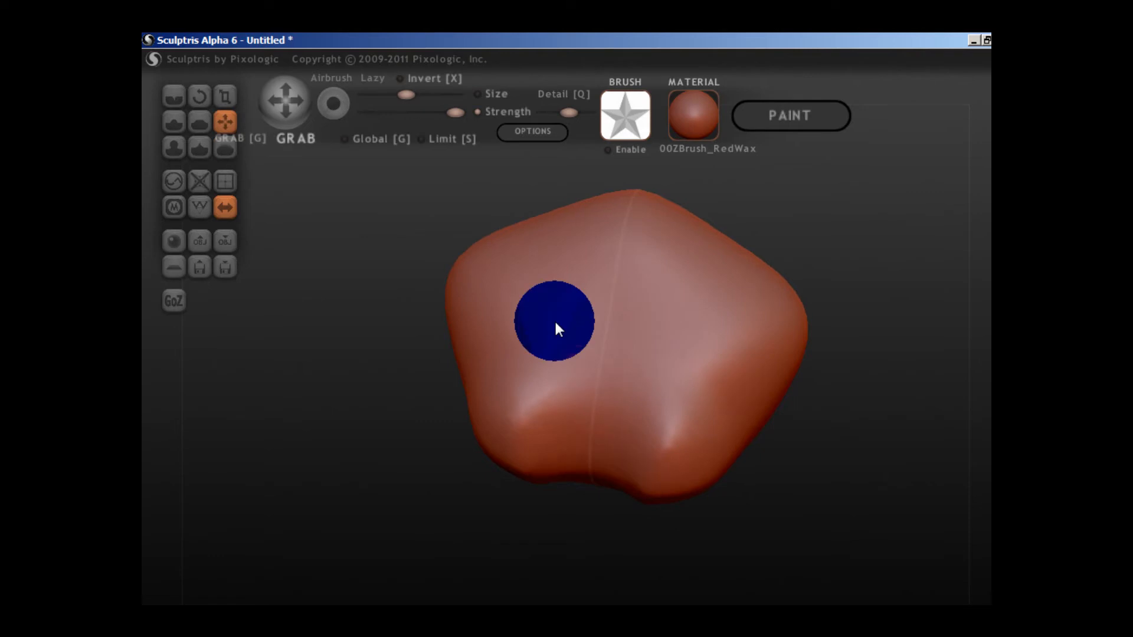
Carve a groove down the centre line between the two lower front bulges using the inverted Draw brush.
{"action": "scroll", "coordinate": [556, 322], "scroll_direction": "down", "scroll_amount": 4}
{"action": "right_click_drag", "start_coordinate": [621, 390], "coordinate": [627, 390]}
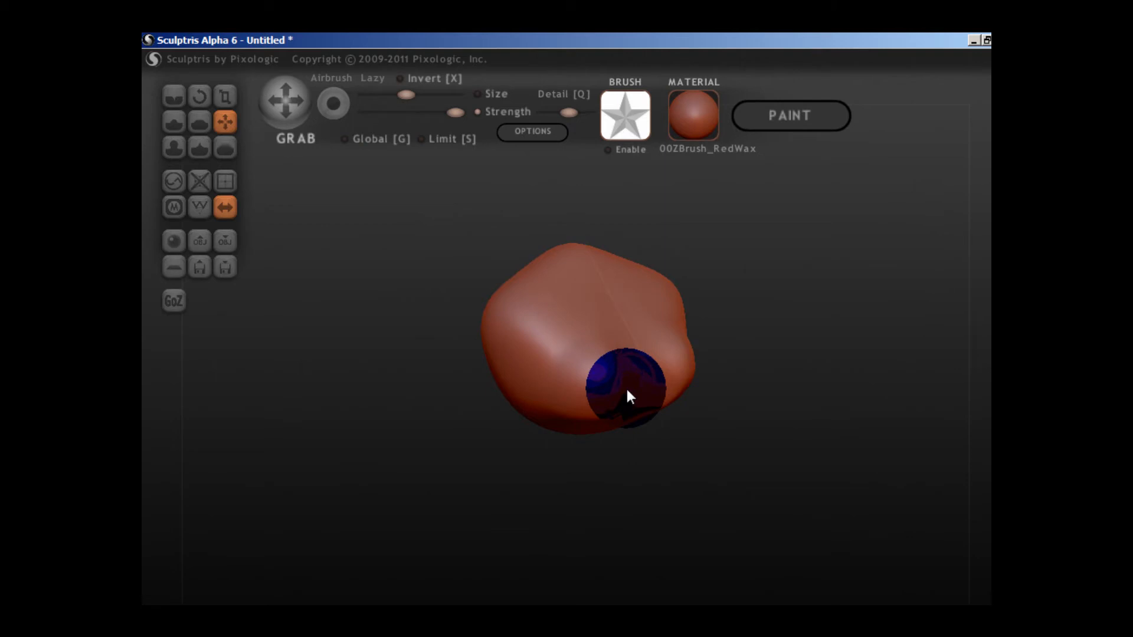
{"action": "mouse_move", "coordinate": [628, 391]}
{"action": "right_mouse_down"}
{"action": "mouse_move", "coordinate": [612, 401]}
{"action": "mouse_move", "coordinate": [652, 347]}
{"action": "mouse_move", "coordinate": [637, 385]}
{"action": "right_mouse_up"}
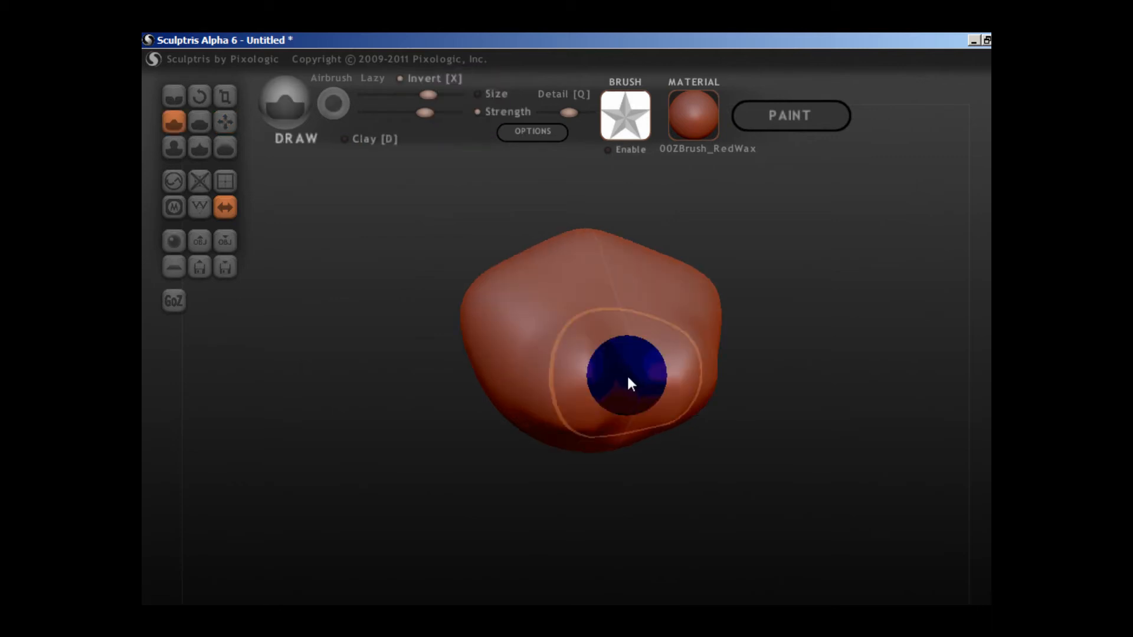
{"action": "scroll", "coordinate": [626, 373], "scroll_direction": "up", "scroll_amount": 5}
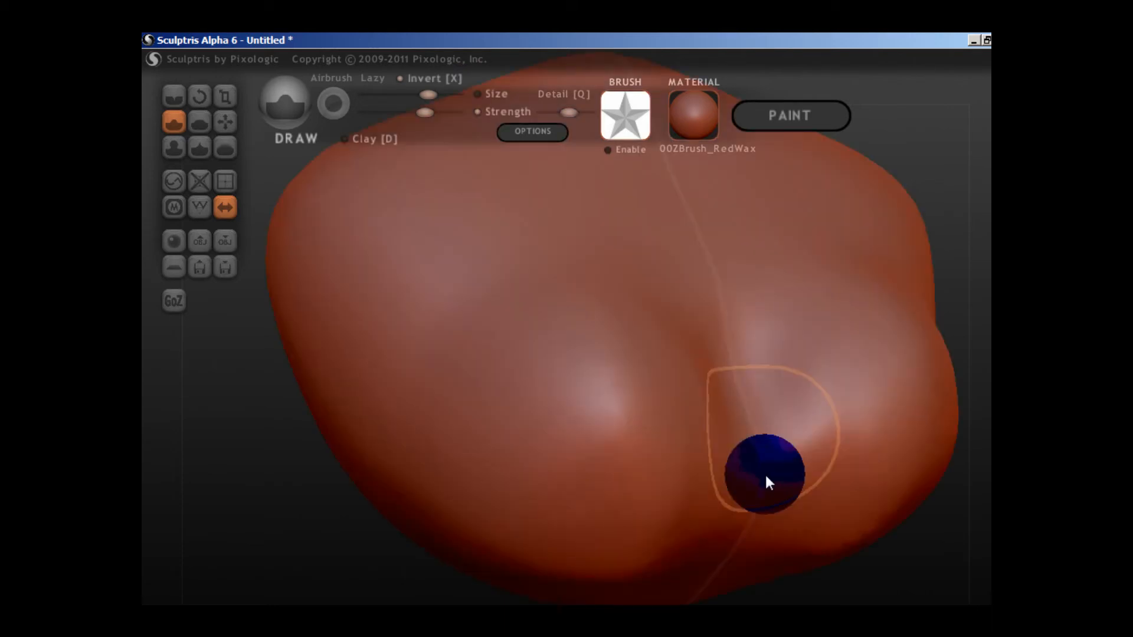
{"action": "left_click_drag", "start_coordinate": [765, 473], "coordinate": [744, 555]}
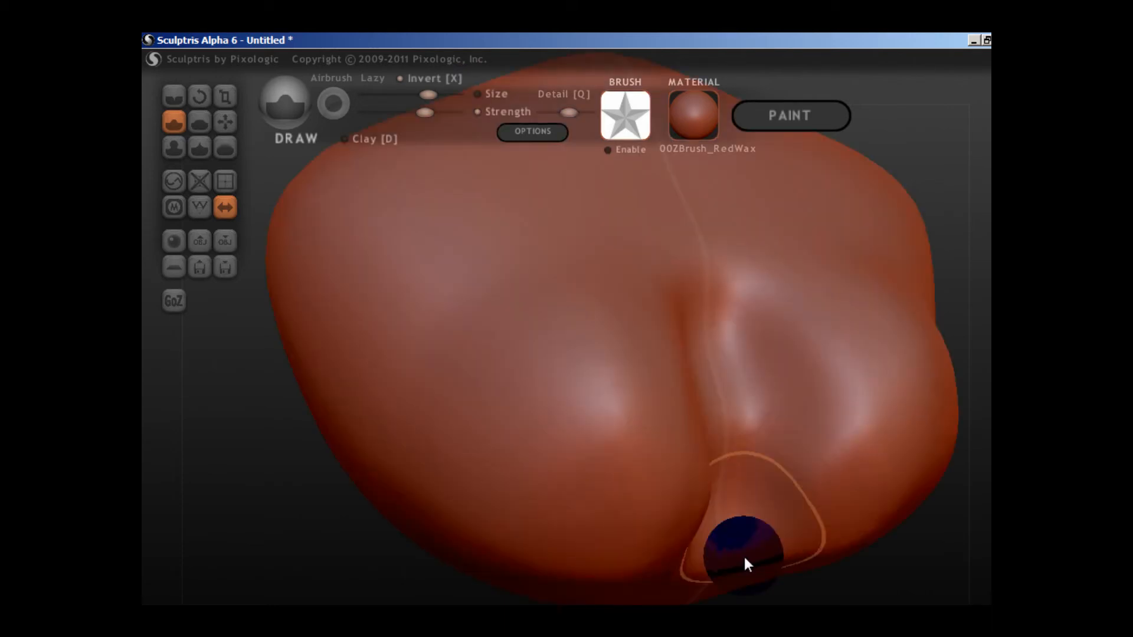
{"action": "scroll", "coordinate": [743, 555], "scroll_direction": "down", "scroll_amount": 4}
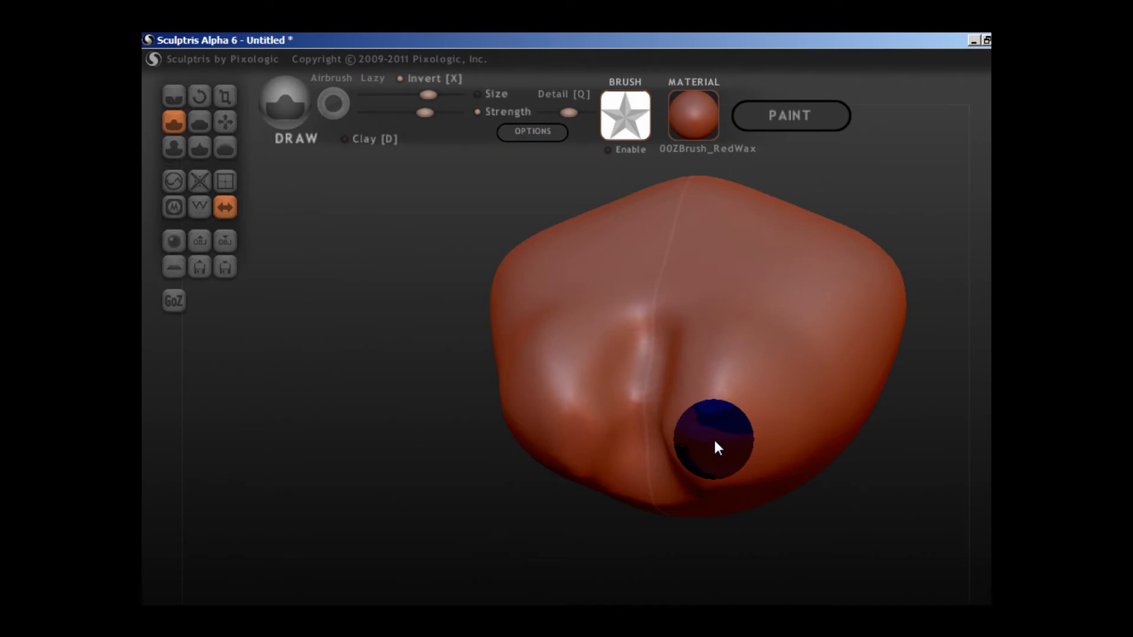
{"action": "scroll", "coordinate": [713, 438], "scroll_direction": "up", "scroll_amount": 3}
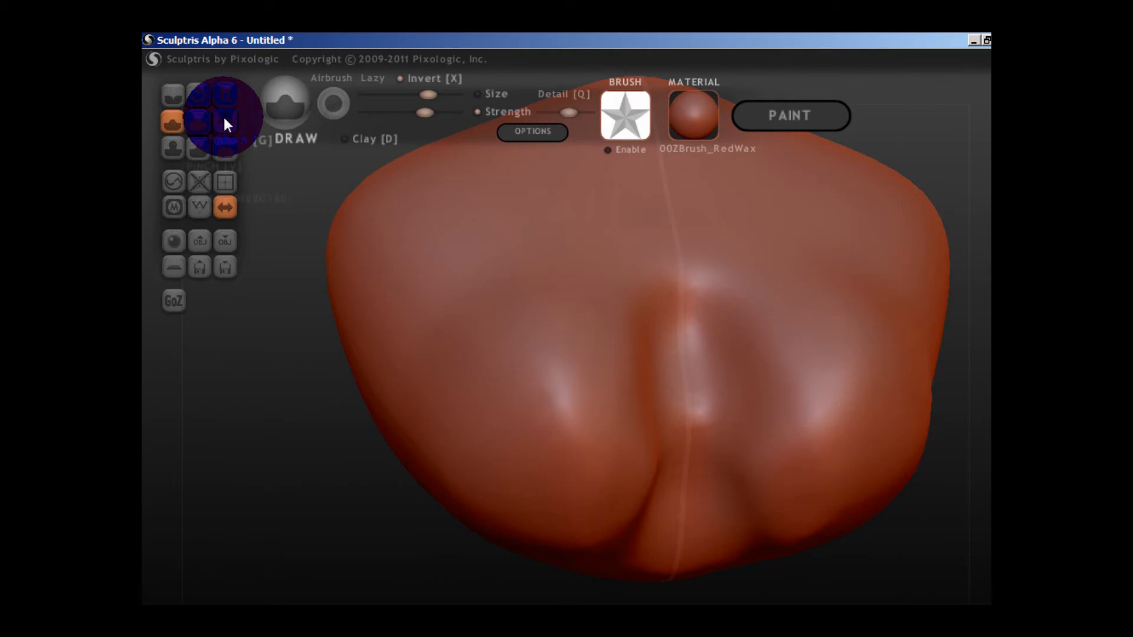
Adjust the lower bulges with the Grab brush and soften the carved groove between them with Smooth.
{"action": "left_click", "coordinate": [225, 122]}
{"action": "scroll", "coordinate": [608, 400], "scroll_direction": "down", "scroll_amount": 4}
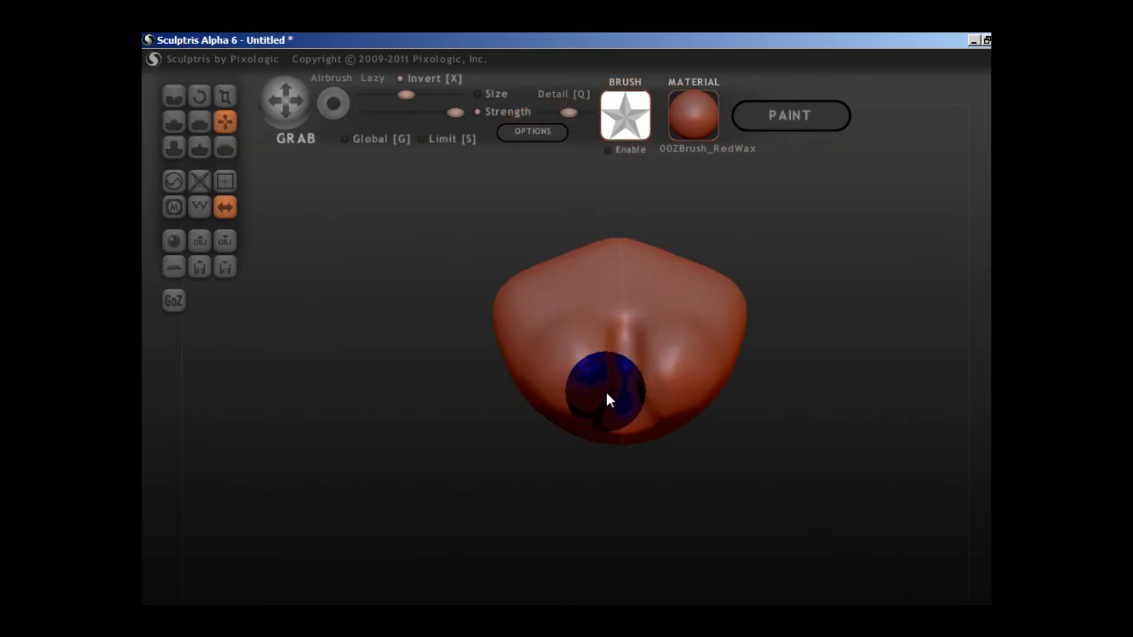
{"action": "right_click_drag", "start_coordinate": [607, 394], "coordinate": [605, 443]}
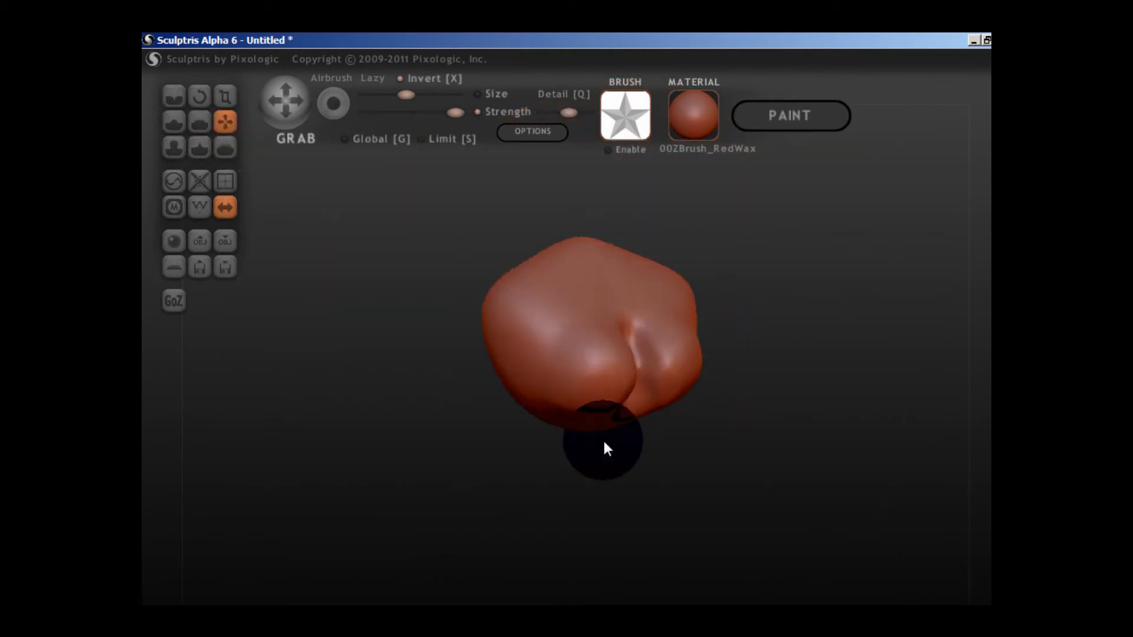
{"action": "scroll", "coordinate": [605, 444], "scroll_direction": "up", "scroll_amount": 5}
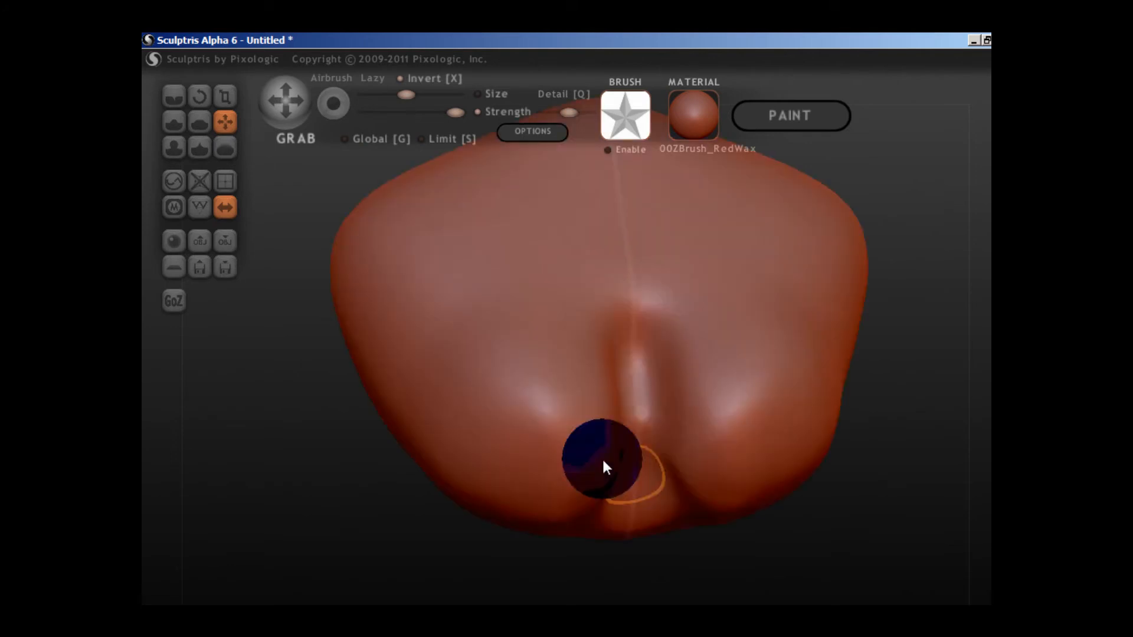
{"action": "mouse_move", "coordinate": [603, 461]}
{"action": "left_mouse_down", "text": "shift"}
{"action": "mouse_move", "coordinate": [626, 533]}
{"action": "mouse_move", "coordinate": [623, 379]}
{"action": "left_mouse_up", "text": "shift"}
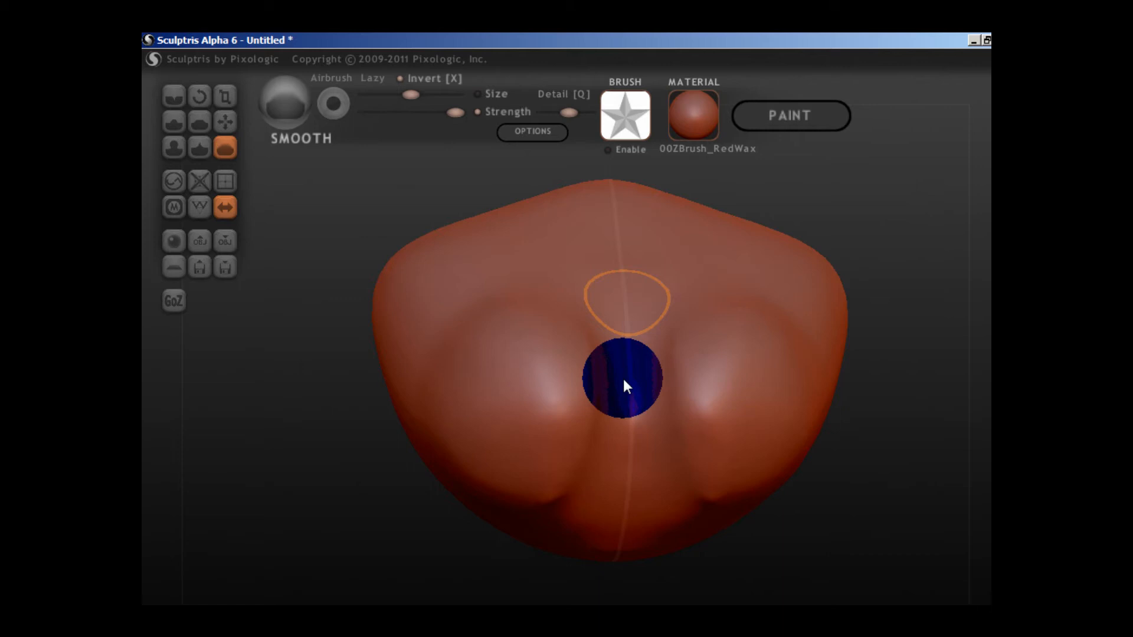
Blend the groove's sides into the lower bulges with the Smooth brush and refine the area between them.
{"action": "right_click_drag", "start_coordinate": [623, 379], "coordinate": [669, 423]}
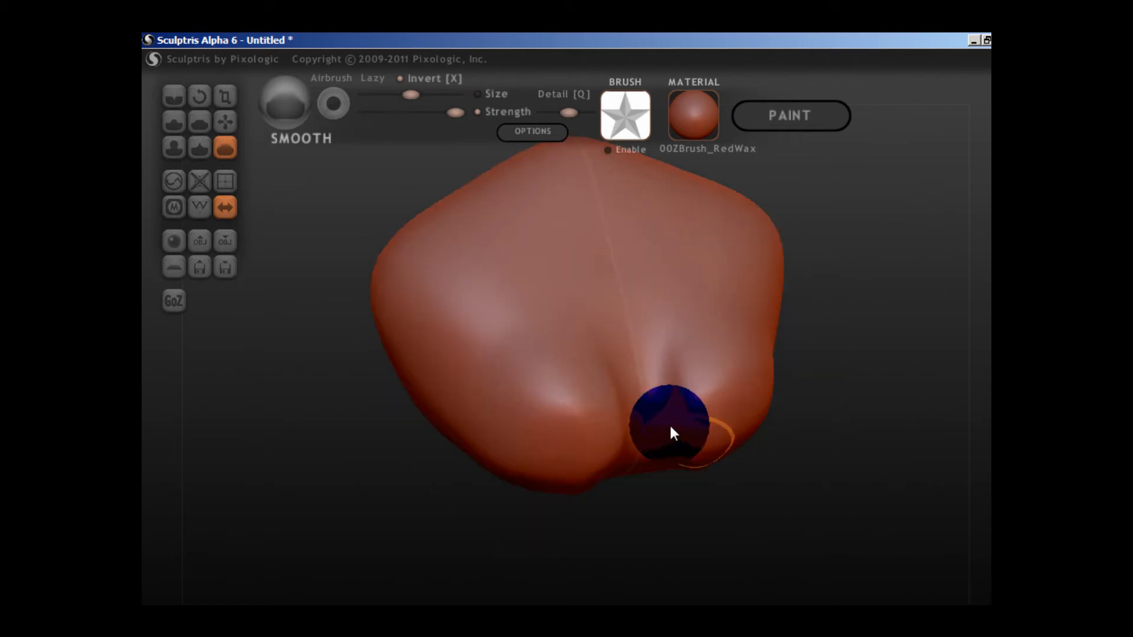
{"action": "mouse_move", "coordinate": [669, 423]}
{"action": "left_mouse_down"}
{"action": "mouse_move", "coordinate": [695, 512]}
{"action": "mouse_move", "coordinate": [660, 424]}
{"action": "left_mouse_up"}
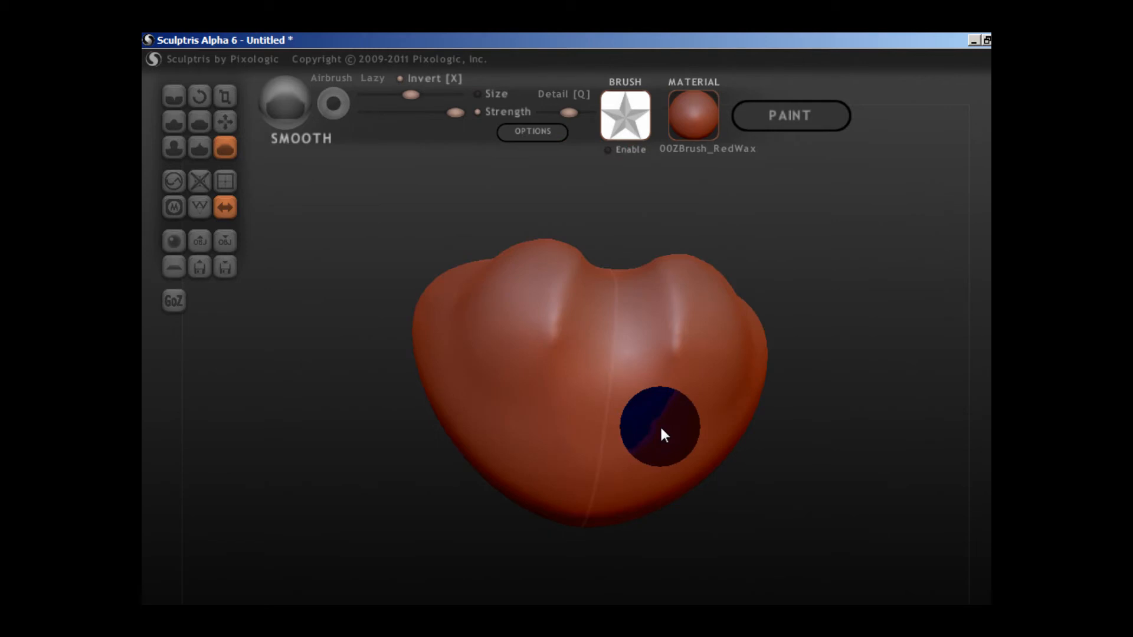
{"action": "right_click_drag", "start_coordinate": [665, 435], "coordinate": [284, 197]}
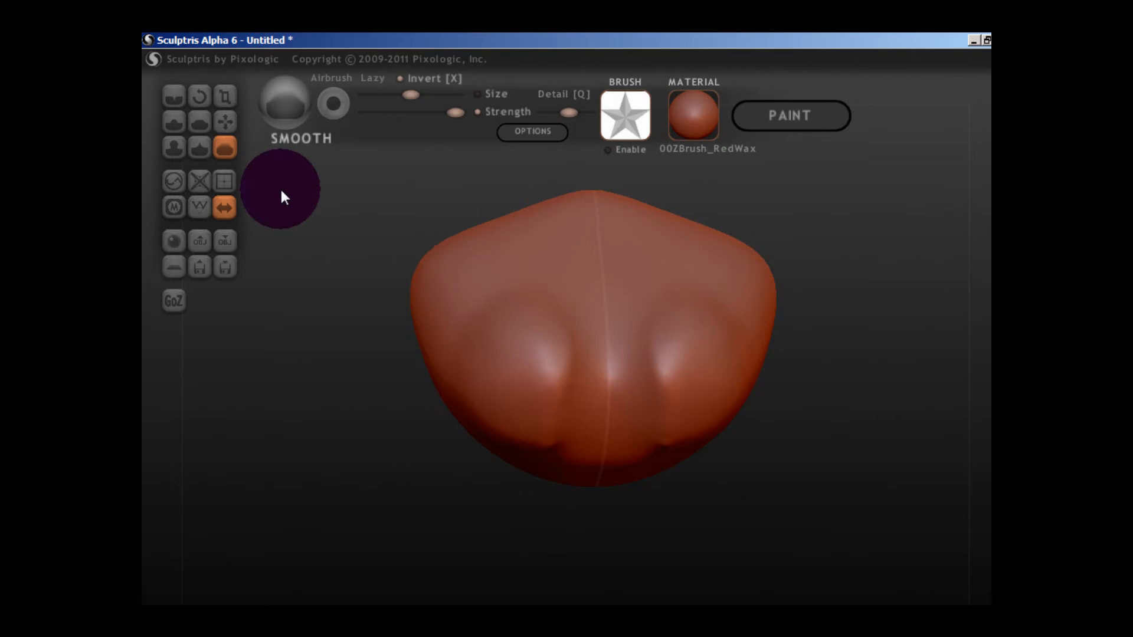
{"action": "left_click_drag", "start_coordinate": [603, 449], "coordinate": [604, 324]}
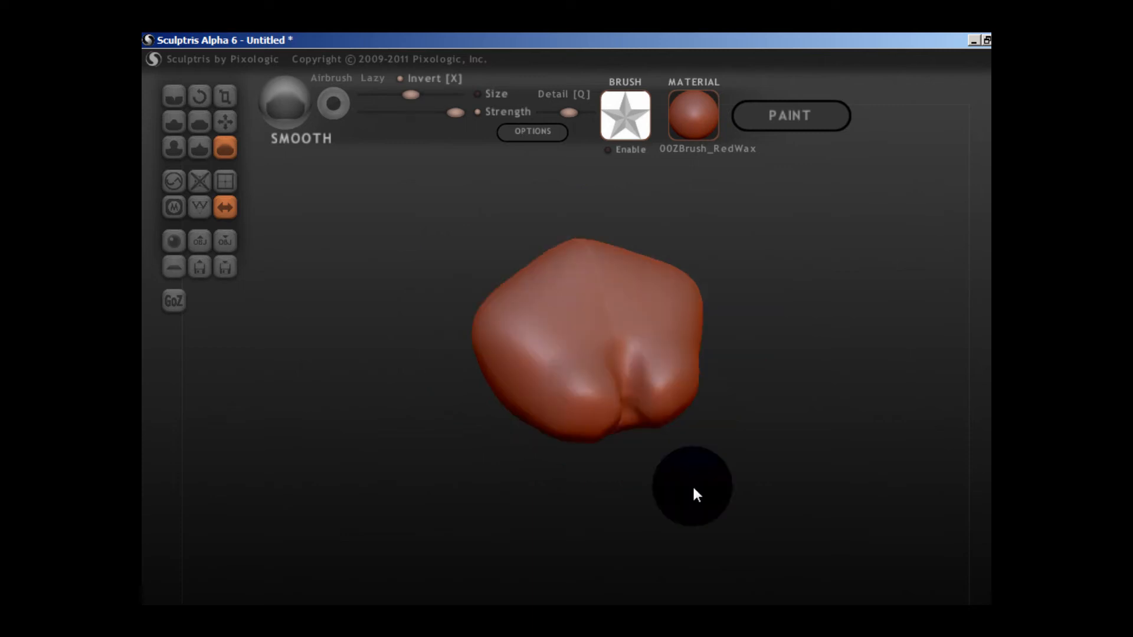
{"action": "scroll", "coordinate": [693, 488], "scroll_direction": "down", "scroll_amount": 3}
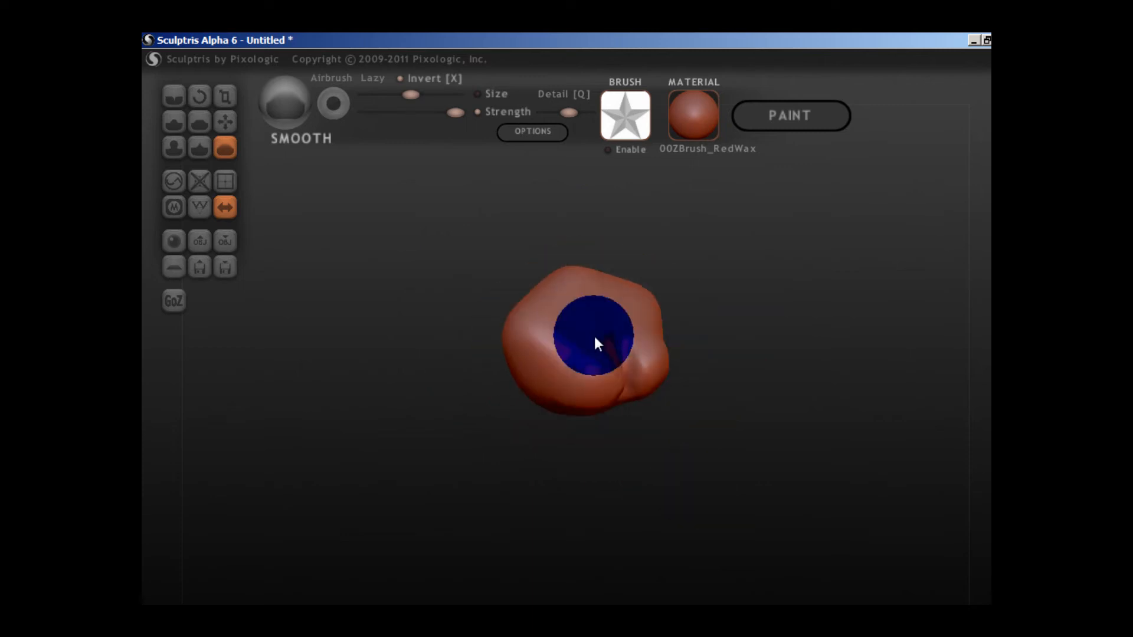
{"action": "left_click", "coordinate": [230, 119]}
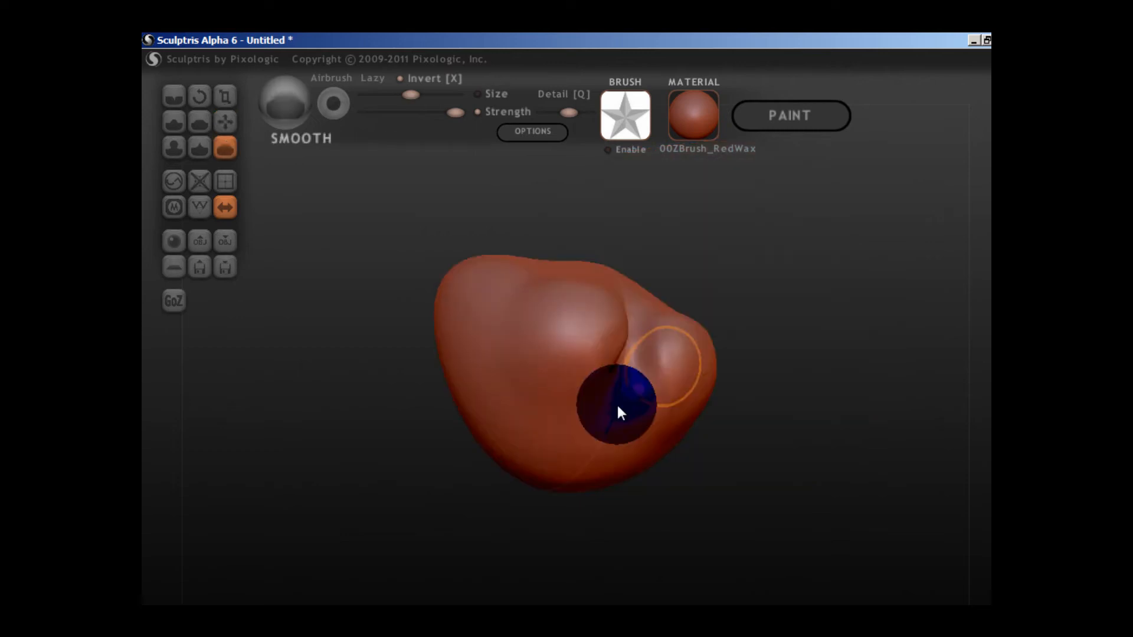
{"action": "mouse_move", "coordinate": [616, 402]}
{"action": "left_mouse_down"}
{"action": "mouse_move", "coordinate": [635, 354]}
{"action": "mouse_move", "coordinate": [580, 314]}
{"action": "left_mouse_up"}
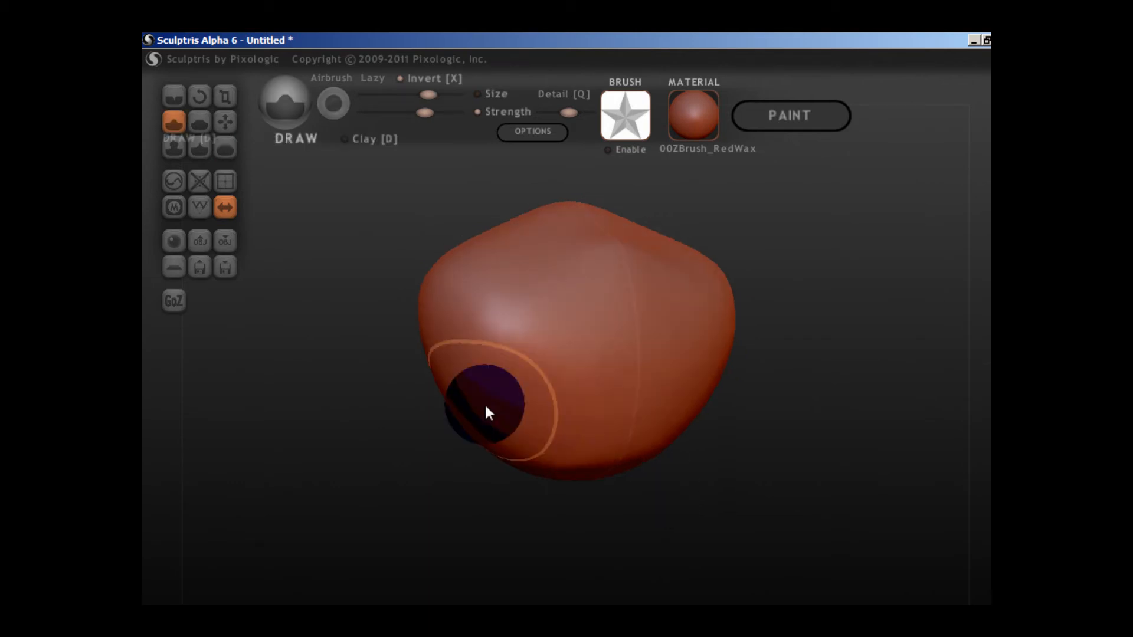
Turn off brush inversion and swell two symmetrical bulges on the lower part of the form with Inflate.
{"action": "scroll", "coordinate": [519, 324], "scroll_direction": "down", "scroll_amount": 1}
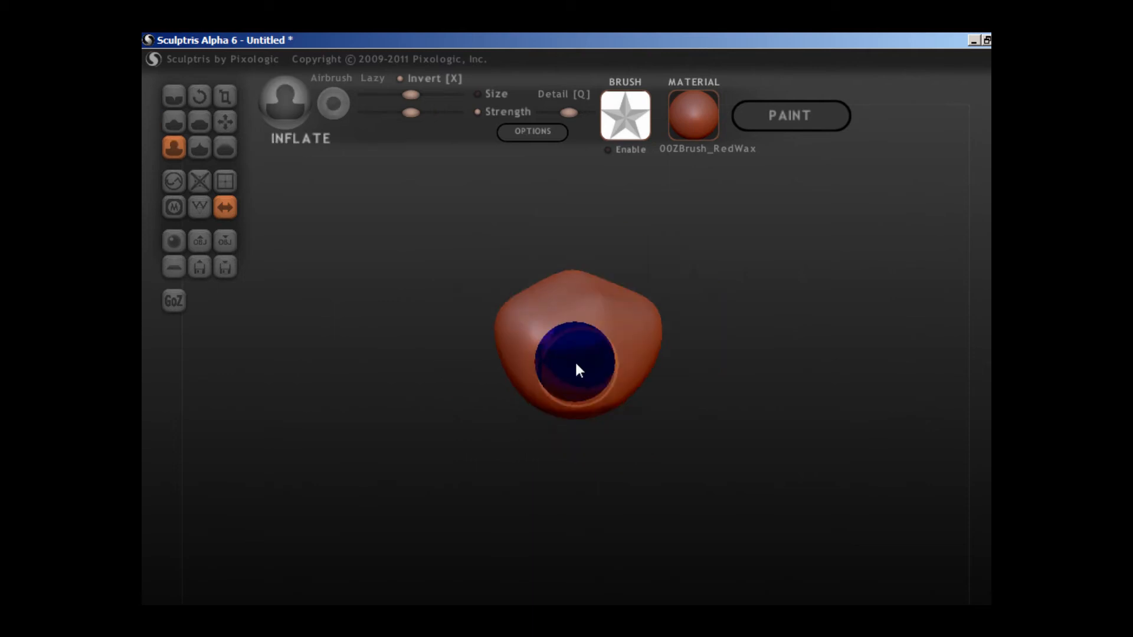
{"action": "key", "text": "x"}
{"action": "left_click_drag", "start_coordinate": [576, 370], "coordinate": [586, 362]}
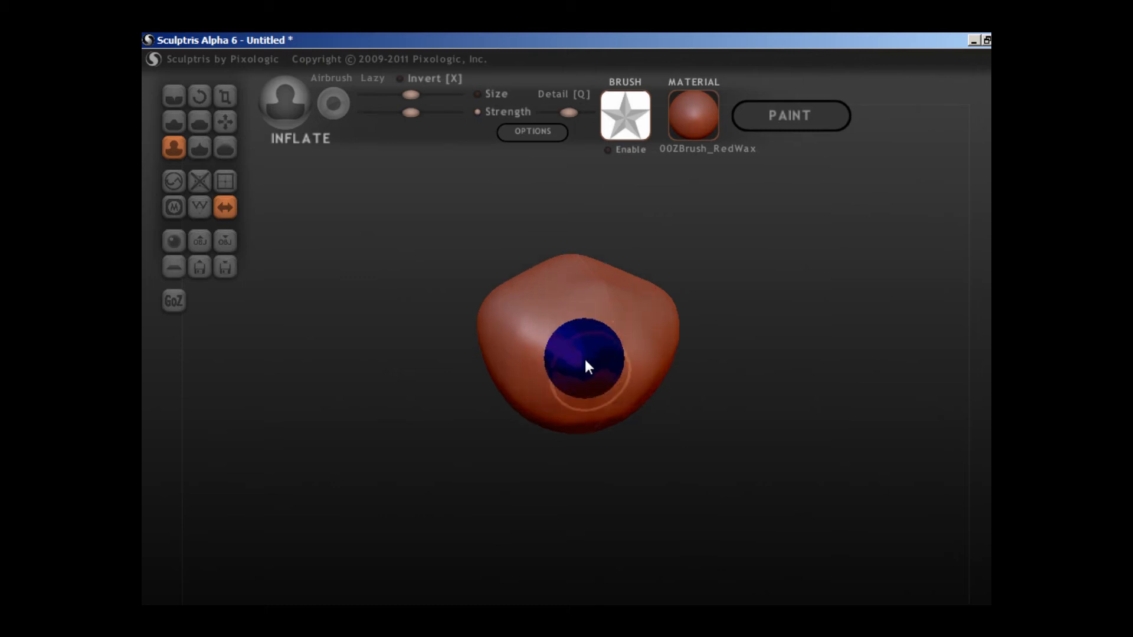
{"action": "right_click_drag", "start_coordinate": [586, 362], "coordinate": [604, 422]}
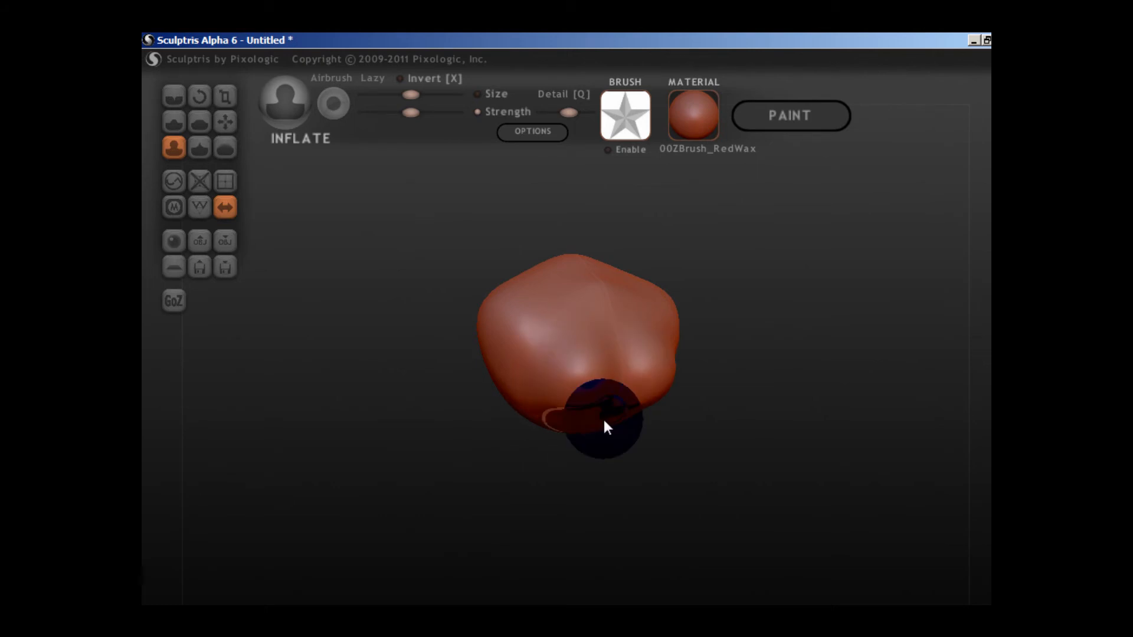
{"action": "right_click_drag", "start_coordinate": [603, 417], "coordinate": [570, 415]}
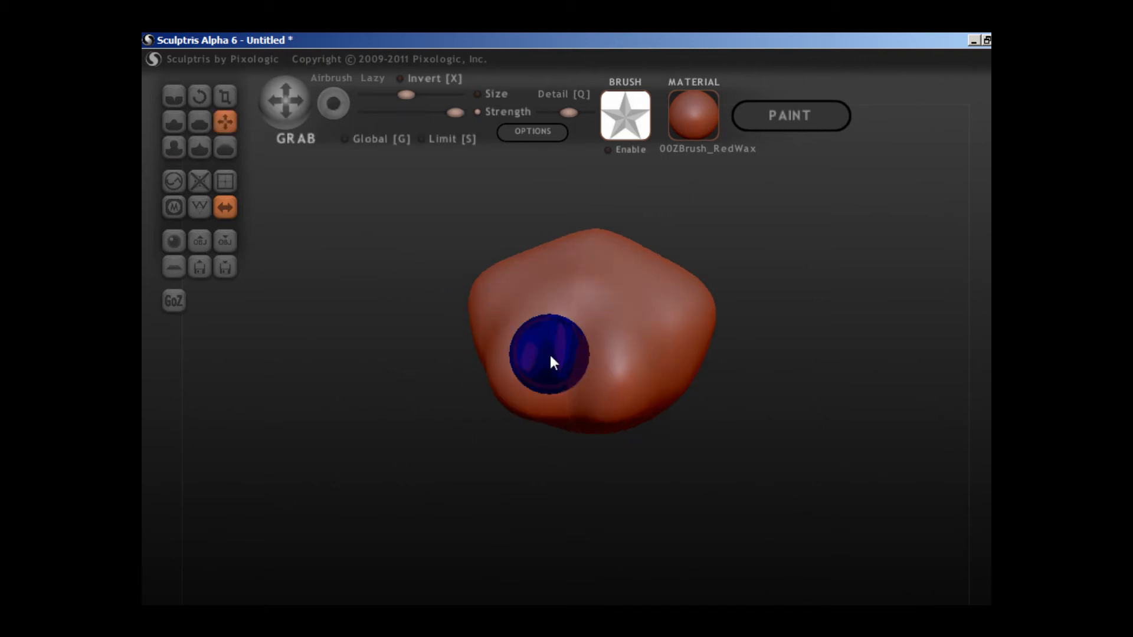
Pull the two inflated bulges further out and downward with the Grab brush, deepening the crease between them.
{"action": "right_click_drag", "start_coordinate": [549, 352], "coordinate": [579, 377]}
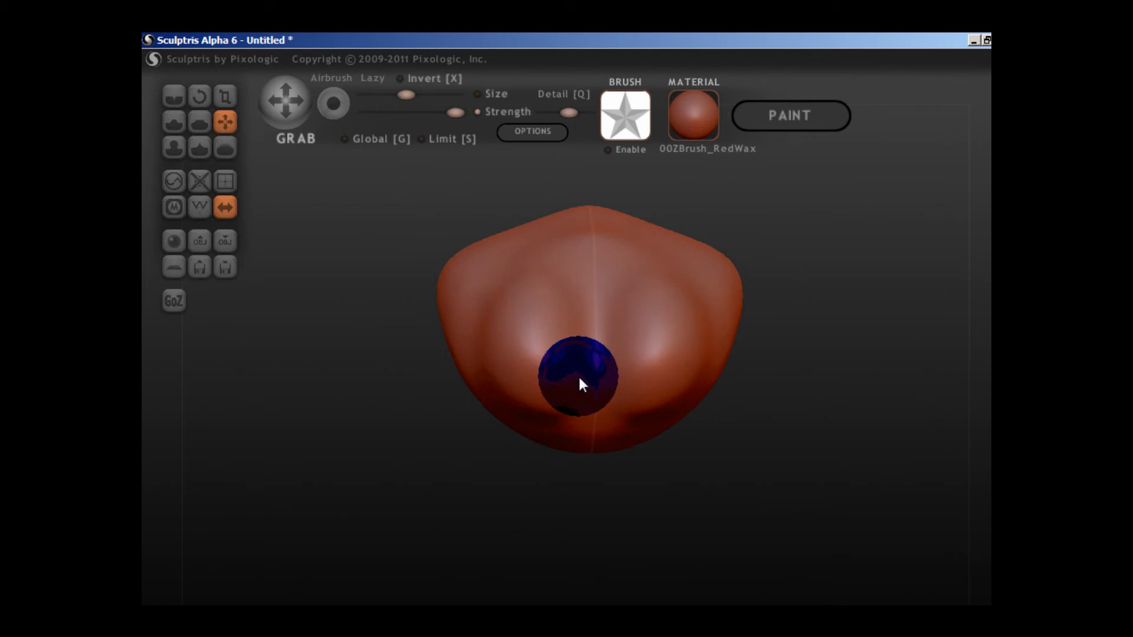
{"action": "right_click_drag", "start_coordinate": [579, 377], "coordinate": [729, 408]}
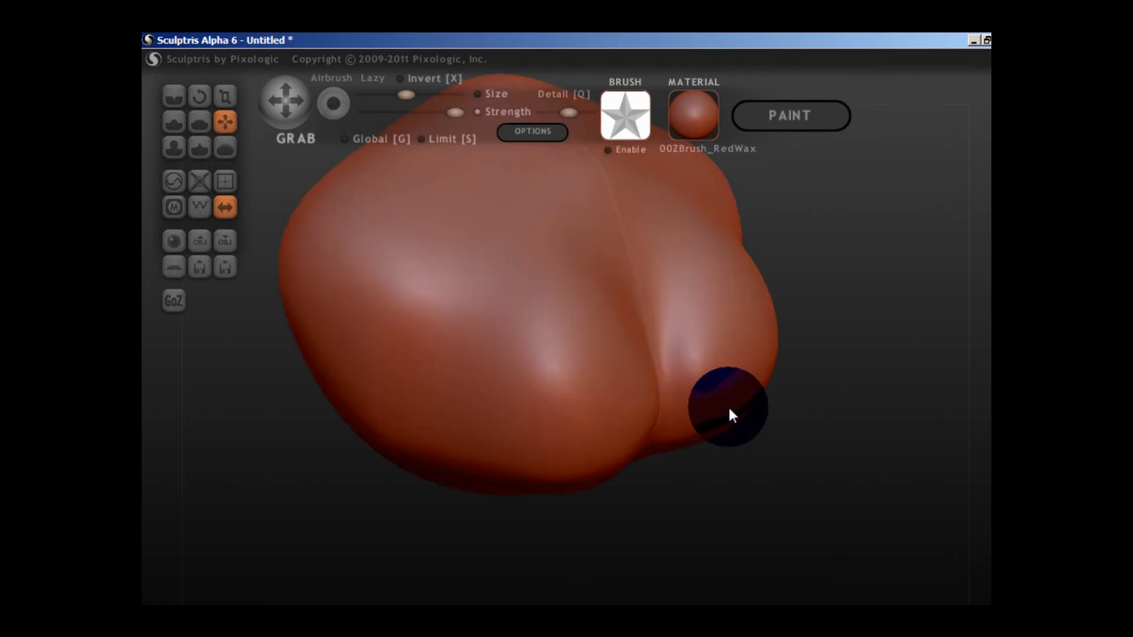
{"action": "scroll", "coordinate": [729, 409], "scroll_direction": "down", "scroll_amount": 5}
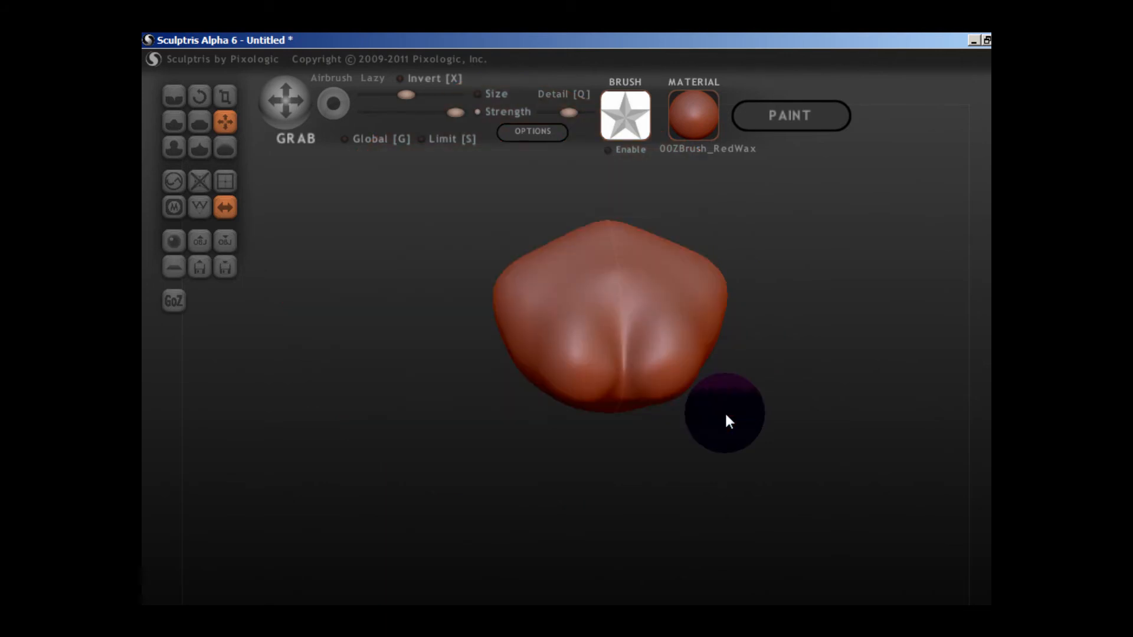
Discard the current sculpt and start a new scene with a fresh sphere.
{"action": "key", "text": "ctrl+n"}
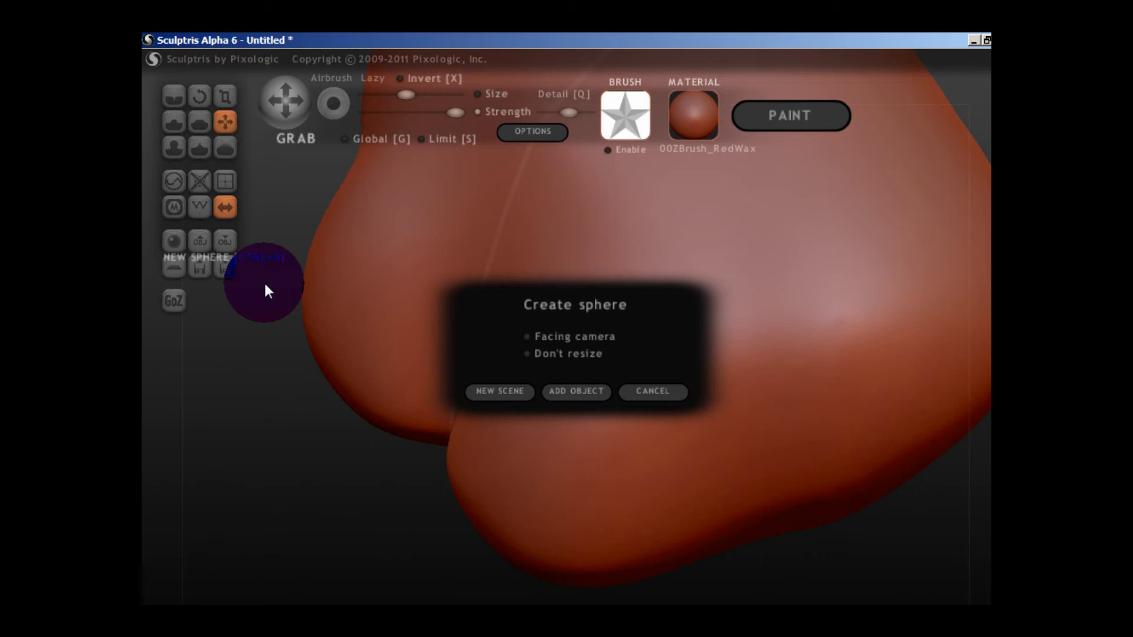
{"action": "left_click", "coordinate": [495, 392]}
{"action": "left_click", "coordinate": [557, 399]}
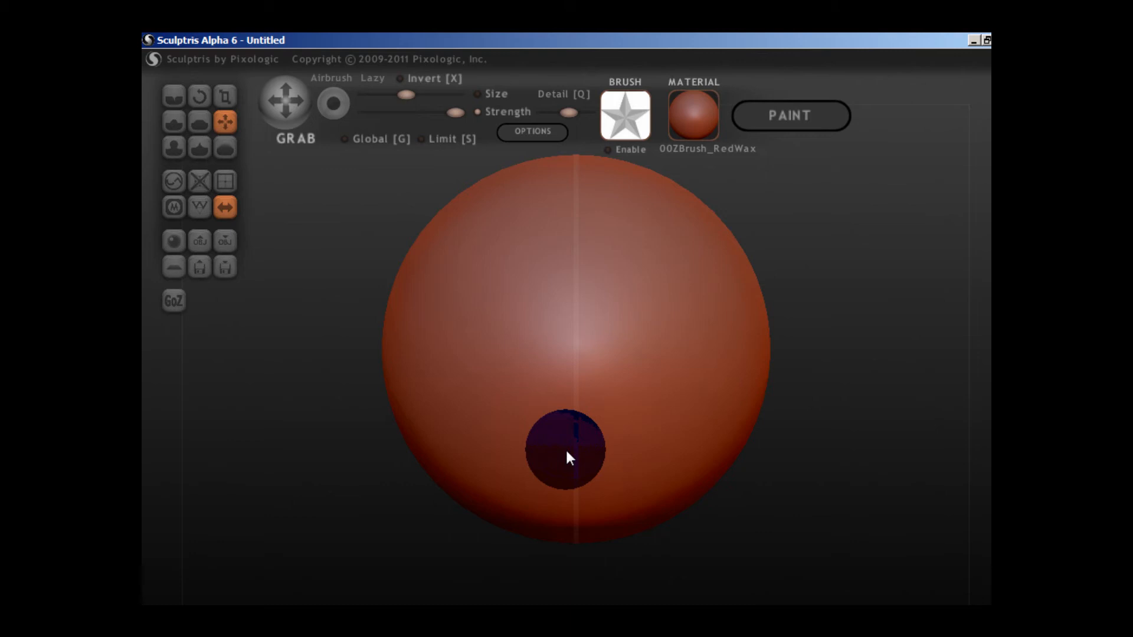
Stretch the sphere downward with the Grab brush into a symmetrical block with a broad top and narrower base.
{"action": "scroll", "coordinate": [566, 448], "scroll_direction": "down", "scroll_amount": 5}
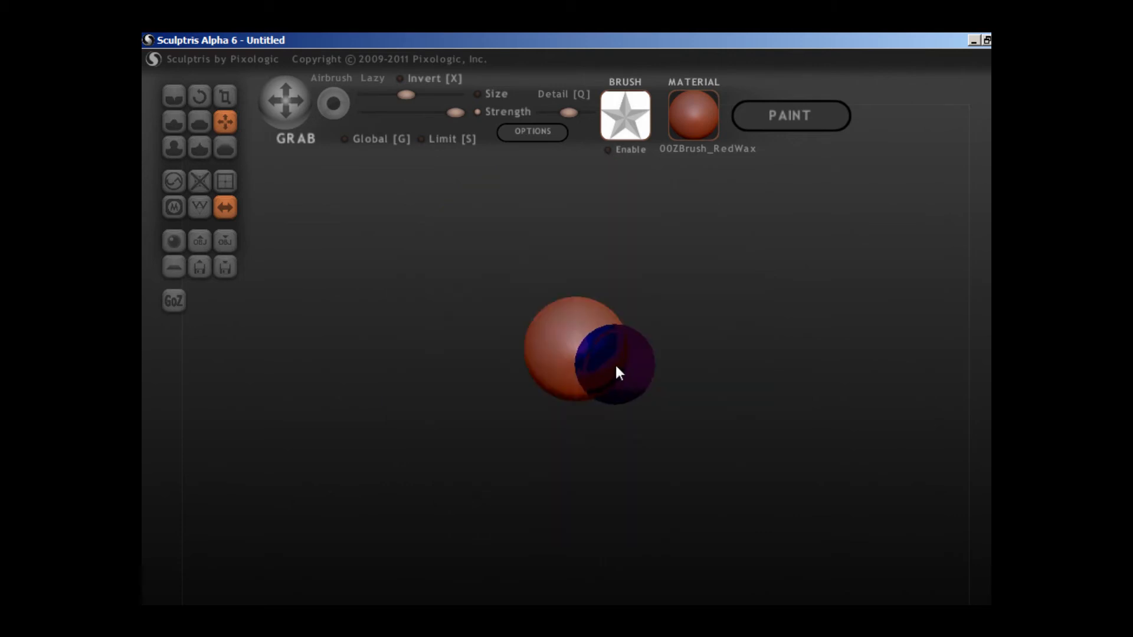
{"action": "scroll", "coordinate": [615, 347], "scroll_direction": "up", "scroll_amount": 4}
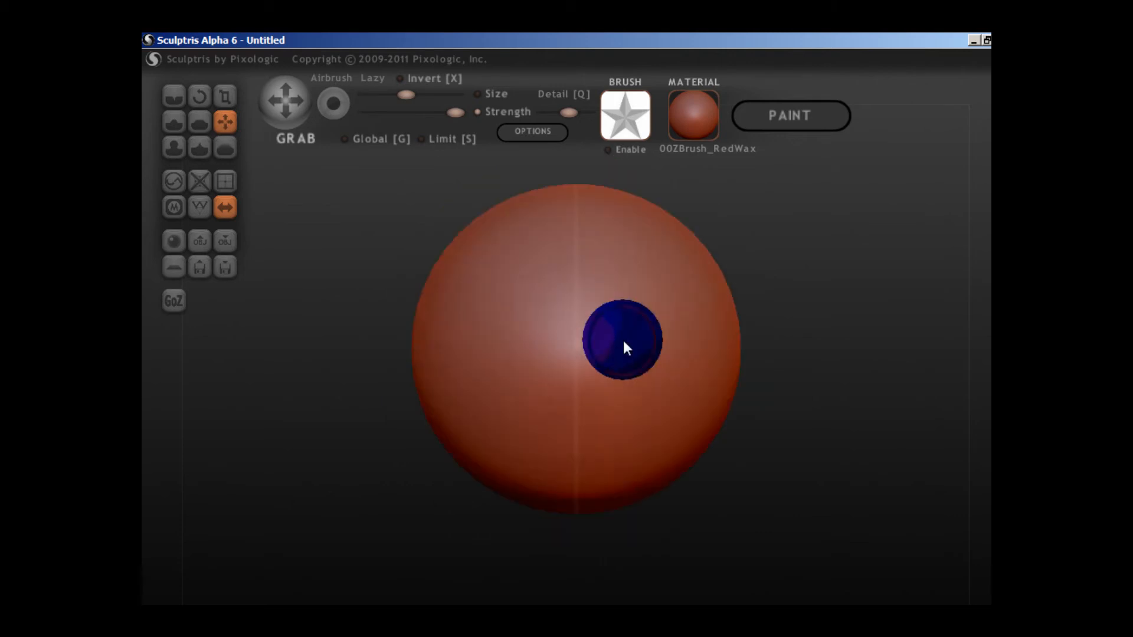
{"action": "scroll", "coordinate": [622, 347], "scroll_direction": "down", "scroll_amount": 3}
{"action": "scroll", "coordinate": [642, 356], "scroll_direction": "down", "scroll_amount": 2}
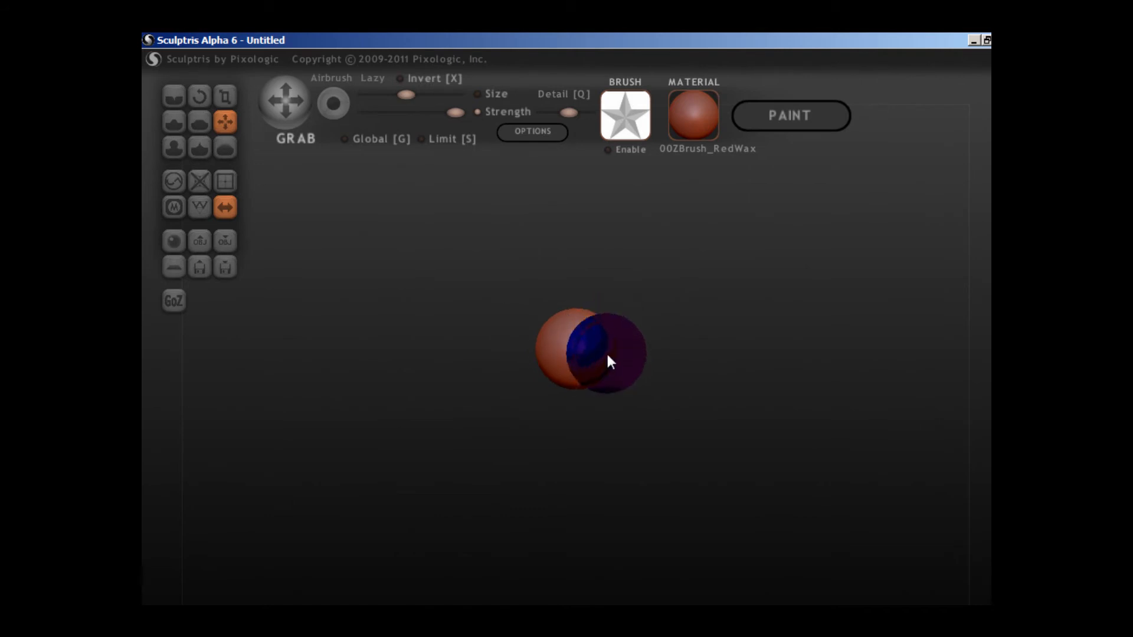
{"action": "mouse_move", "coordinate": [614, 341]}
{"action": "left_mouse_down"}
{"action": "mouse_move", "coordinate": [592, 370]}
{"action": "mouse_move", "coordinate": [601, 418]}
{"action": "mouse_move", "coordinate": [614, 406]}
{"action": "left_mouse_up"}
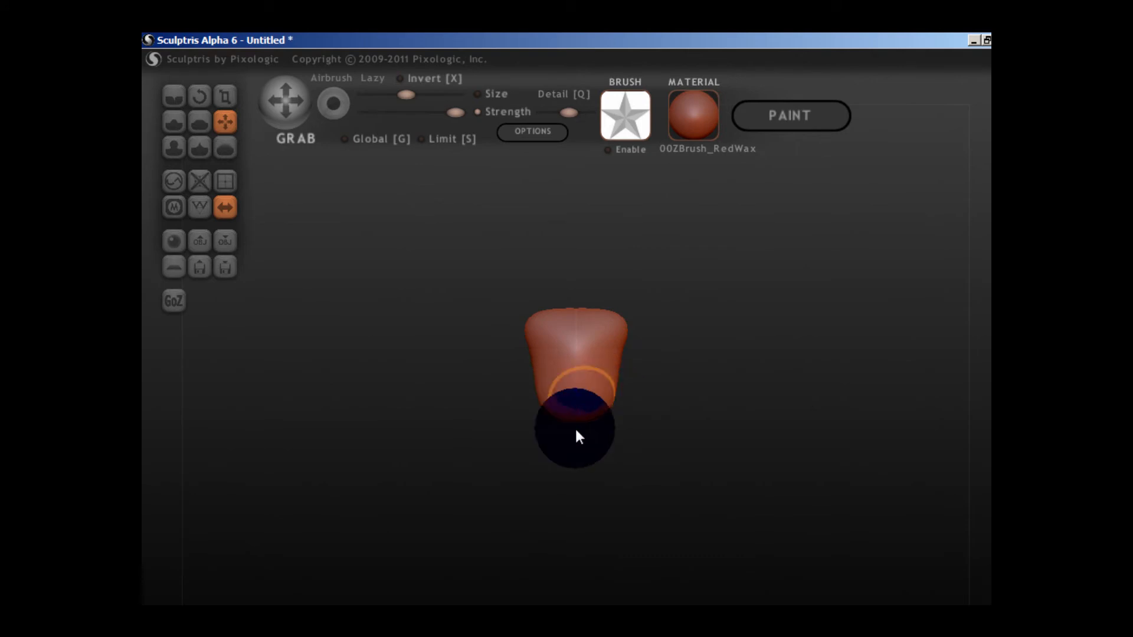
{"action": "mouse_move", "coordinate": [576, 429]}
{"action": "left_mouse_down"}
{"action": "mouse_move", "coordinate": [549, 448]}
{"action": "mouse_move", "coordinate": [577, 452]}
{"action": "left_mouse_up"}
Flatten the form from the side and draw its lower end down into a rounded point with Grab.
{"action": "scroll", "coordinate": [576, 446], "scroll_direction": "up", "scroll_amount": 3}
{"action": "mouse_move", "coordinate": [575, 446]}
{"action": "right_mouse_down"}
{"action": "mouse_move", "coordinate": [628, 409]}
{"action": "mouse_move", "coordinate": [718, 400]}
{"action": "mouse_move", "coordinate": [676, 459]}
{"action": "mouse_move", "coordinate": [734, 450]}
{"action": "right_mouse_up"}
{"action": "scroll", "coordinate": [734, 450], "scroll_direction": "down", "scroll_amount": 4}
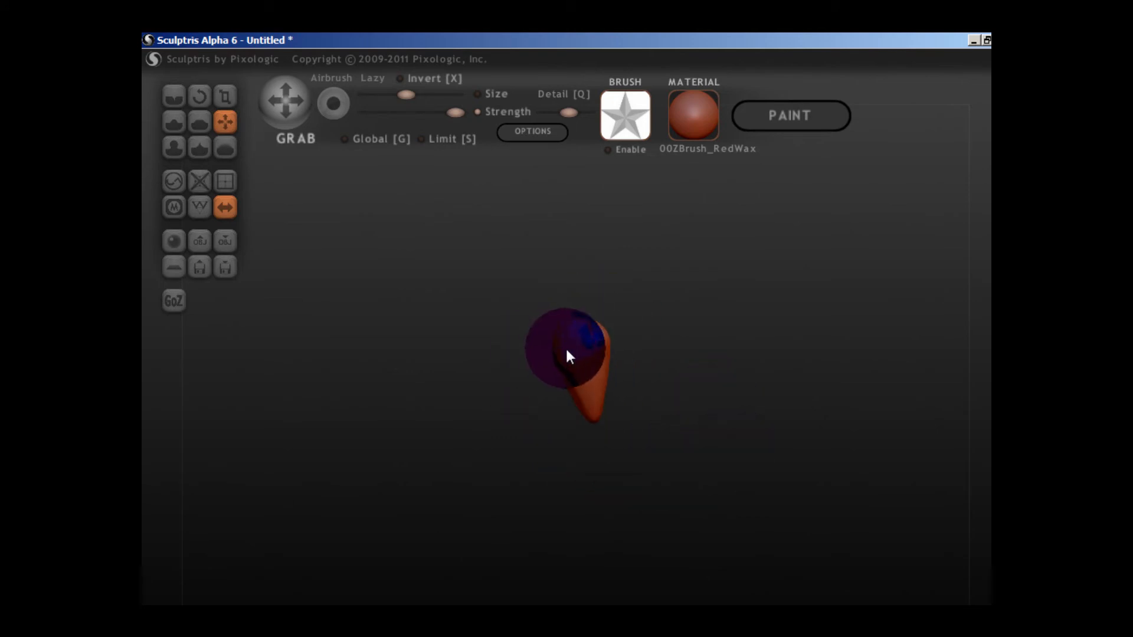
{"action": "scroll", "coordinate": [746, 444], "scroll_direction": "up", "scroll_amount": 3}
{"action": "left_click_drag", "start_coordinate": [746, 444], "coordinate": [647, 370]}
{"action": "scroll", "coordinate": [673, 415], "scroll_direction": "up", "scroll_amount": 3}
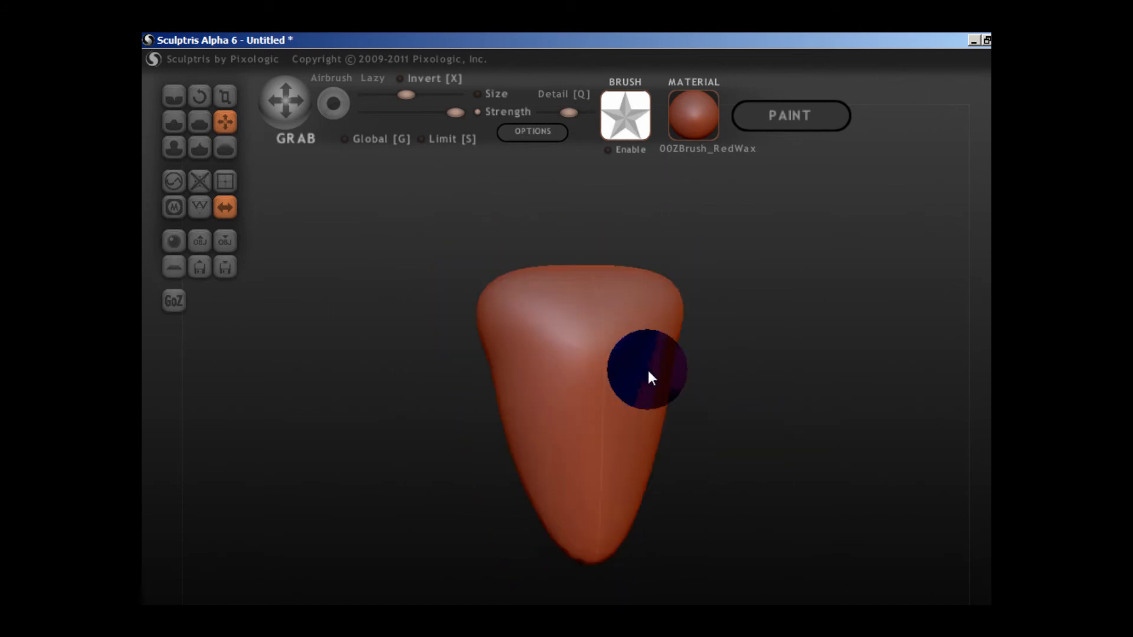
Pull the two upper corners outward with the Grab brush to form symmetrical shoulders.
{"action": "scroll", "coordinate": [654, 322], "scroll_direction": "down", "scroll_amount": 4}
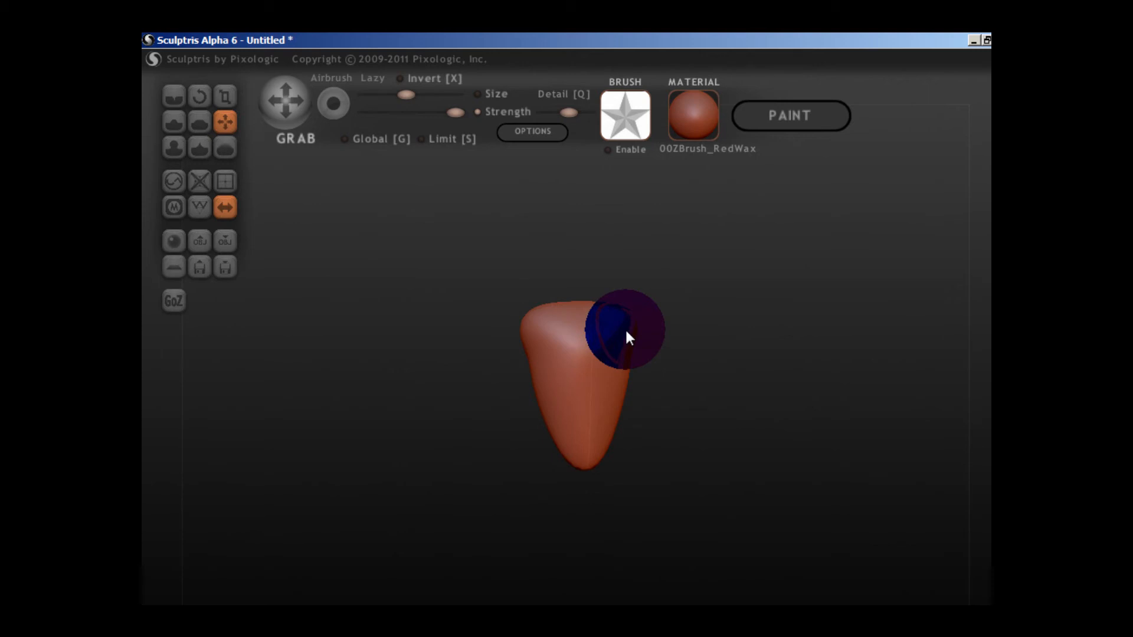
{"action": "left_click_drag", "start_coordinate": [626, 331], "coordinate": [614, 307]}
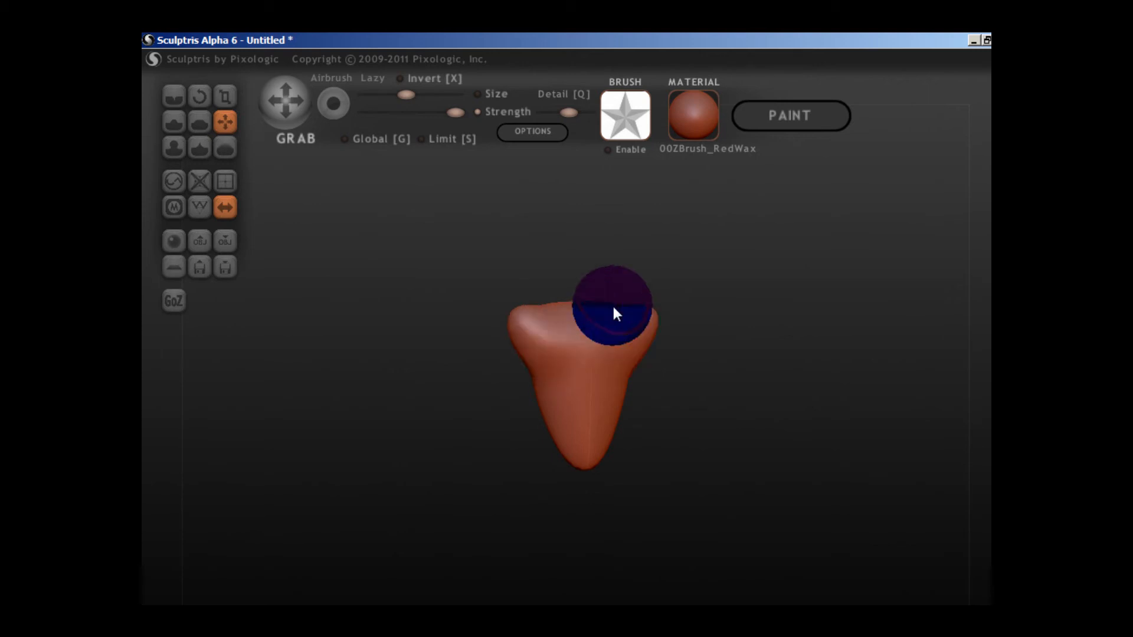
{"action": "right_click_drag", "start_coordinate": [614, 307], "coordinate": [597, 422]}
Reshape the torso's side profile with the Grab brush, giving it a fuller upper body and slim lower end.
{"action": "scroll", "coordinate": [597, 421], "scroll_direction": "up", "scroll_amount": 4}
{"action": "scroll", "coordinate": [617, 460], "scroll_direction": "down", "scroll_amount": 3}
{"action": "scroll", "coordinate": [617, 459], "scroll_direction": "up", "scroll_amount": 3}
{"action": "mouse_move", "coordinate": [617, 459]}
{"action": "right_mouse_down"}
{"action": "mouse_move", "coordinate": [541, 440]}
{"action": "mouse_move", "coordinate": [537, 423]}
{"action": "right_mouse_up"}
{"action": "scroll", "coordinate": [572, 440], "scroll_direction": "down", "scroll_amount": 3}
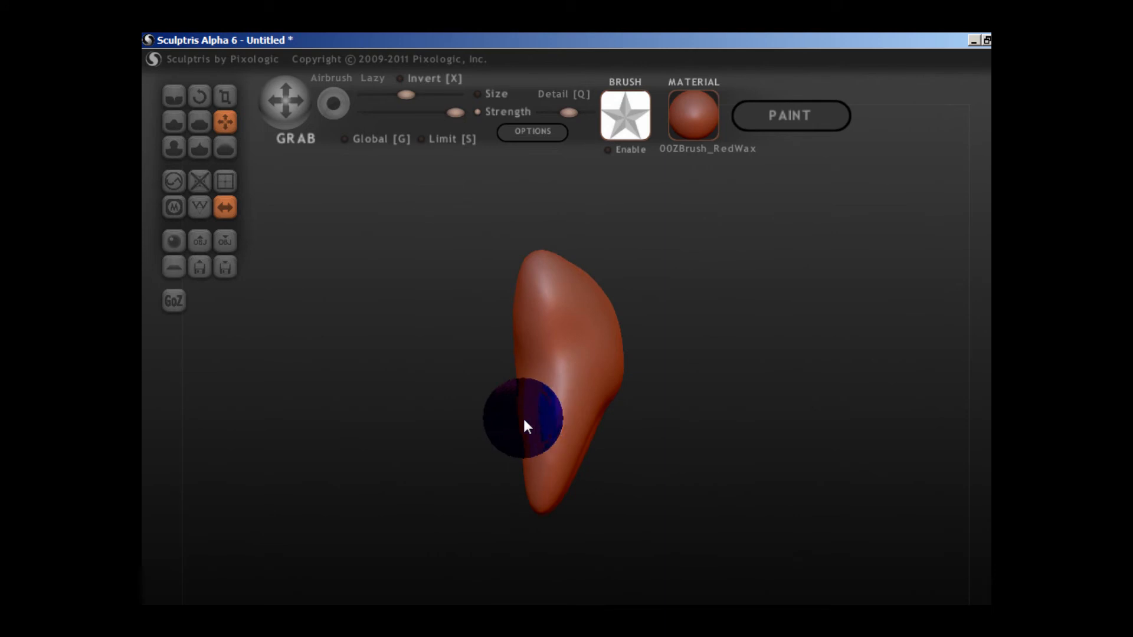
Shape the front of the torso with the Grab brush into two raised chest masses separated by a central groove.
{"action": "right_click_drag", "start_coordinate": [523, 417], "coordinate": [636, 441]}
{"action": "scroll", "coordinate": [636, 440], "scroll_direction": "up", "scroll_amount": 4}
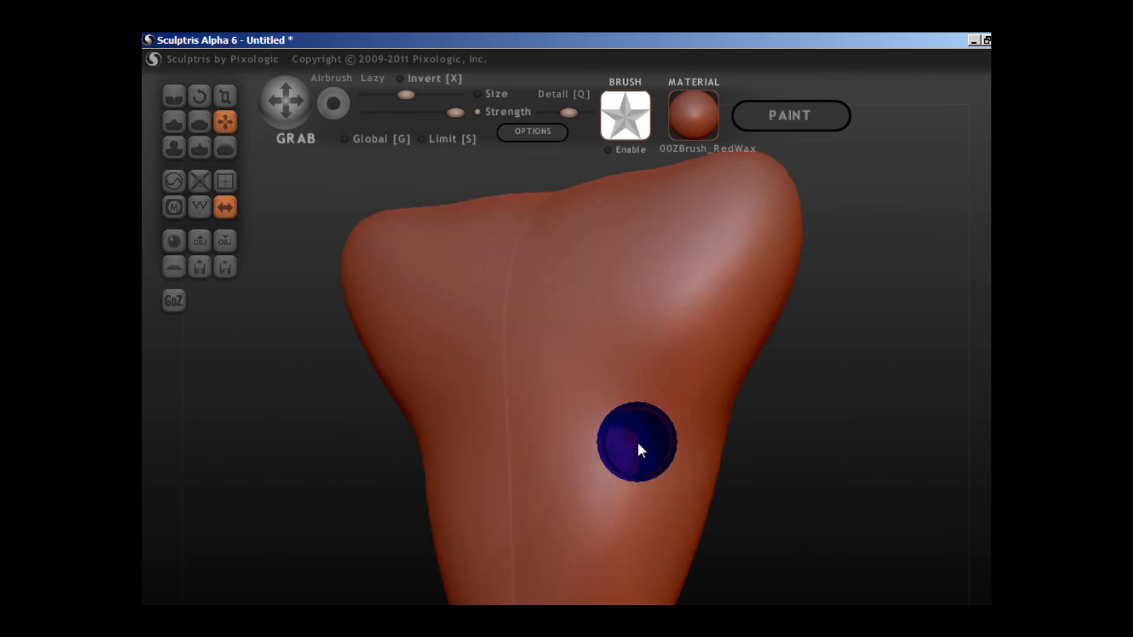
{"action": "mouse_move", "coordinate": [637, 442]}
{"action": "right_mouse_down"}
{"action": "mouse_move", "coordinate": [884, 464]}
{"action": "mouse_move", "coordinate": [608, 480]}
{"action": "mouse_move", "coordinate": [586, 458]}
{"action": "right_mouse_up"}
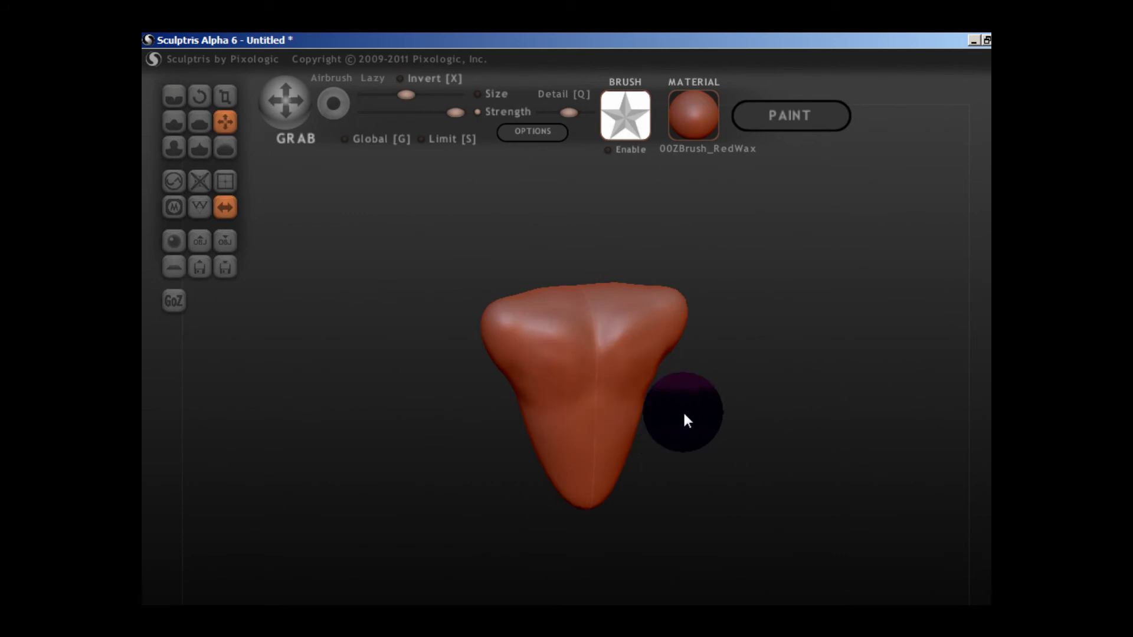
{"action": "scroll", "coordinate": [684, 415], "scroll_direction": "up", "scroll_amount": 2}
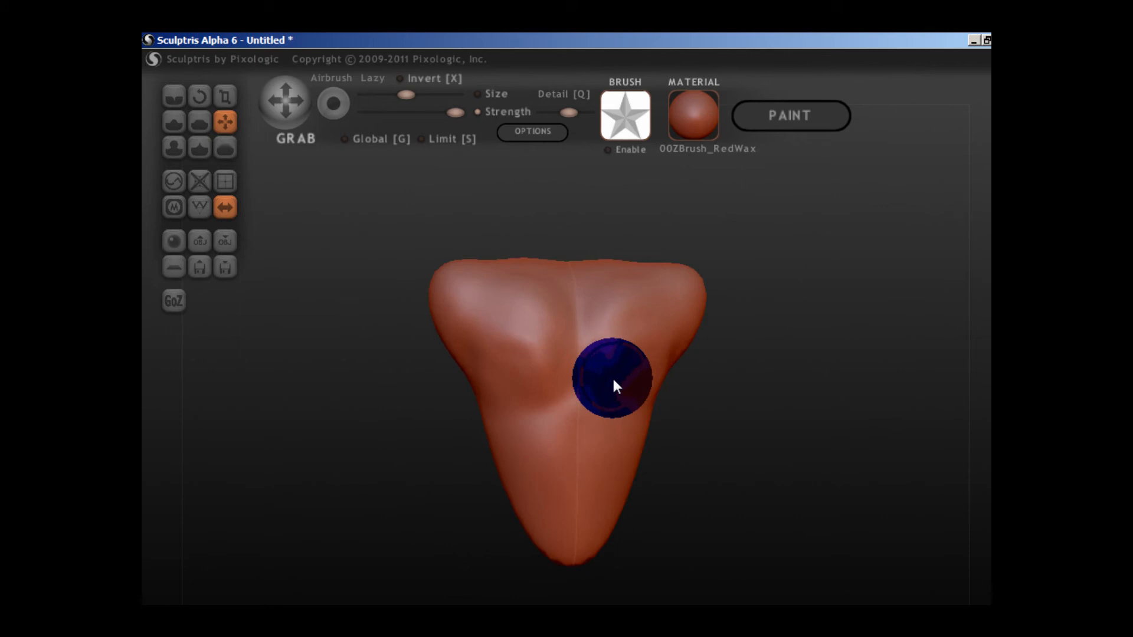
{"action": "scroll", "coordinate": [589, 465], "scroll_direction": "down", "scroll_amount": 2}
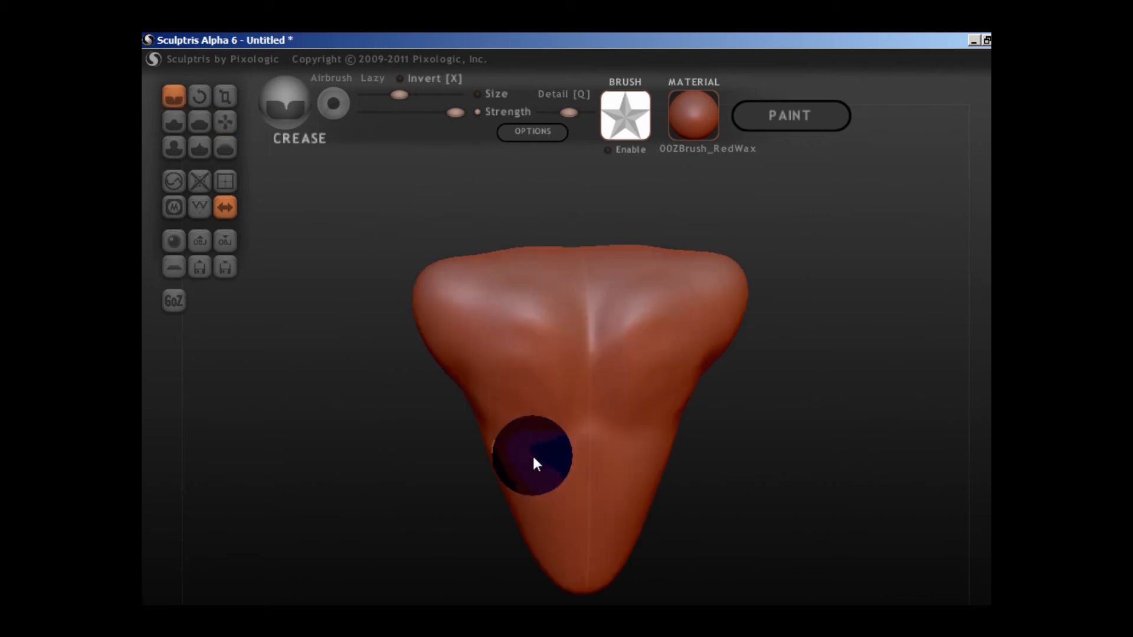
Carve an arched rib-cage line across the torso below the chest with the Crease brush at reduced strength.
{"action": "left_click_drag", "start_coordinate": [534, 457], "coordinate": [572, 436]}
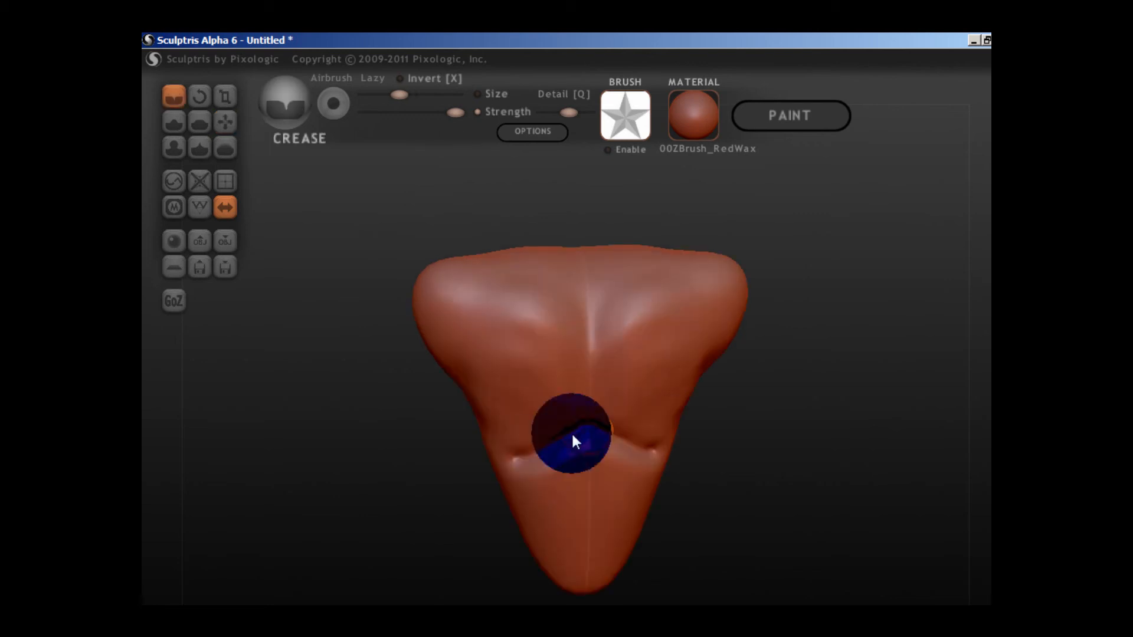
{"action": "key", "text": "ctrl+z"}
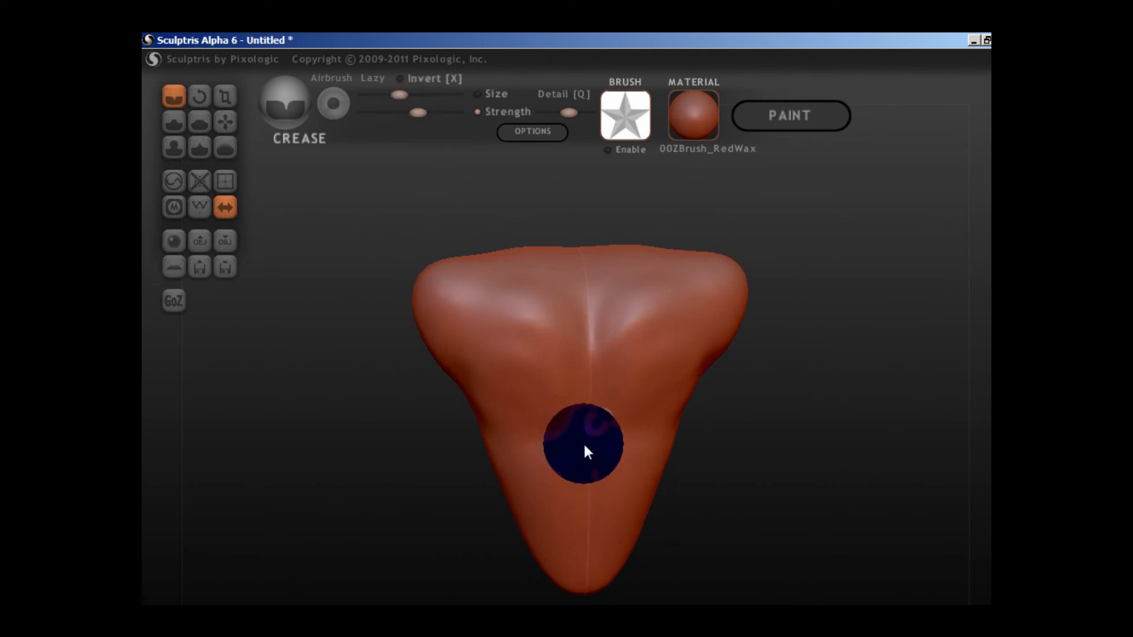
{"action": "left_click_drag", "start_coordinate": [585, 446], "coordinate": [574, 428]}
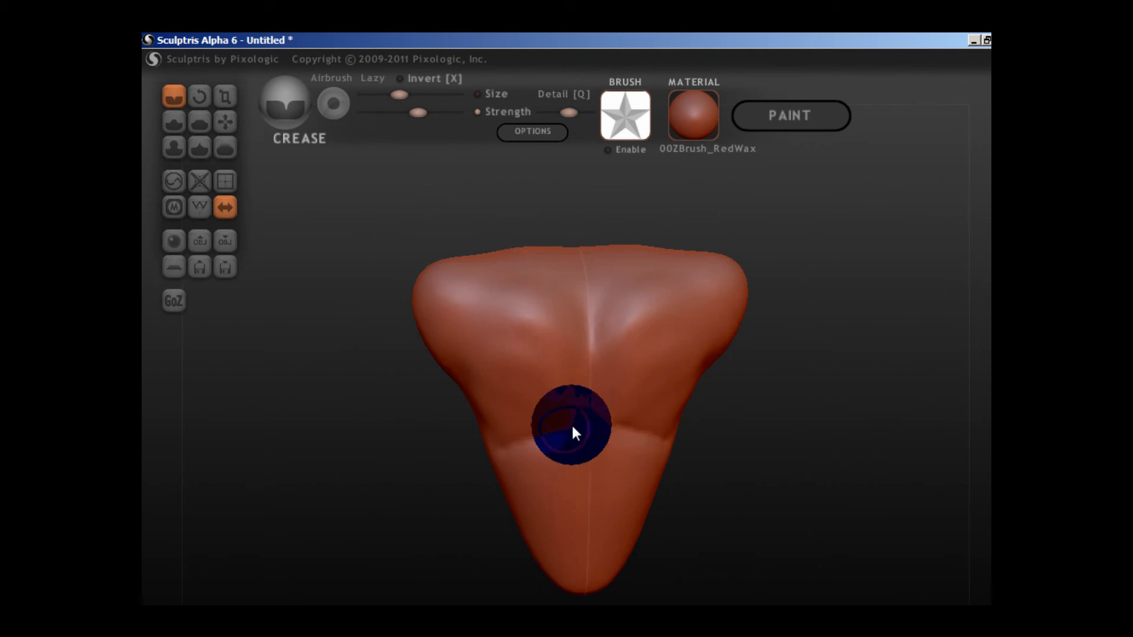
Crease symmetrical grooves into the lower torso to mark out the abdominal muscles.
{"action": "left_click_drag", "start_coordinate": [541, 485], "coordinate": [536, 506]}
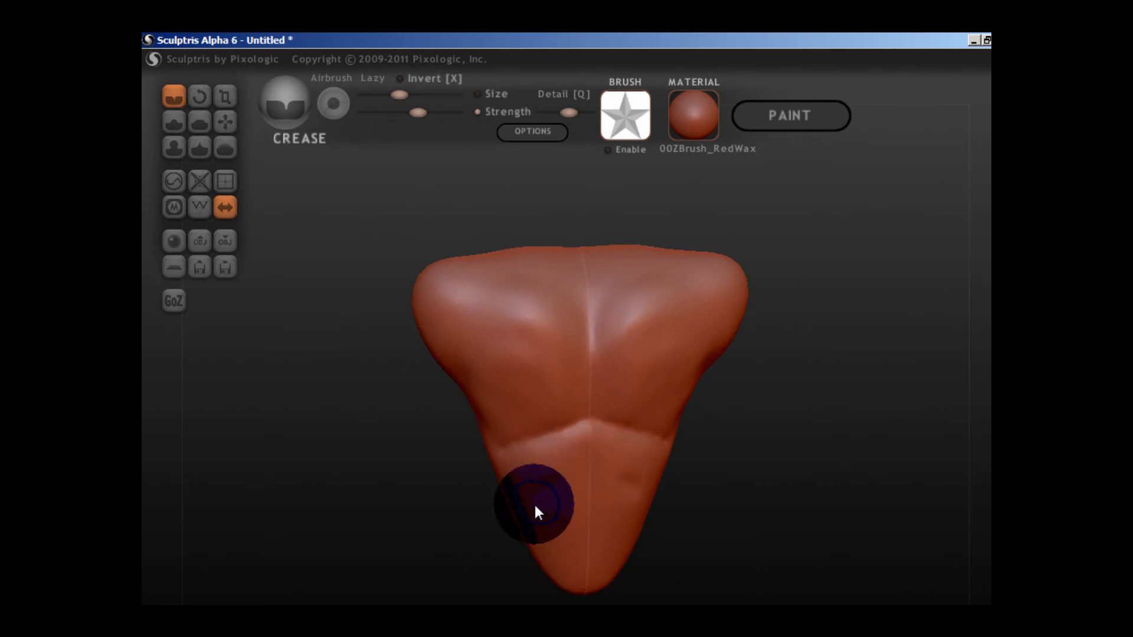
{"action": "left_click_drag", "start_coordinate": [537, 511], "coordinate": [593, 501]}
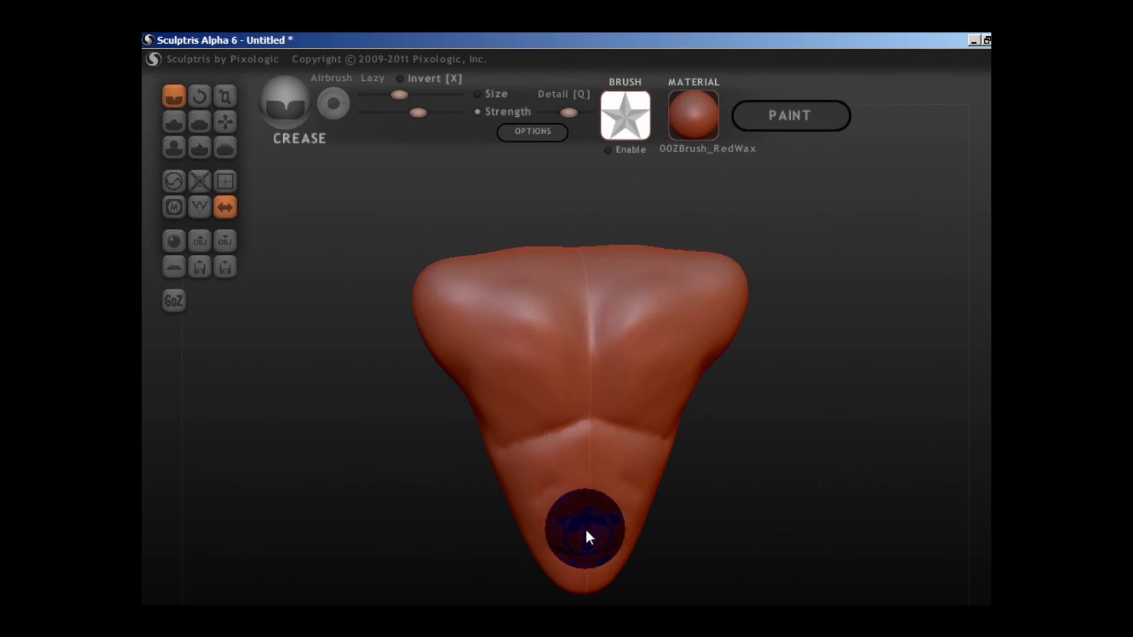
{"action": "left_click_drag", "start_coordinate": [586, 526], "coordinate": [589, 487]}
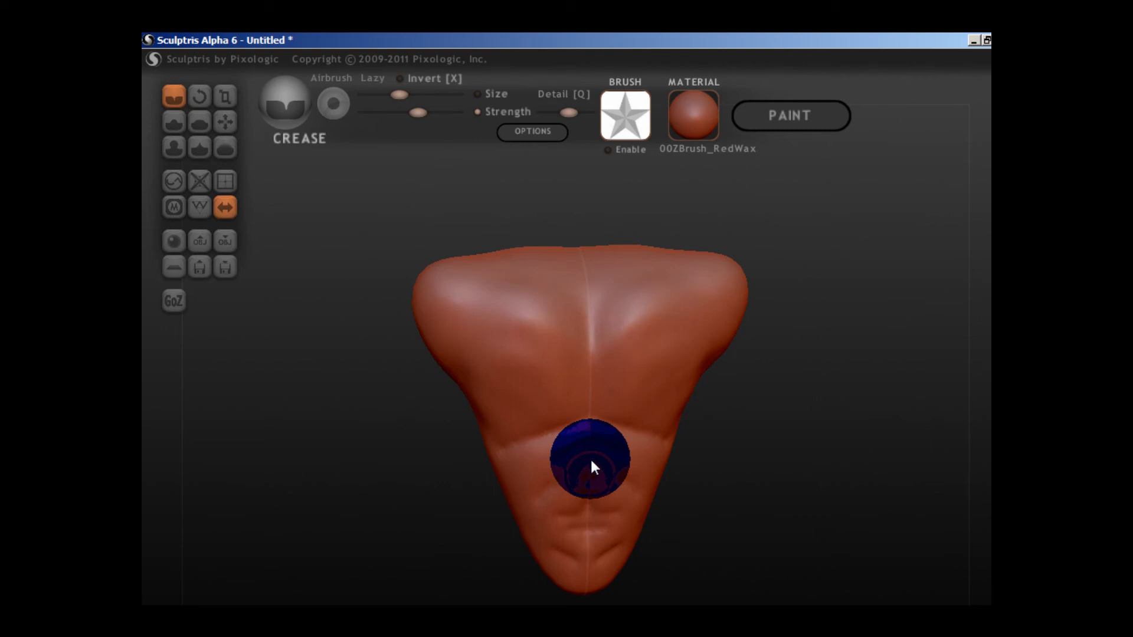
Soften the rib line and abdominal grooves with the Smooth brush, lowering its strength to near minimum.
{"action": "left_click", "coordinate": [223, 148]}
{"action": "scroll", "coordinate": [223, 147], "scroll_direction": "down", "scroll_amount": 1}
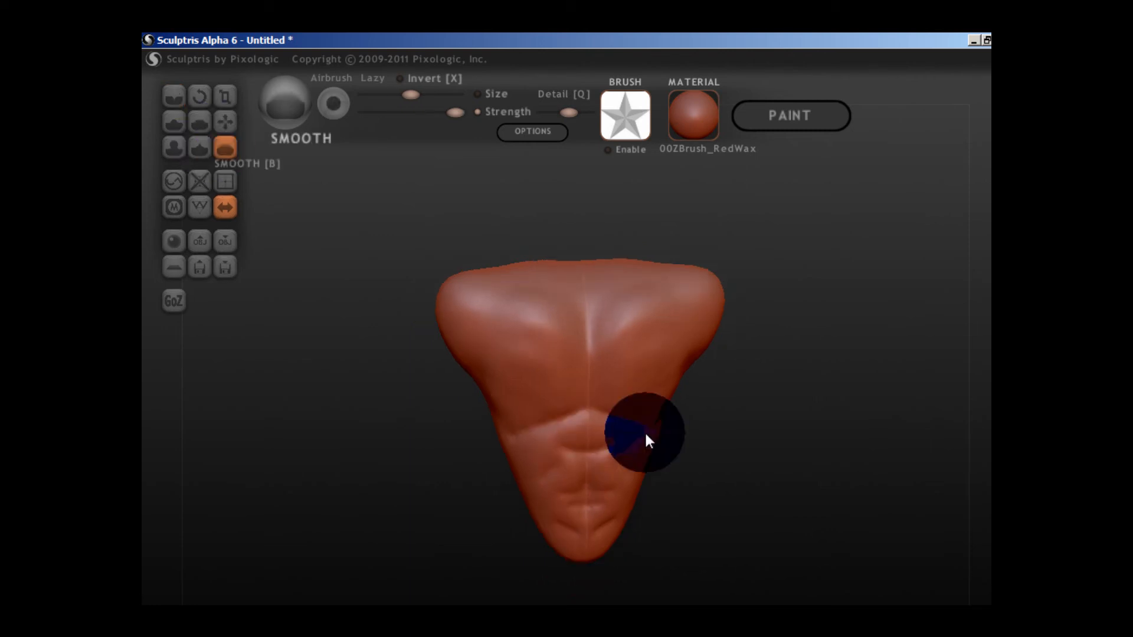
{"action": "scroll", "coordinate": [644, 431], "scroll_direction": "down", "scroll_amount": 2}
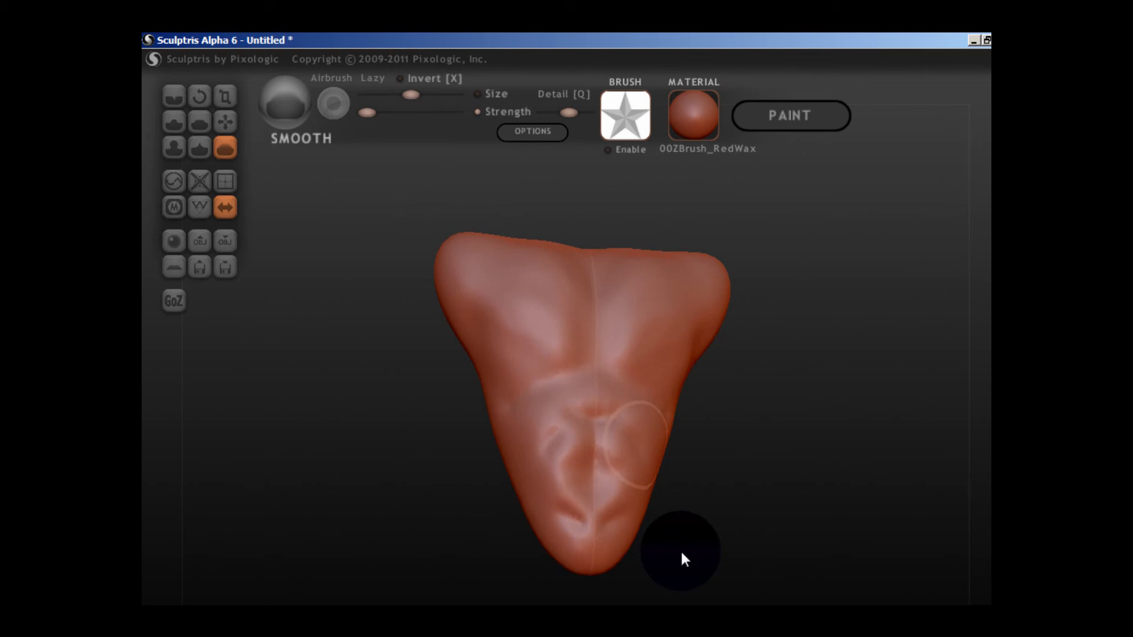
{"action": "scroll", "coordinate": [681, 550], "scroll_direction": "down", "scroll_amount": 2}
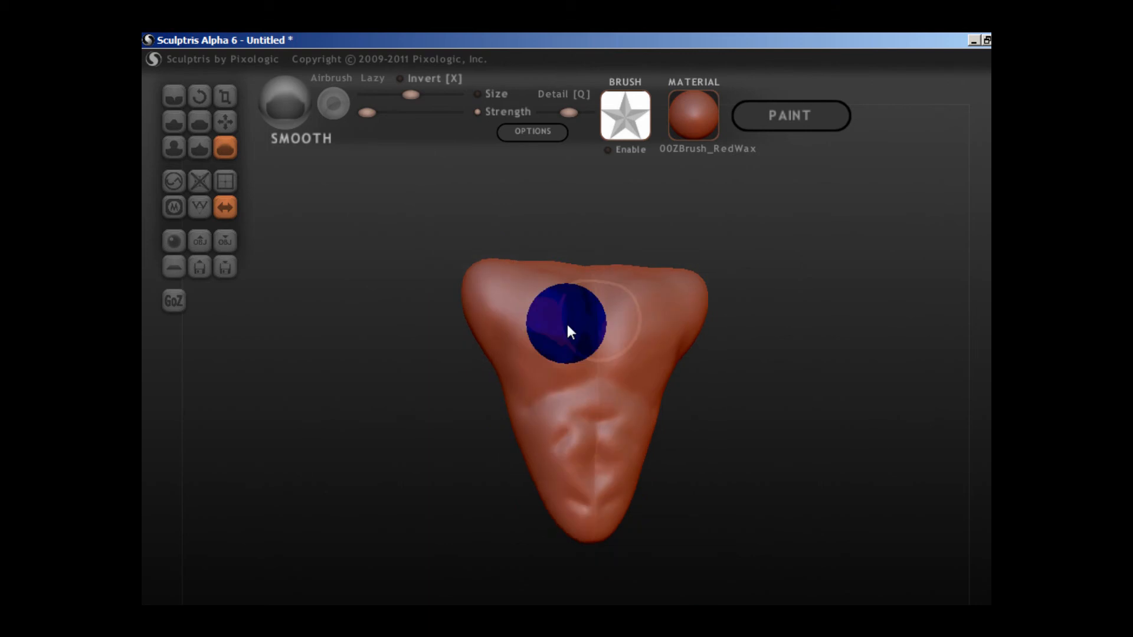
{"action": "scroll", "coordinate": [646, 412], "scroll_direction": "up", "scroll_amount": 3}
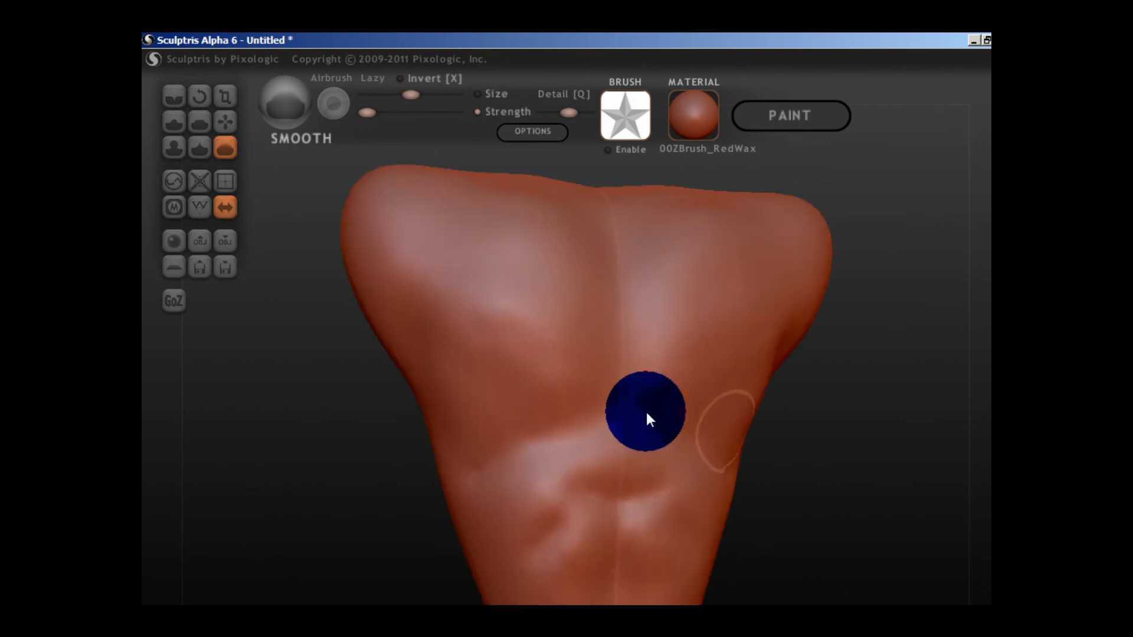
{"action": "scroll", "coordinate": [593, 508], "scroll_direction": "down", "scroll_amount": 1}
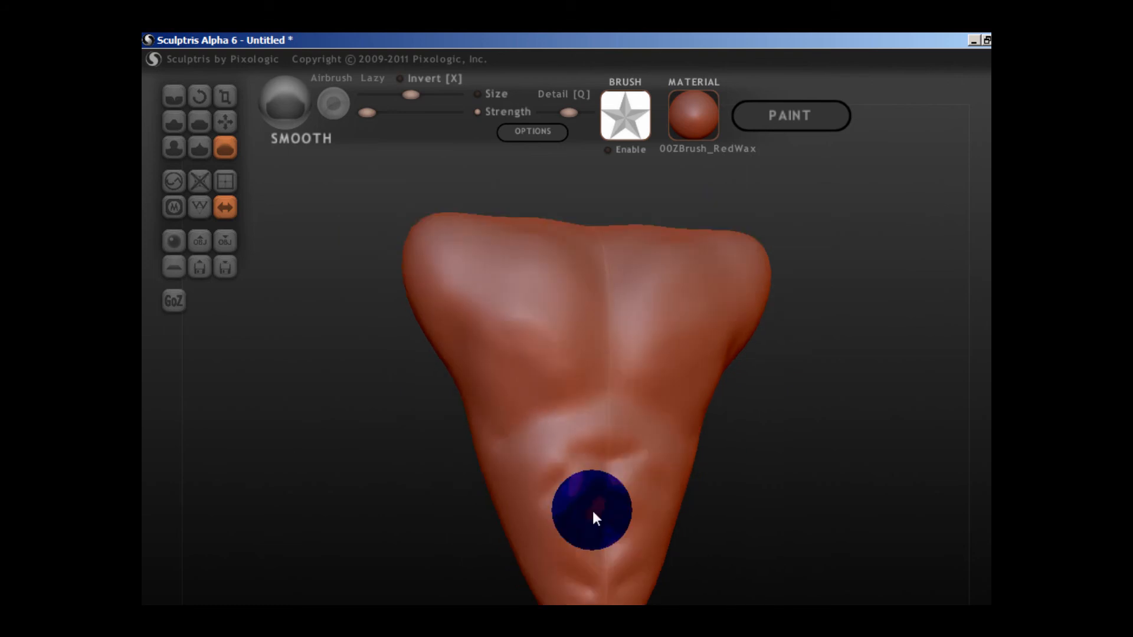
{"action": "mouse_move", "coordinate": [594, 514]}
{"action": "right_mouse_down"}
{"action": "mouse_move", "coordinate": [579, 488]}
{"action": "mouse_move", "coordinate": [549, 512]}
{"action": "mouse_move", "coordinate": [597, 511]}
{"action": "right_mouse_up"}
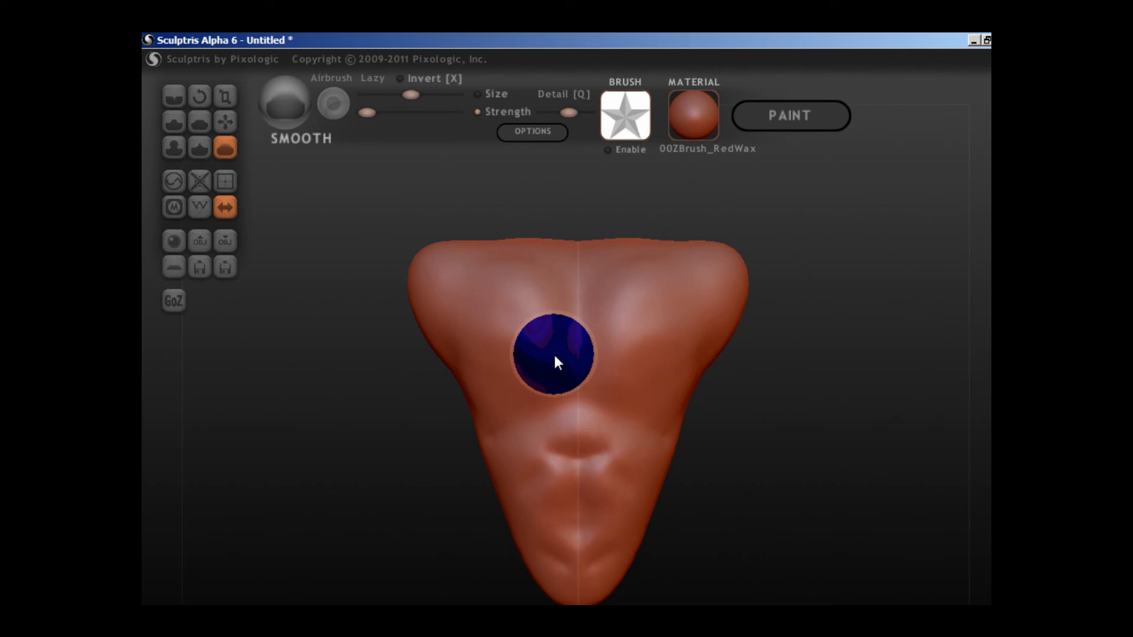
Carve slanting side muscles along the waist and deeper abdominal divisions with the Crease brush.
{"action": "right_click_drag", "start_coordinate": [553, 352], "coordinate": [184, 77]}
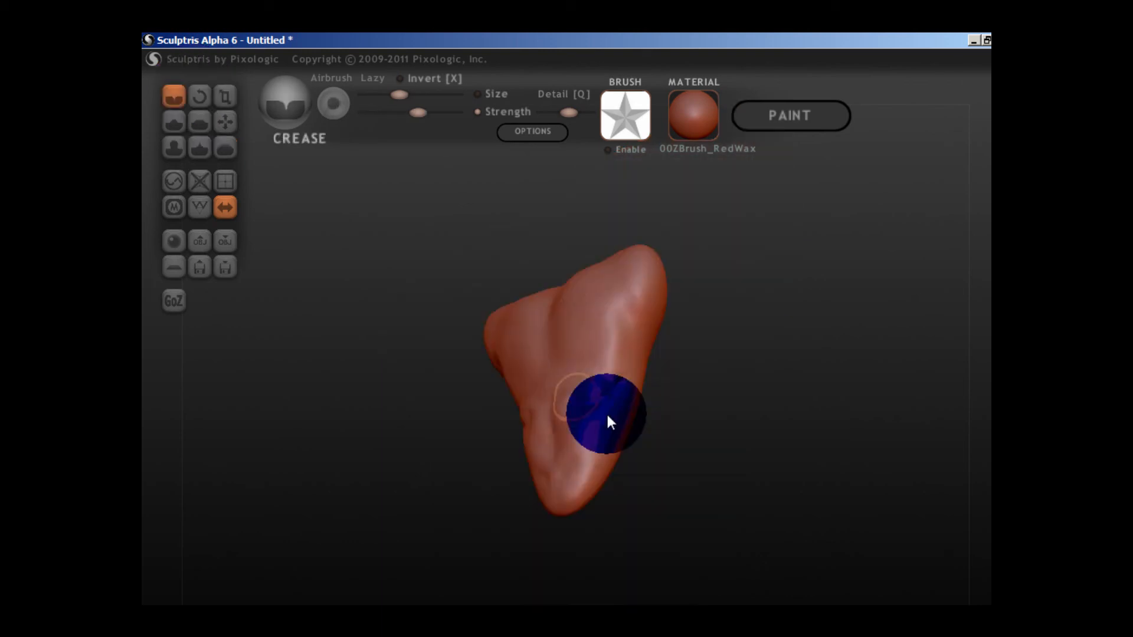
{"action": "left_click_drag", "start_coordinate": [610, 420], "coordinate": [600, 459]}
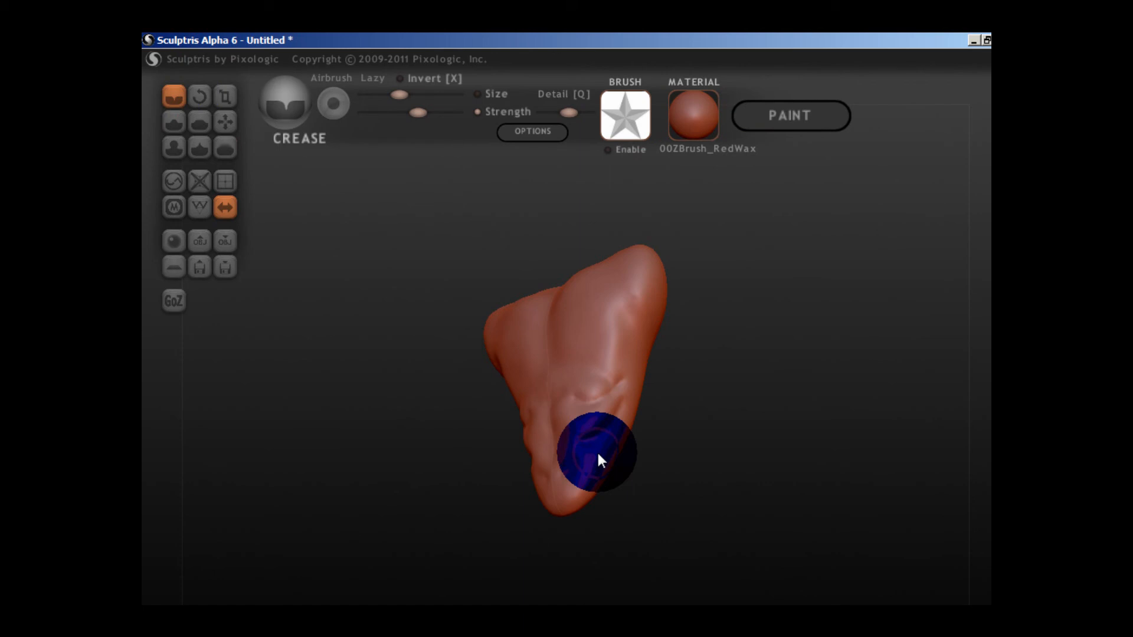
{"action": "scroll", "coordinate": [596, 451], "scroll_direction": "up", "scroll_amount": 3}
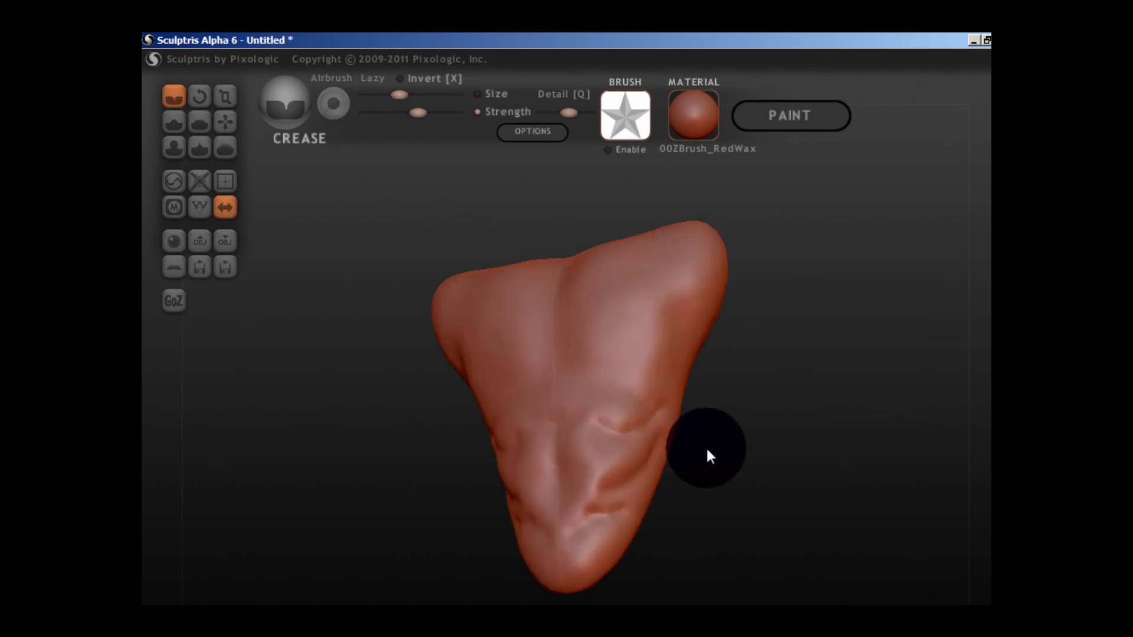
{"action": "scroll", "coordinate": [706, 446], "scroll_direction": "up", "scroll_amount": 4}
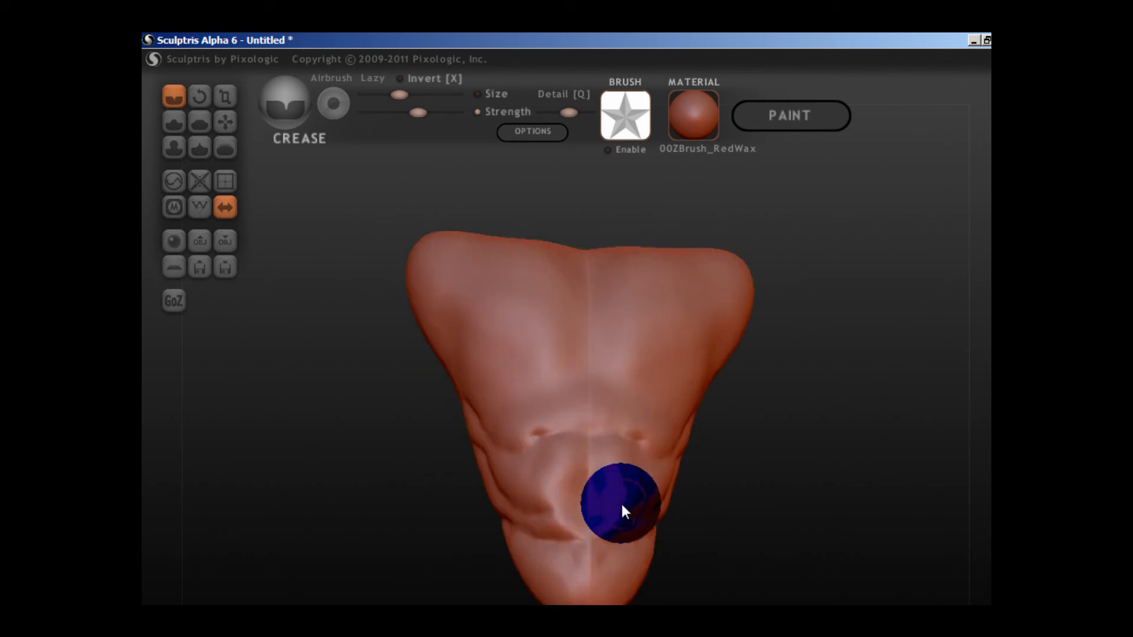
{"action": "left_click_drag", "start_coordinate": [621, 501], "coordinate": [671, 459]}
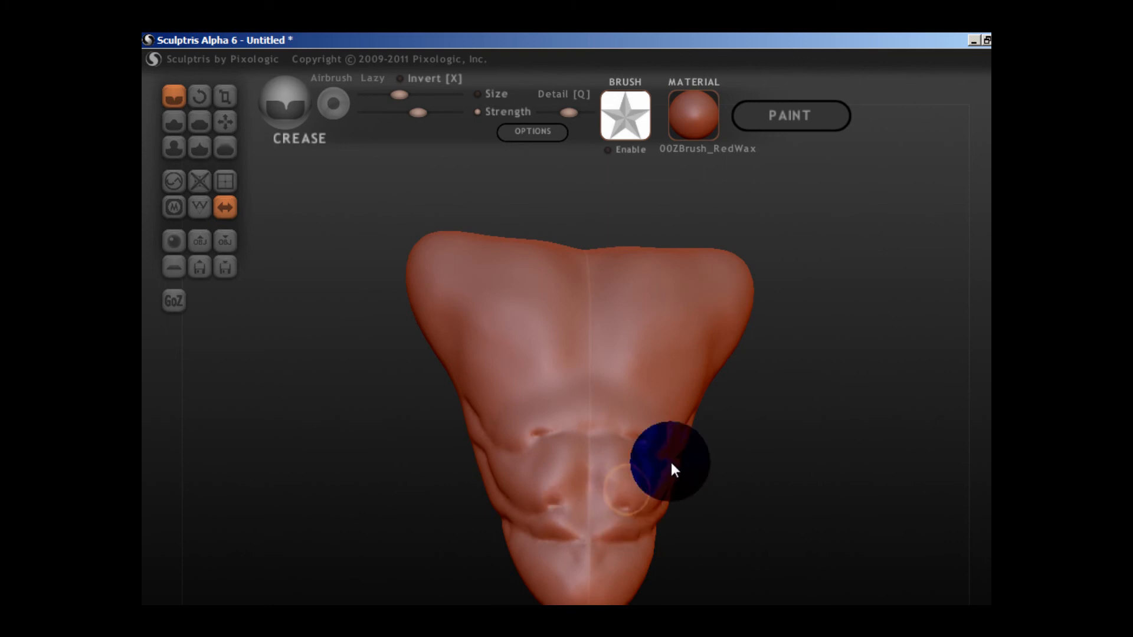
Blend the newly creased abdominal and rib details with the low-strength Smooth brush.
{"action": "key", "text": "b"}
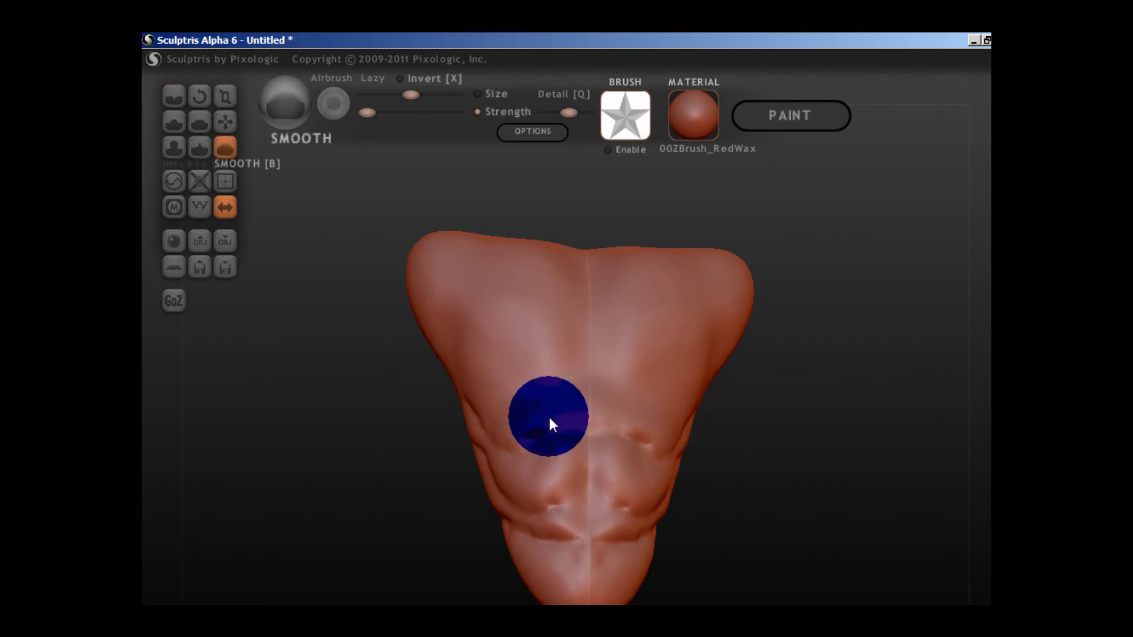
{"action": "scroll", "coordinate": [548, 416], "scroll_direction": "down", "scroll_amount": 3}
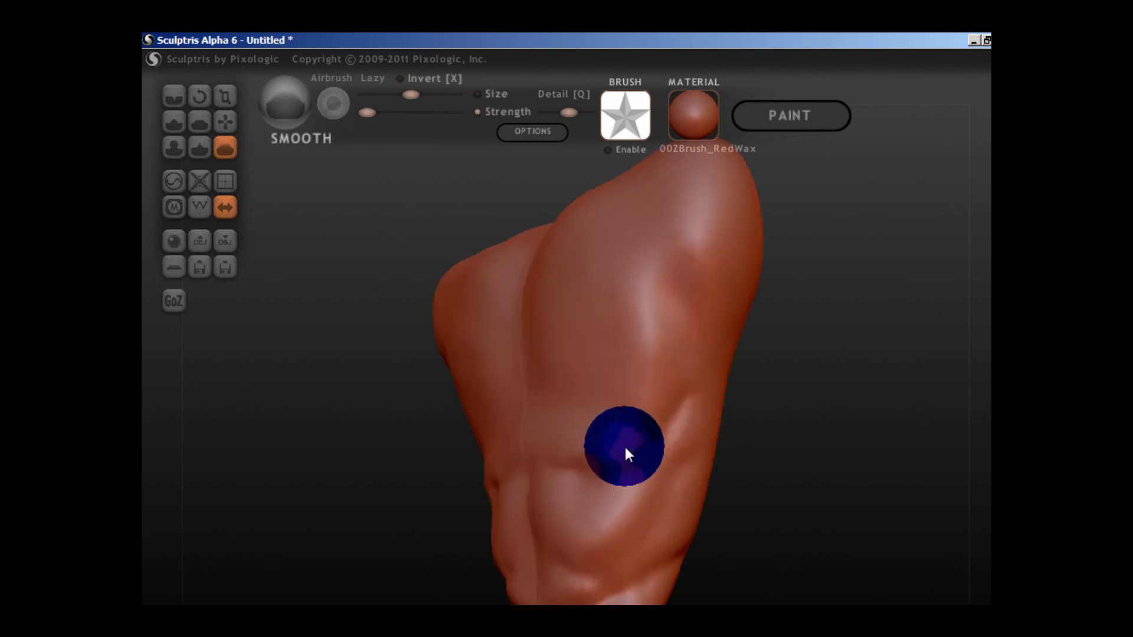
{"action": "right_click_drag", "start_coordinate": [625, 448], "coordinate": [710, 462]}
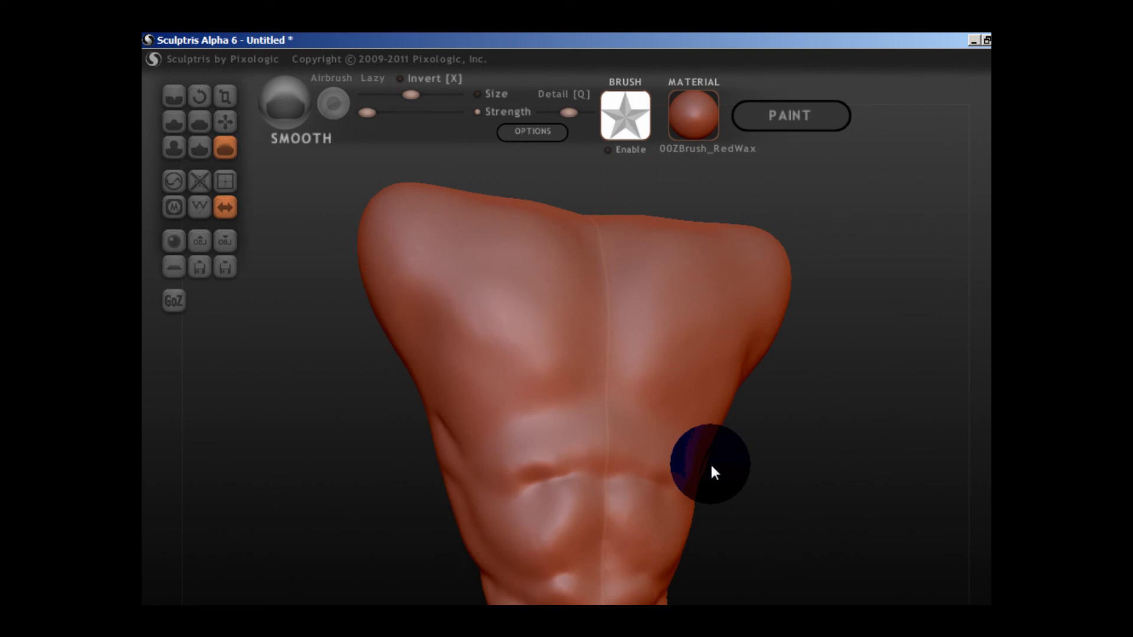
Extend the rib-cage crease out to the sides and sharpen the abdominal divisions with the Crease brush.
{"action": "key", "text": "c"}
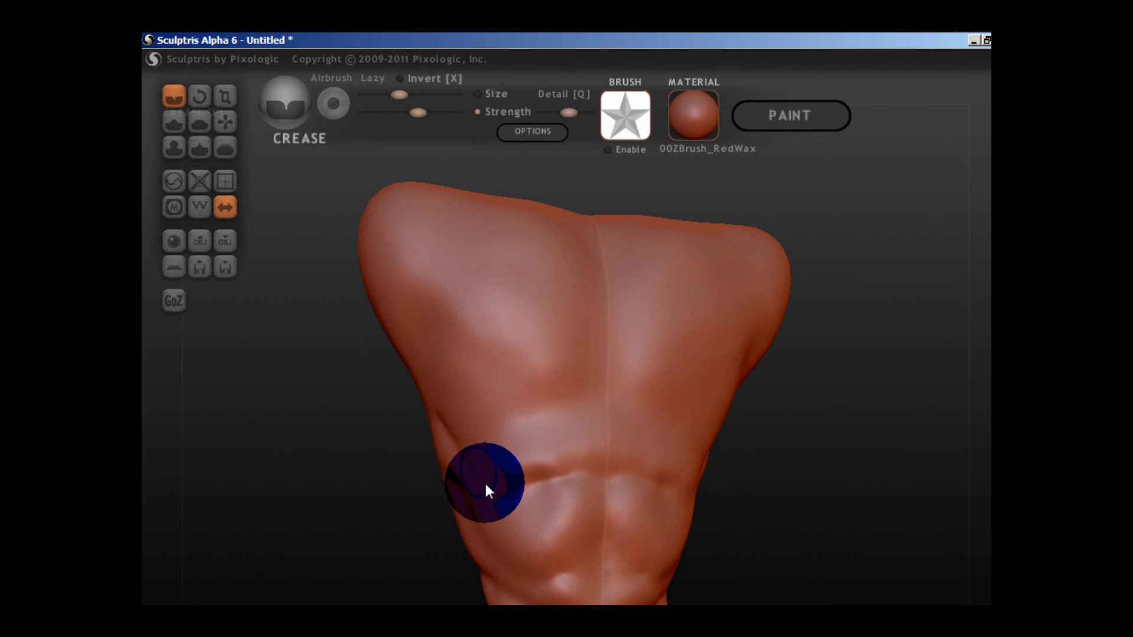
{"action": "left_click_drag", "start_coordinate": [486, 485], "coordinate": [590, 489]}
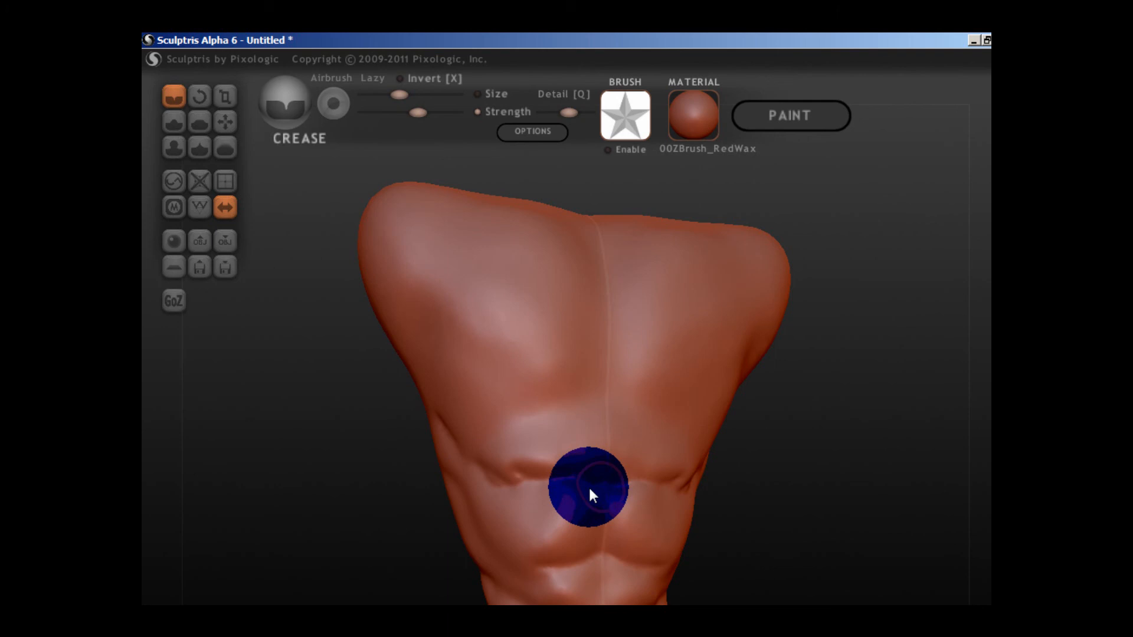
{"action": "scroll", "coordinate": [589, 486], "scroll_direction": "down", "scroll_amount": 3}
{"action": "right_click_drag", "start_coordinate": [589, 487], "coordinate": [569, 550]}
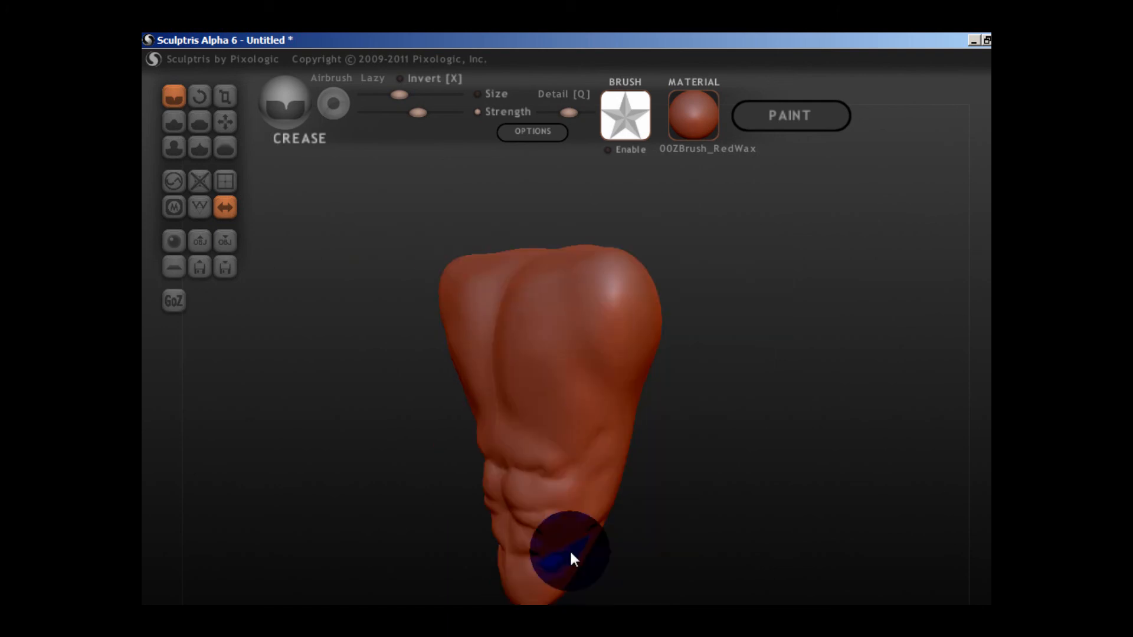
{"action": "right_click_drag", "start_coordinate": [569, 550], "coordinate": [604, 537]}
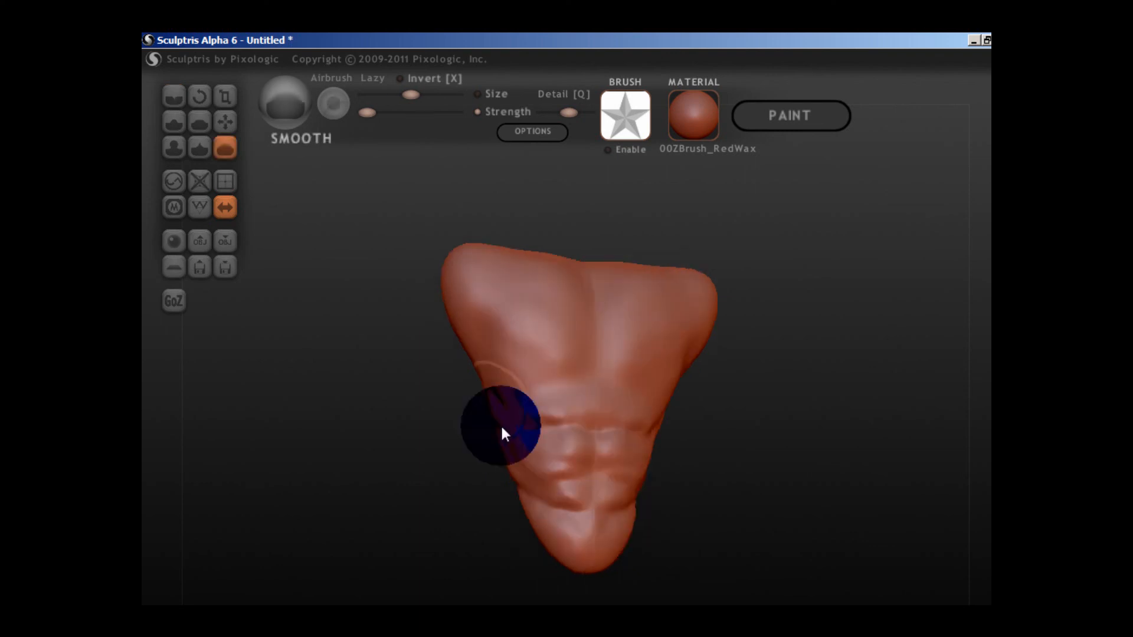
Smooth the side muscles and abdominal creases into the surrounding torso surface.
{"action": "left_click_drag", "start_coordinate": [503, 433], "coordinate": [580, 493]}
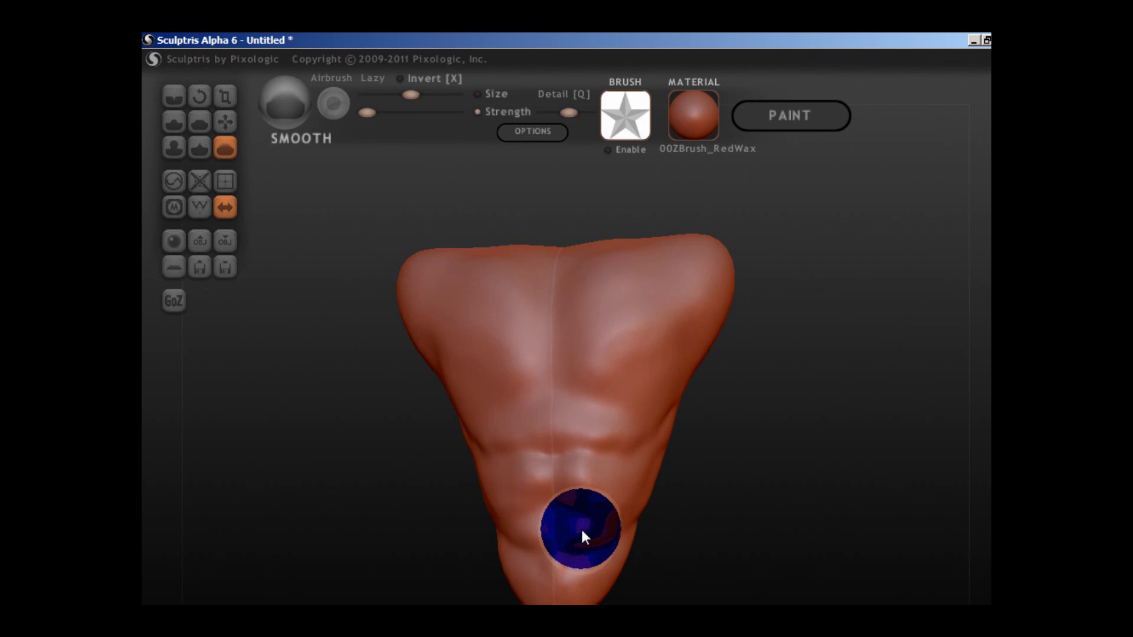
{"action": "scroll", "coordinate": [581, 529], "scroll_direction": "down", "scroll_amount": 2}
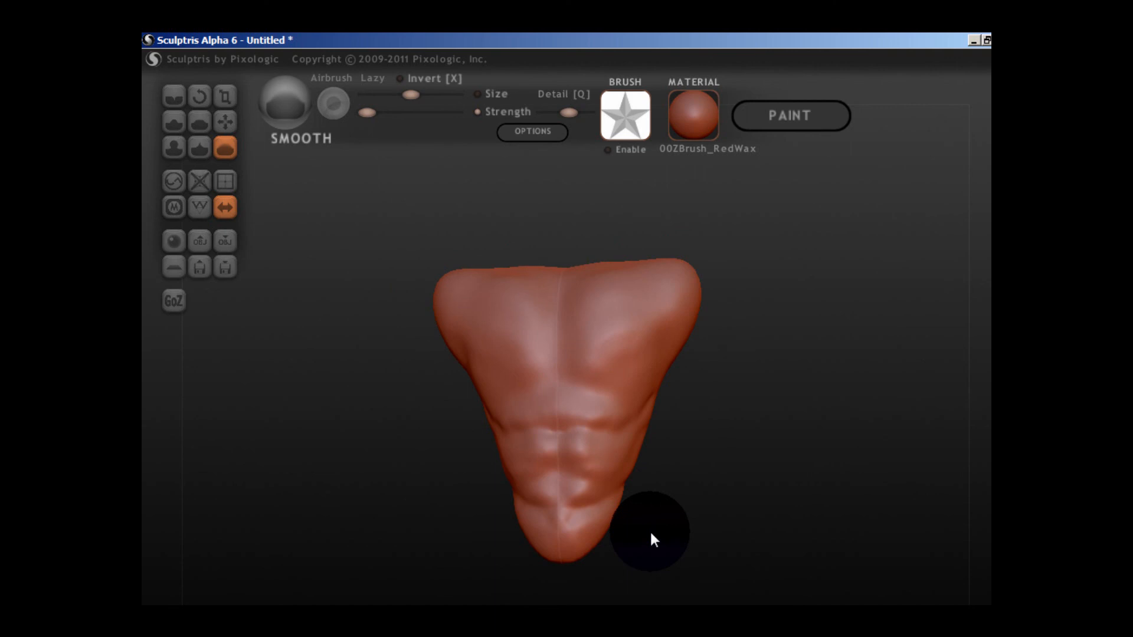
{"action": "left_click_drag", "start_coordinate": [649, 530], "coordinate": [645, 257]}
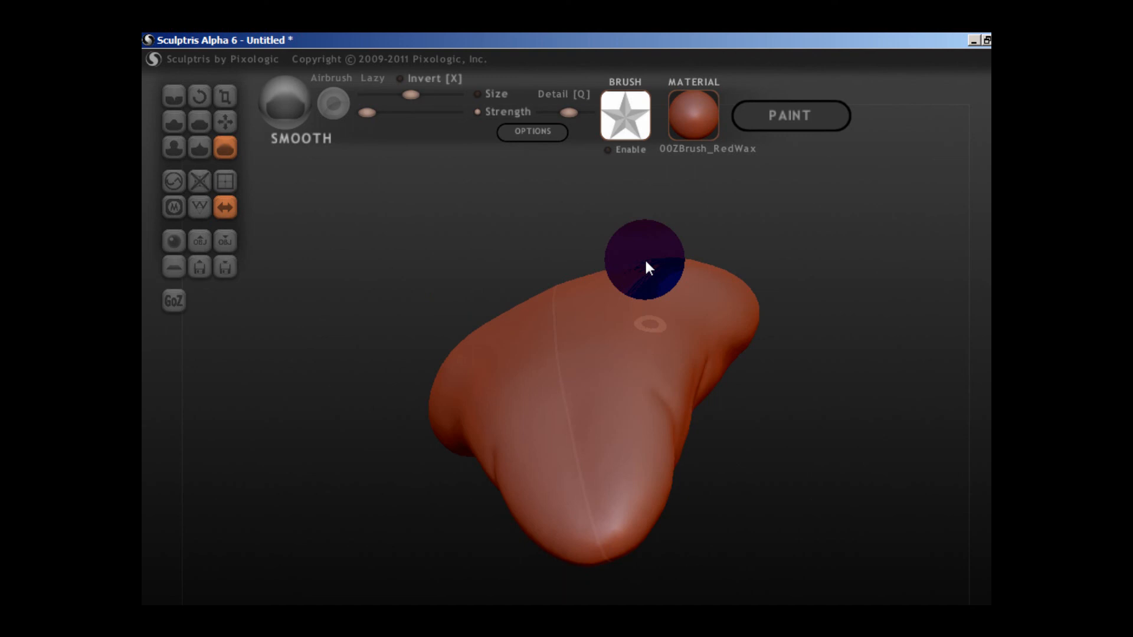
{"action": "left_click_drag", "start_coordinate": [645, 258], "coordinate": [636, 374]}
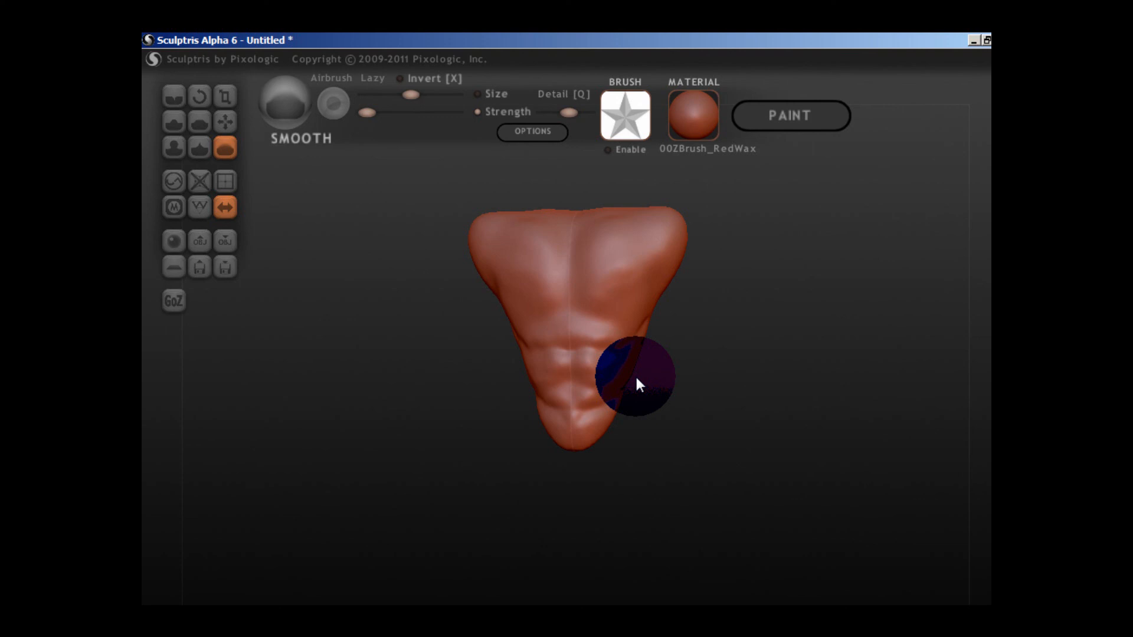
Build up the upper-back muscles on both sides of the spine with the Draw brush in Clay mode.
{"action": "left_click_drag", "start_coordinate": [635, 374], "coordinate": [618, 304]}
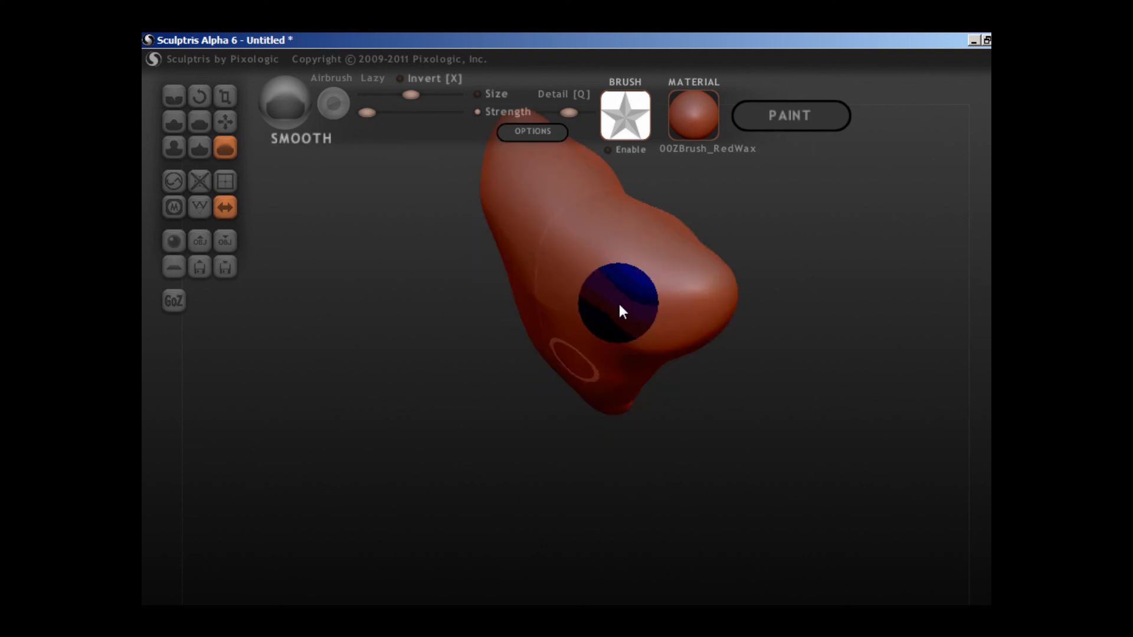
{"action": "right_click_drag", "start_coordinate": [618, 304], "coordinate": [501, 317]}
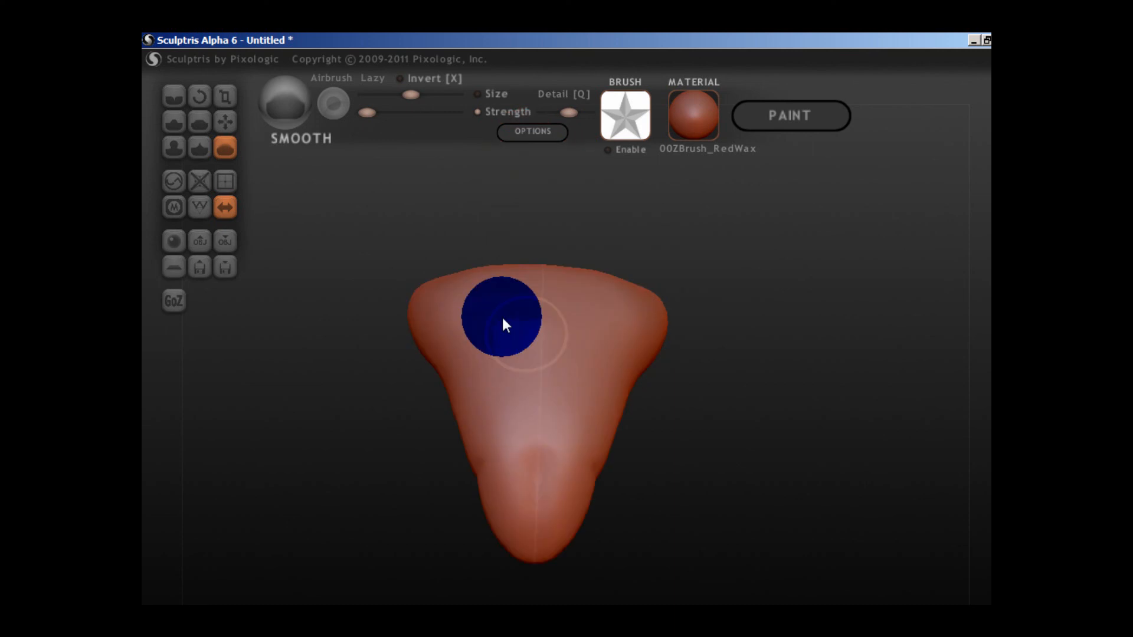
{"action": "scroll", "coordinate": [501, 317], "scroll_direction": "up", "scroll_amount": 3}
{"action": "left_click", "coordinate": [176, 119]}
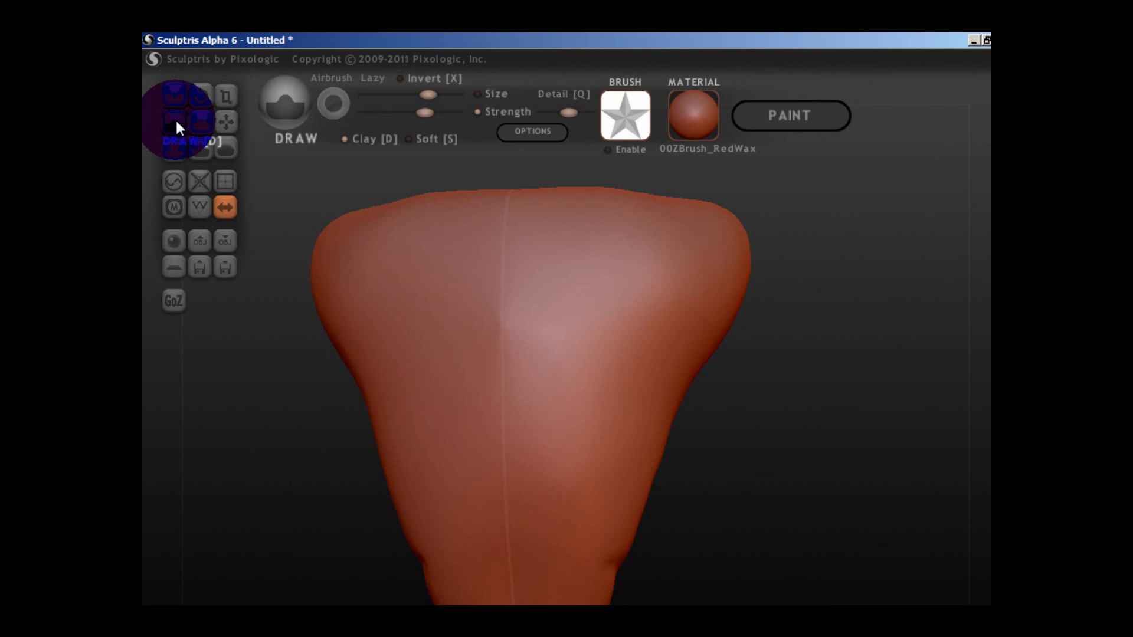
{"action": "scroll", "coordinate": [700, 414], "scroll_direction": "down", "scroll_amount": 3}
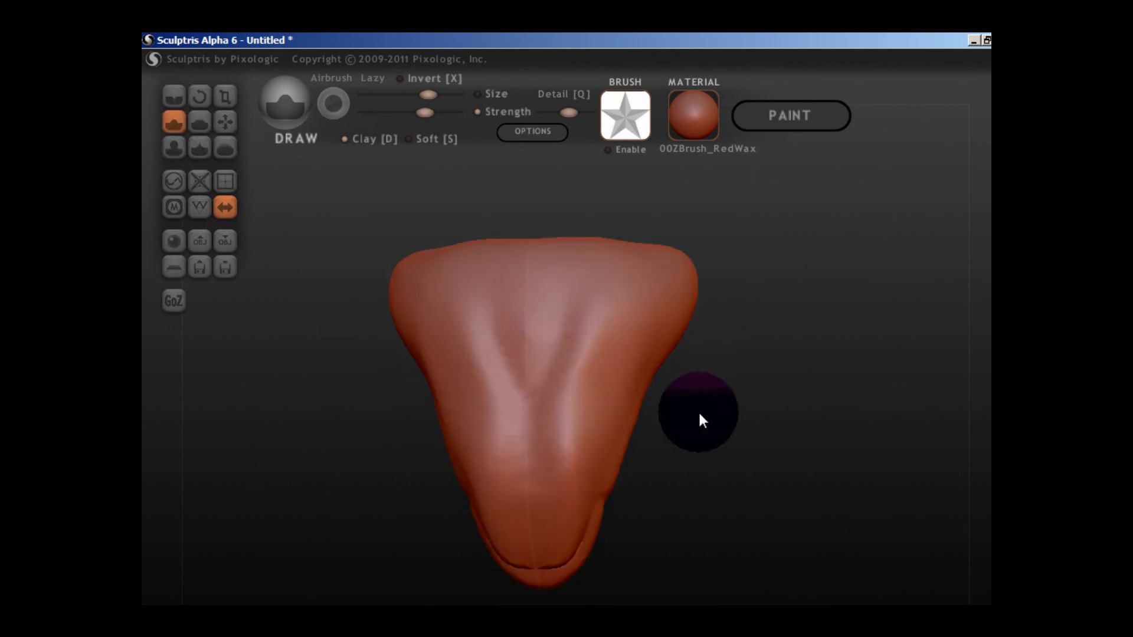
{"action": "left_click_drag", "start_coordinate": [699, 410], "coordinate": [569, 274]}
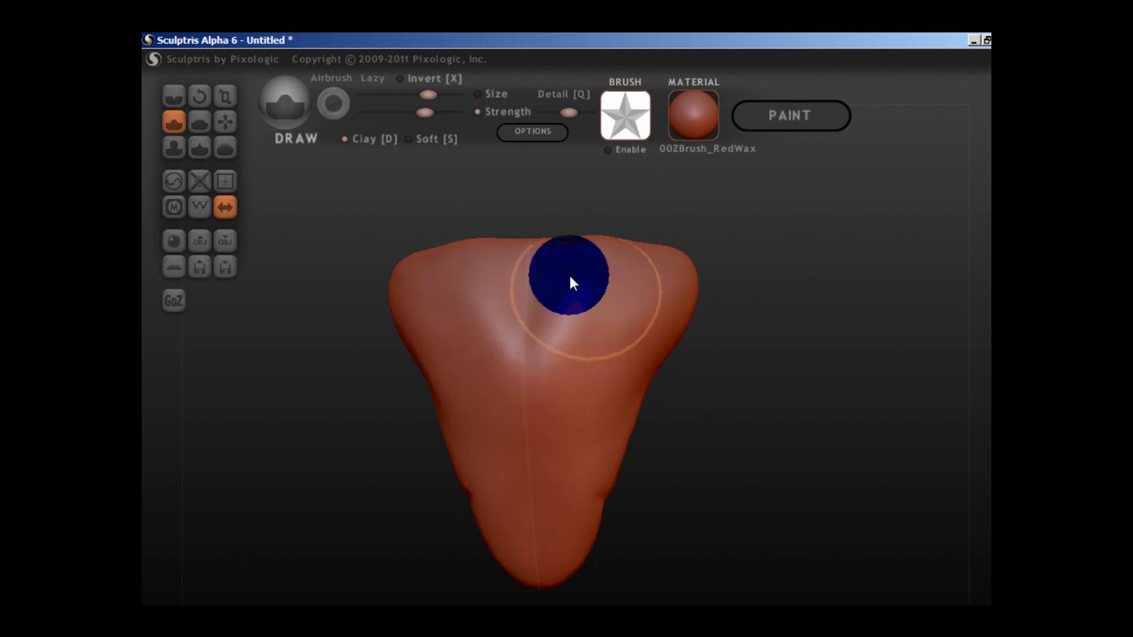
{"action": "right_click_drag", "start_coordinate": [569, 283], "coordinate": [572, 373]}
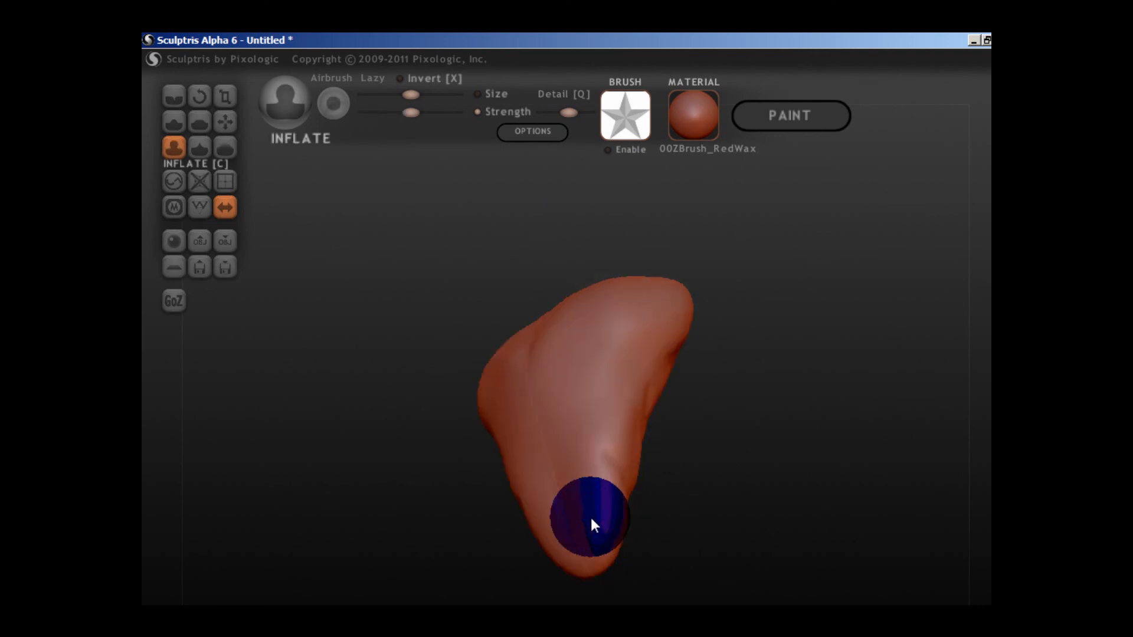
Carve slanting muscle creases into the flanks and lower back with the Crease brush, and soften them with the Smooth brush.
{"action": "left_click_drag", "start_coordinate": [591, 520], "coordinate": [588, 528]}
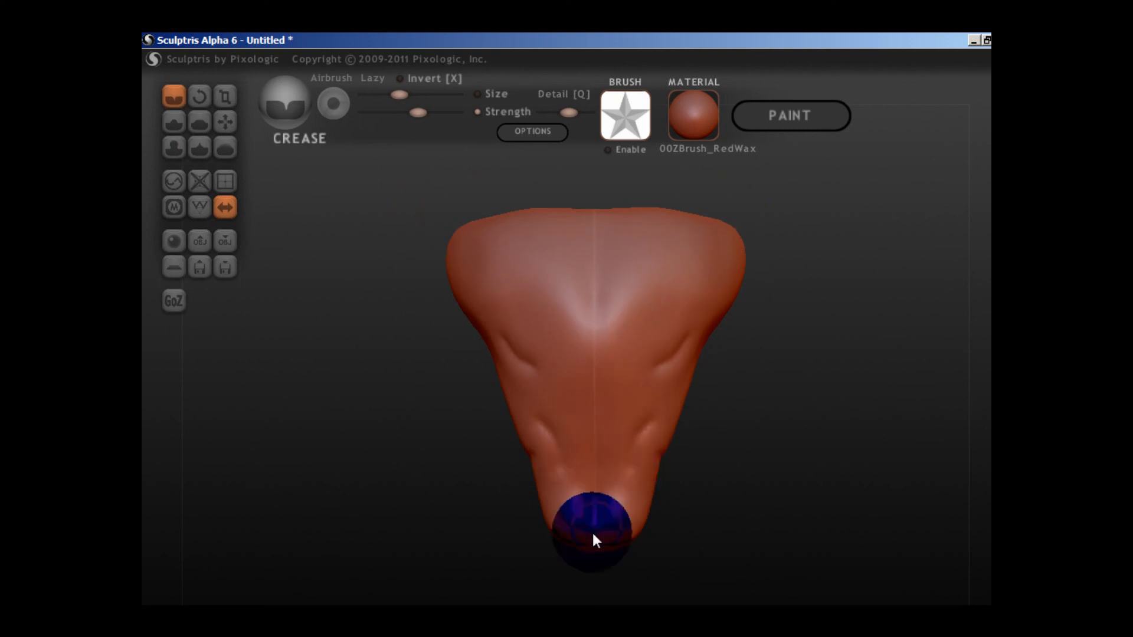
{"action": "left_click", "coordinate": [224, 148]}
{"action": "scroll", "coordinate": [643, 401], "scroll_direction": "down", "scroll_amount": 2}
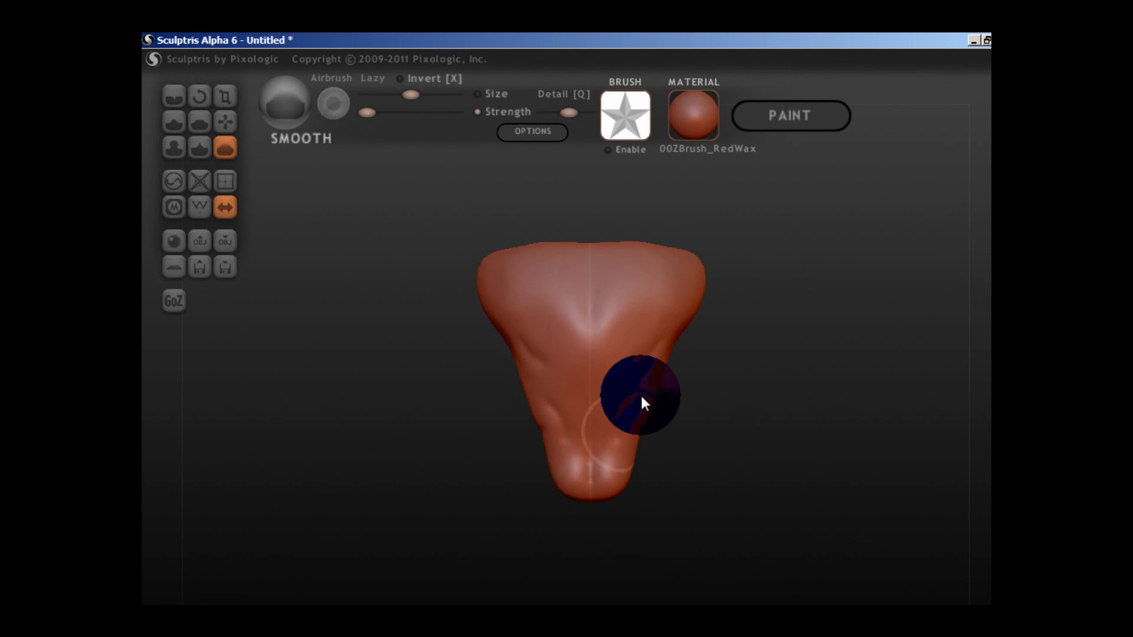
{"action": "left_click_drag", "start_coordinate": [643, 398], "coordinate": [550, 393]}
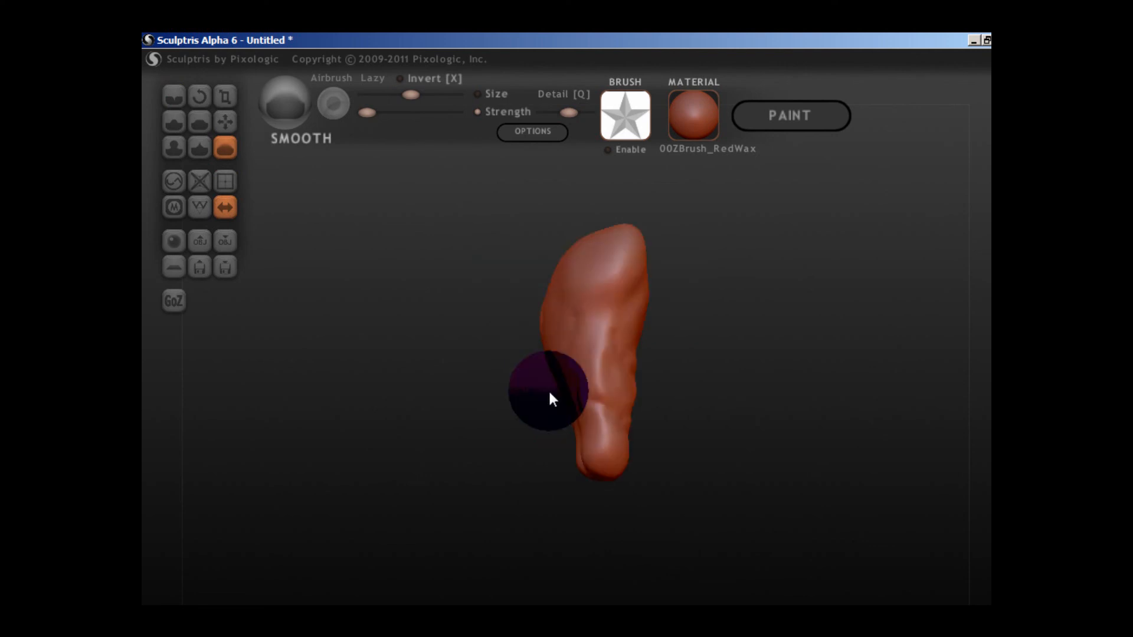
{"action": "mouse_move", "coordinate": [550, 393]}
{"action": "left_mouse_down"}
{"action": "mouse_move", "coordinate": [879, 415]}
{"action": "mouse_move", "coordinate": [652, 403]}
{"action": "left_mouse_up"}
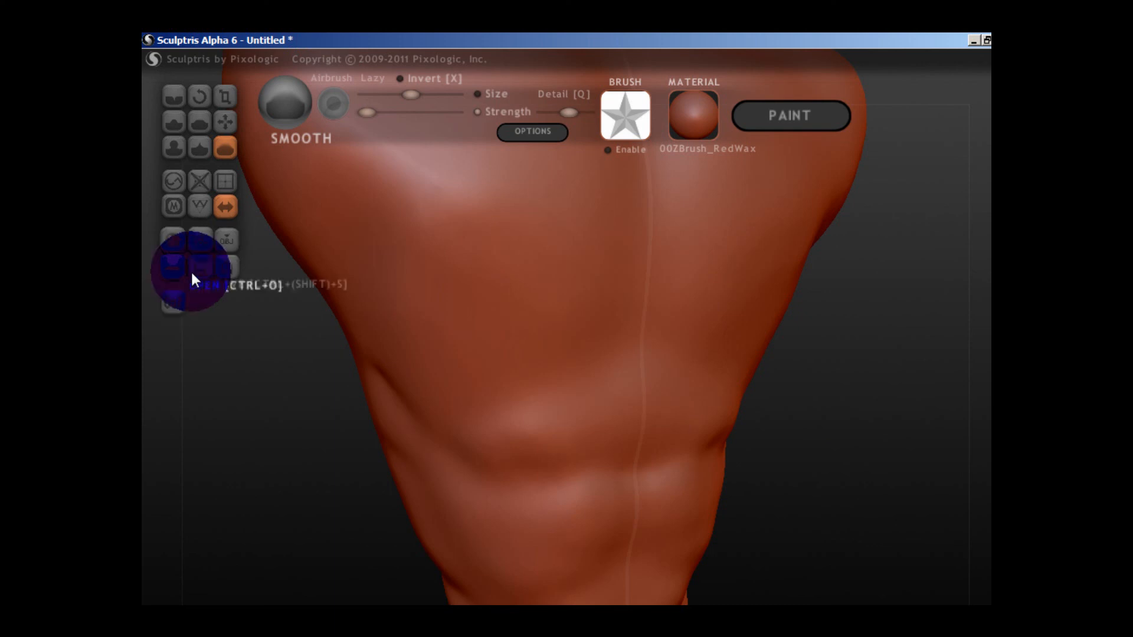
{"action": "left_click", "coordinate": [228, 267]}
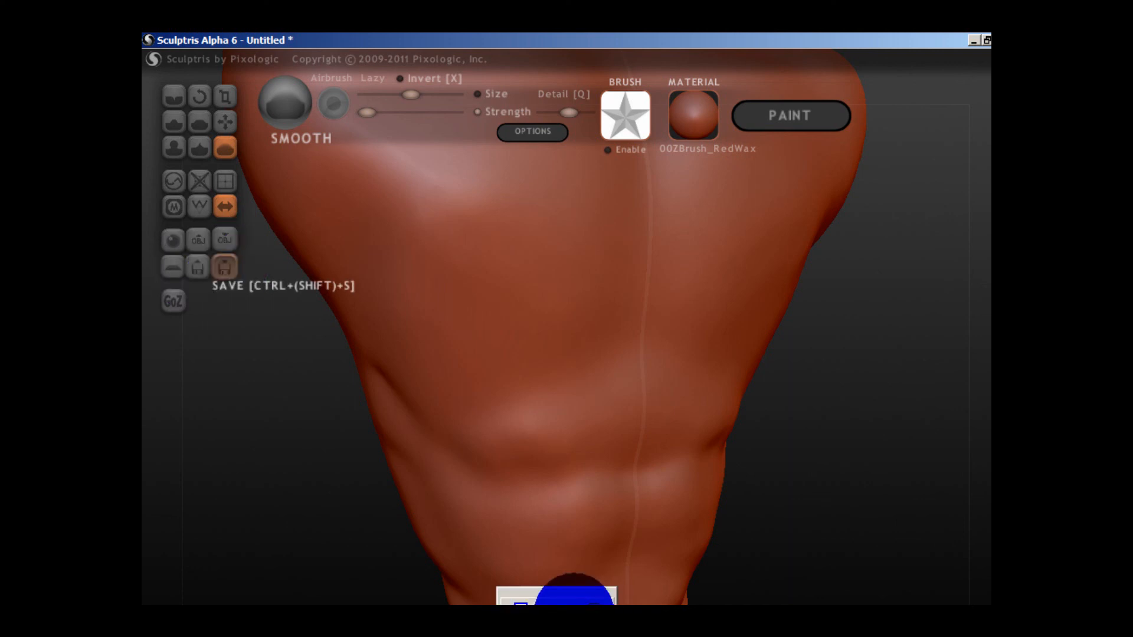
{"action": "left_click", "coordinate": [872, 636]}
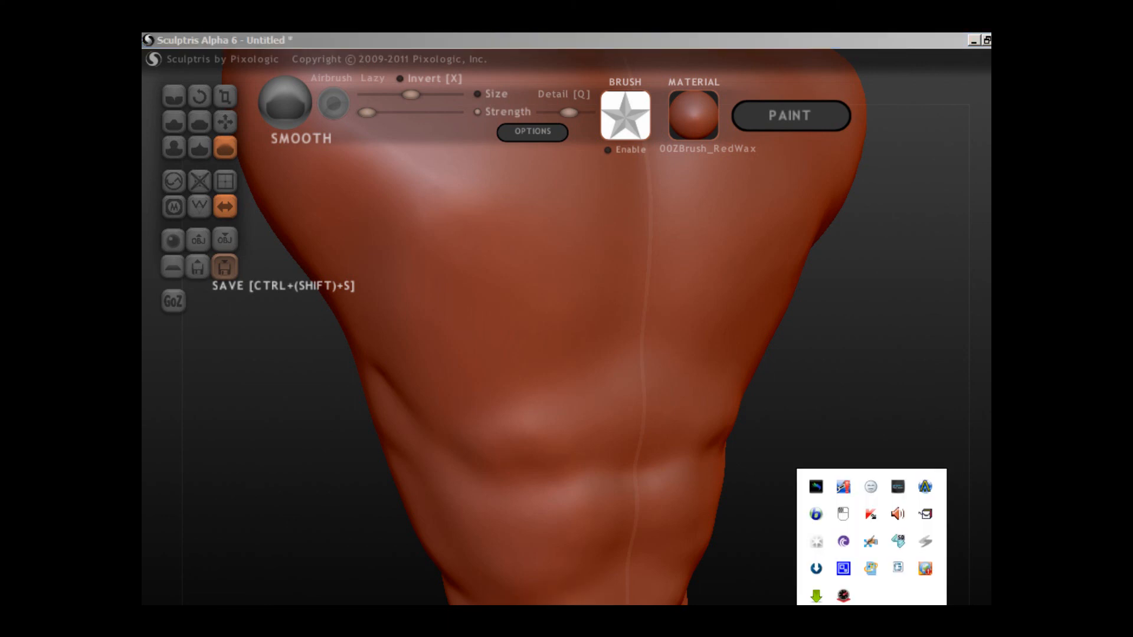
{"action": "left_click", "coordinate": [872, 542]}
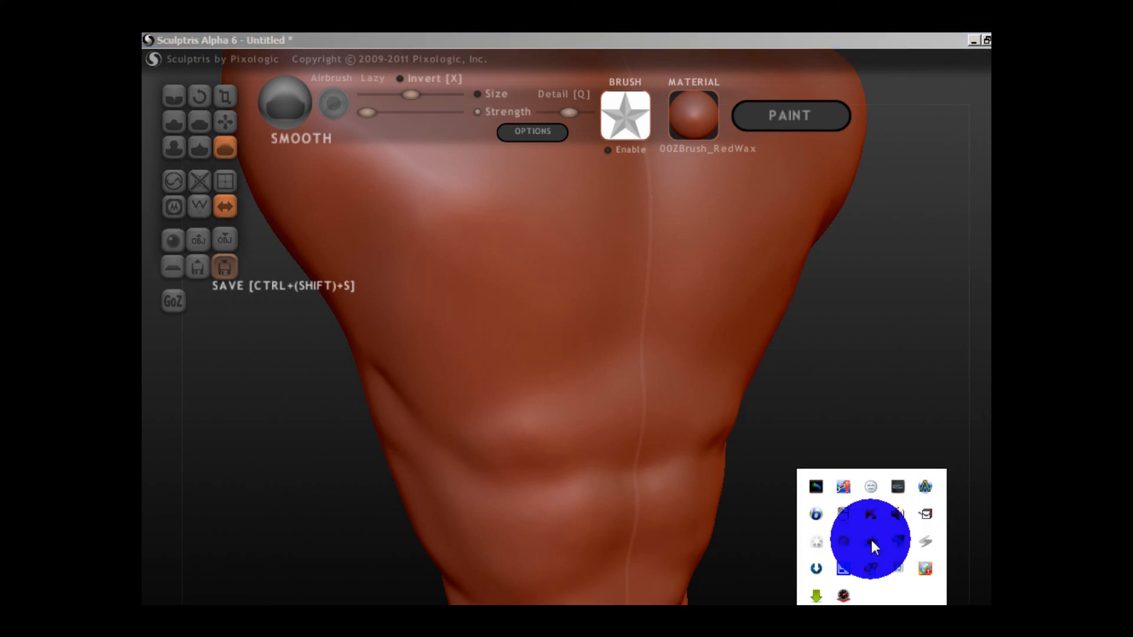